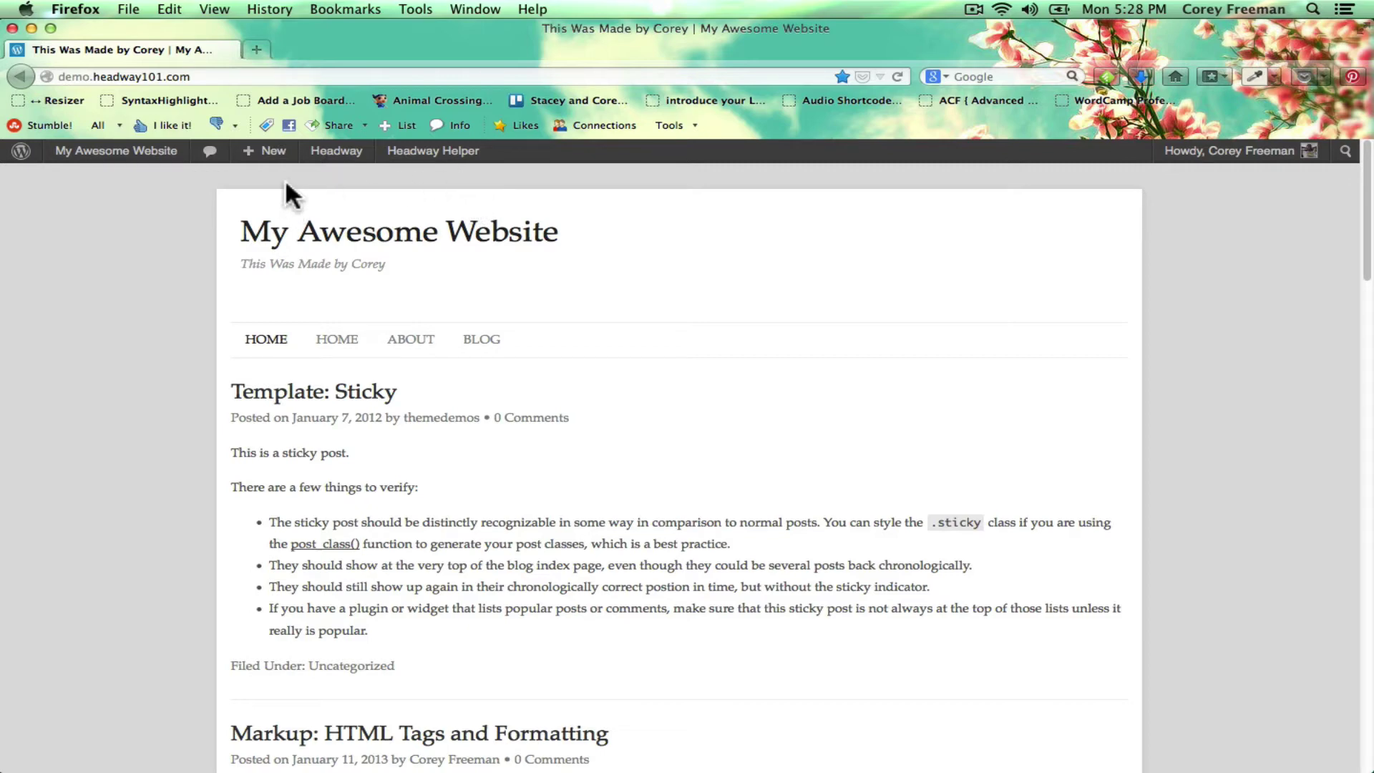
Bring up the Easy Hooks flyout submenu in the WordPress Dashboard's admin menu
mouse_move(458, 161)
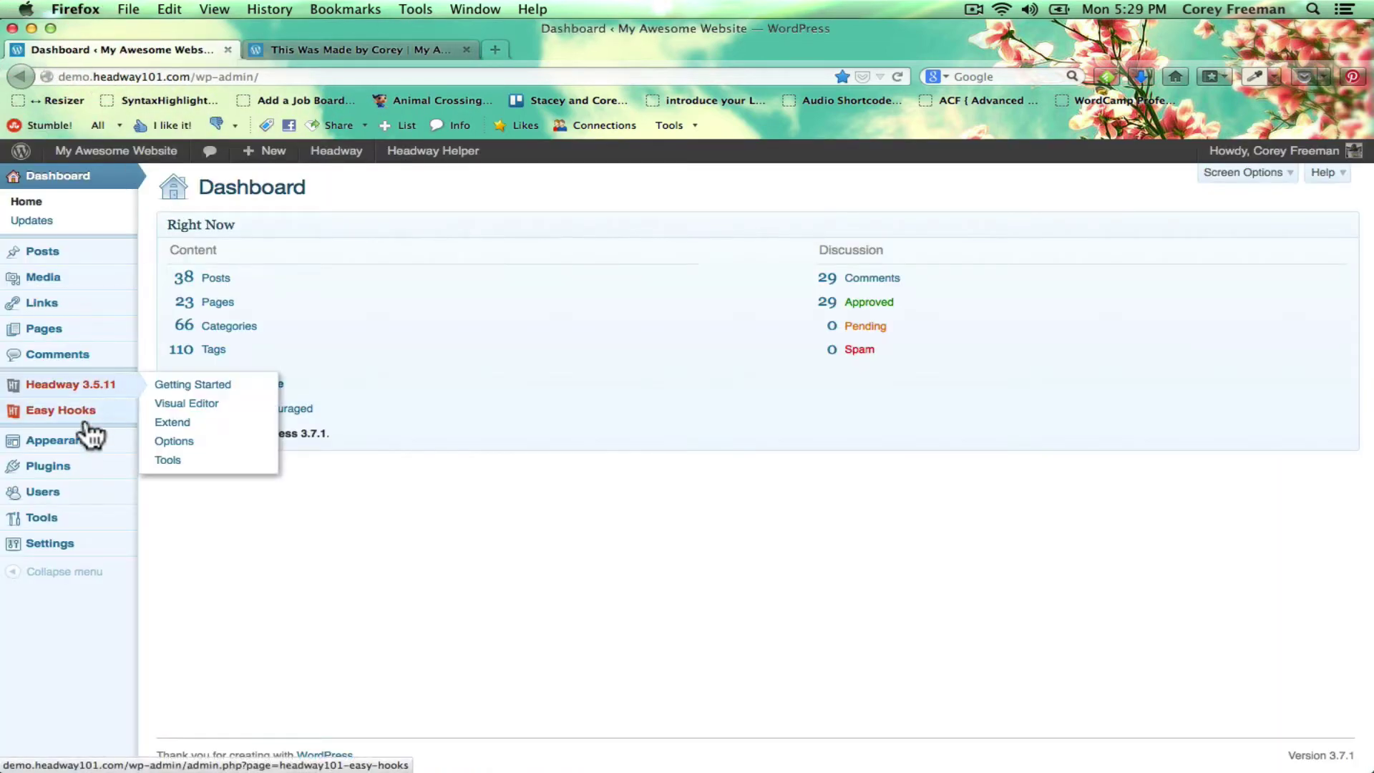
Open the Easy Hooks settings on the Header/Footer tab, glancing at the live site first
left_click(79, 419)
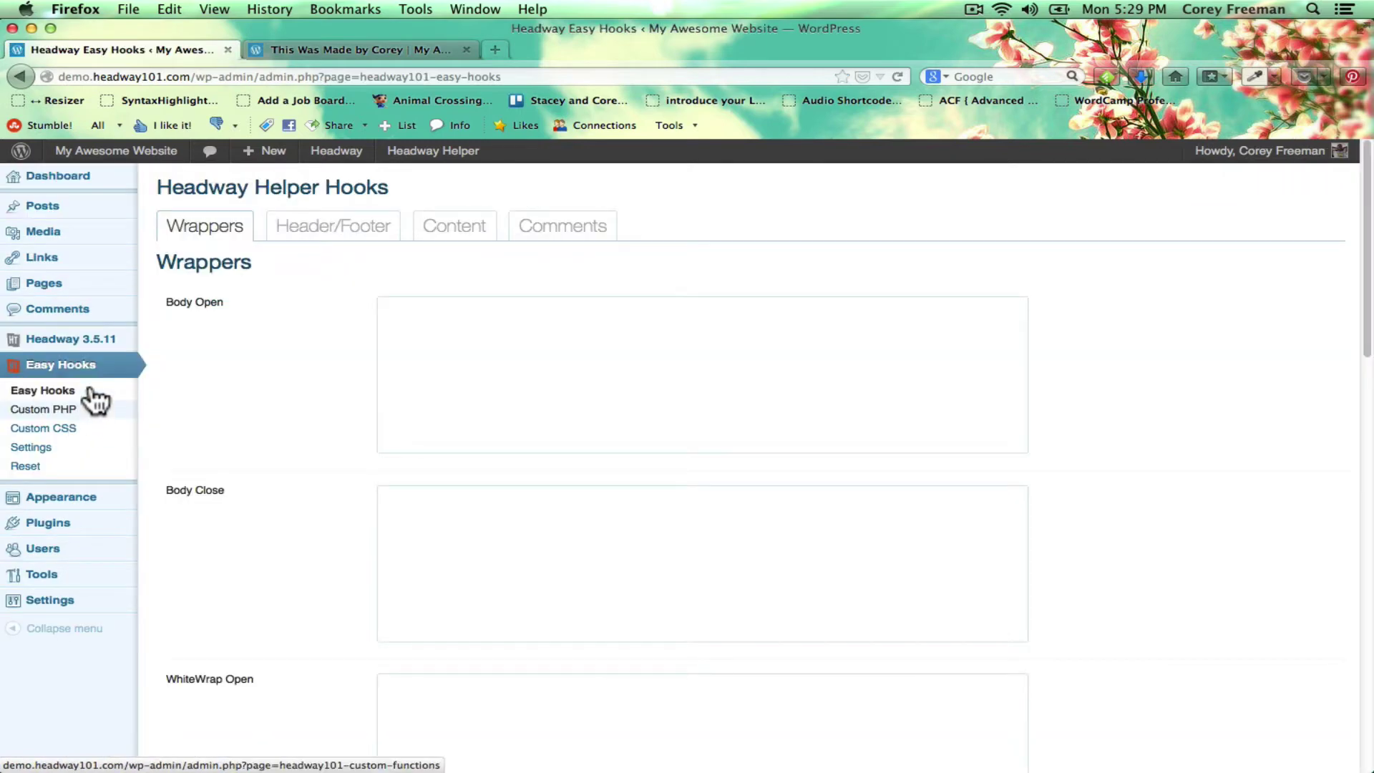
left_click(55, 391)
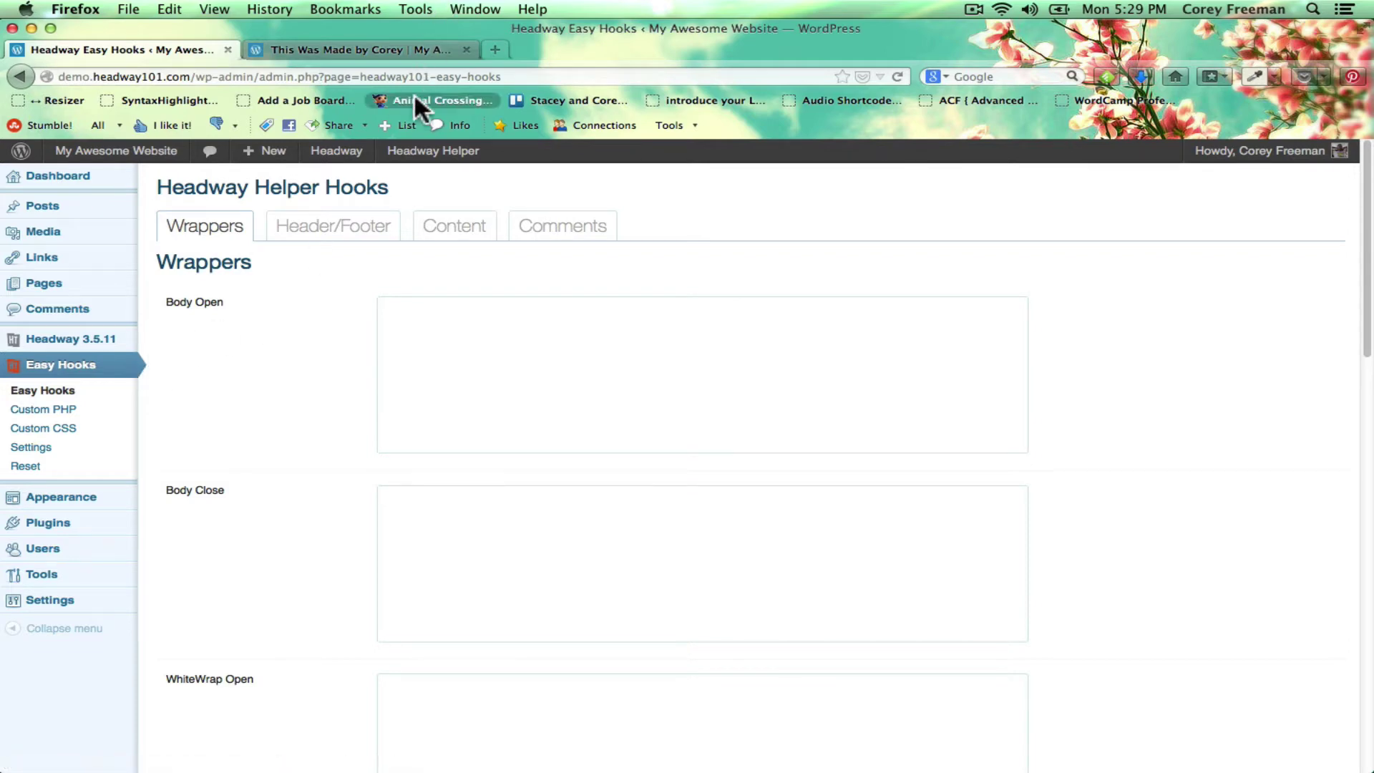
scroll(464, 371, "down", 13)
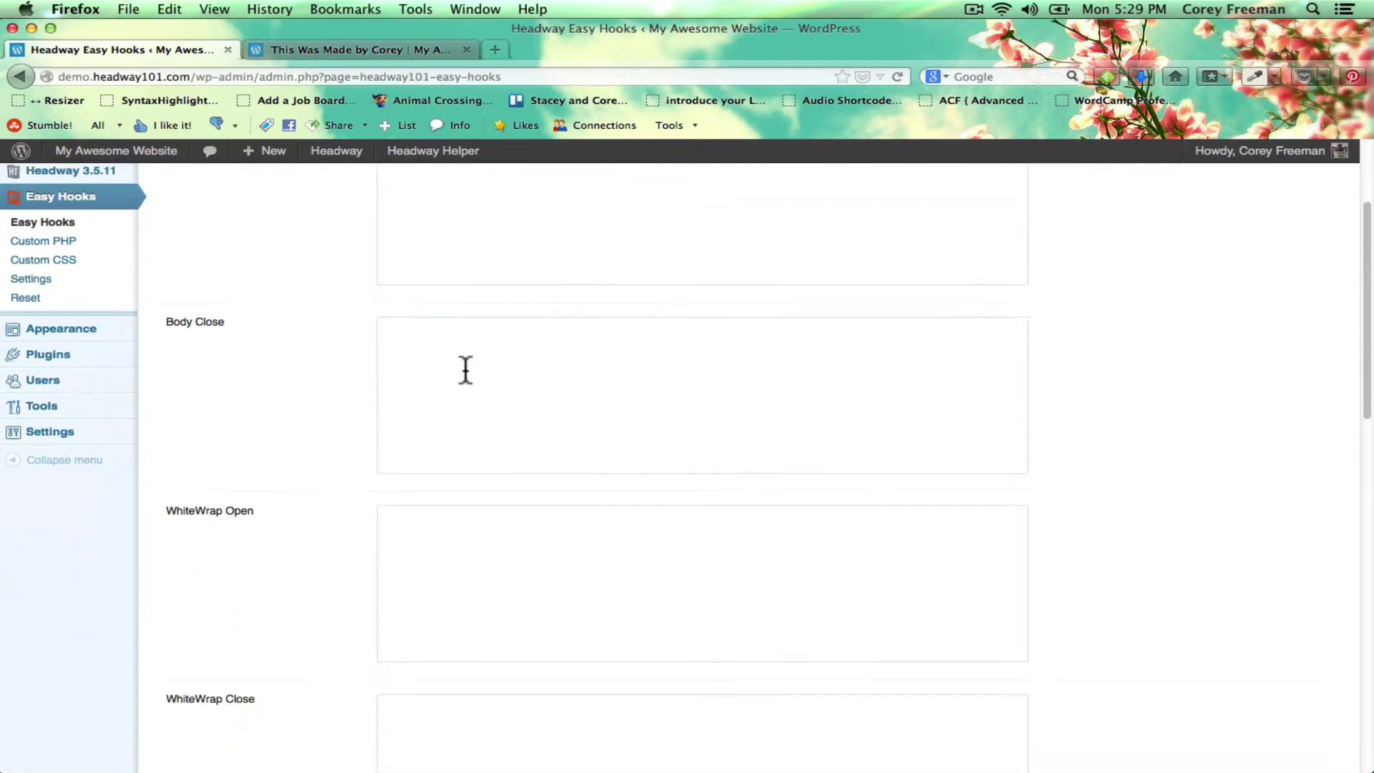
scroll(464, 367, "down", 3)
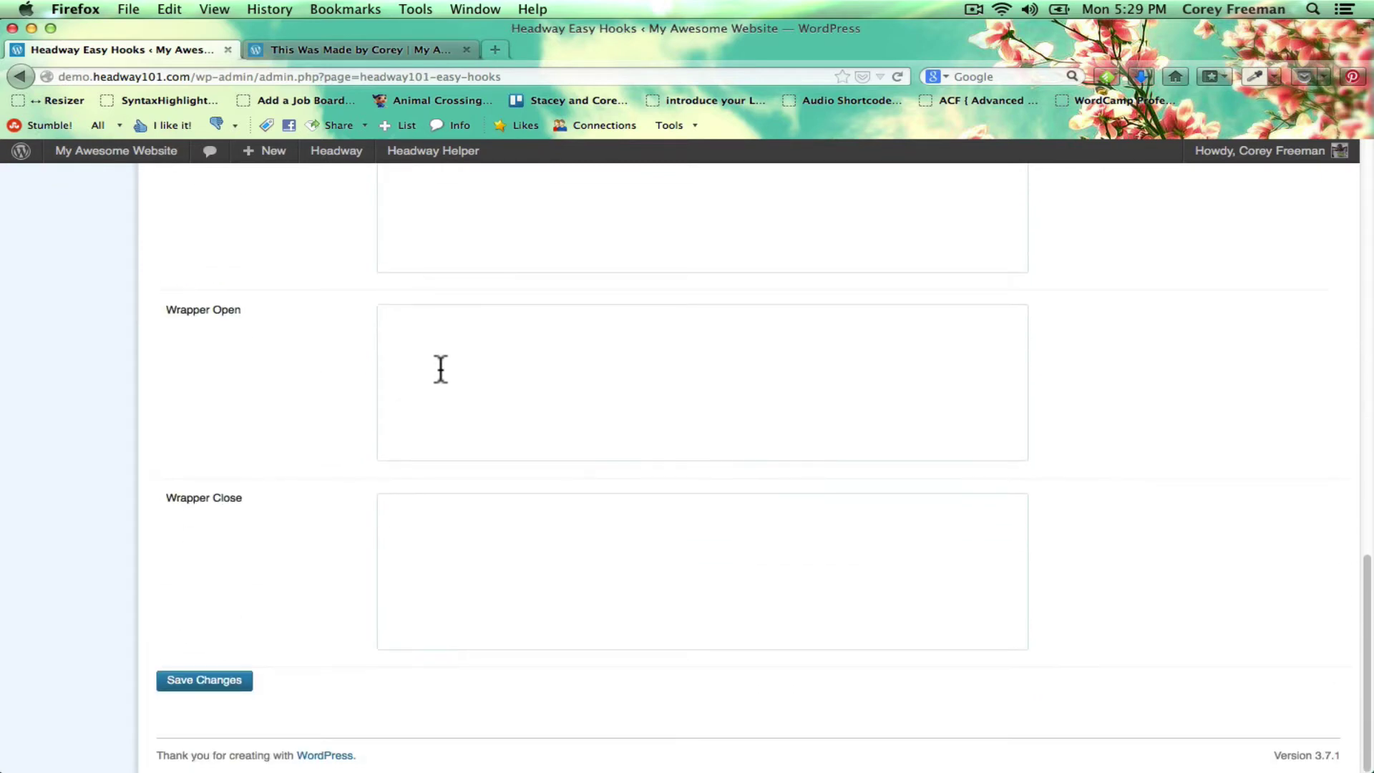
scroll(442, 369, "up", 16)
left_click(362, 241)
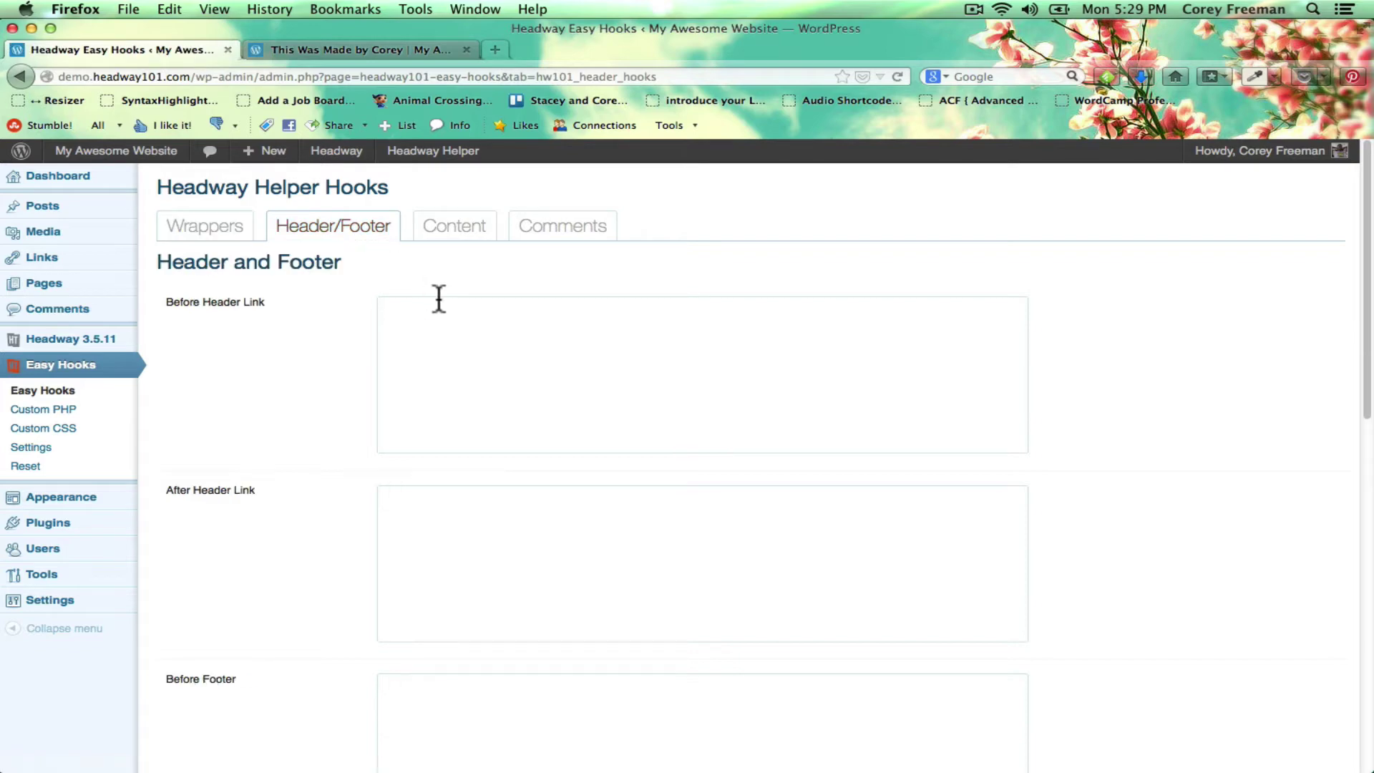
left_click(420, 54)
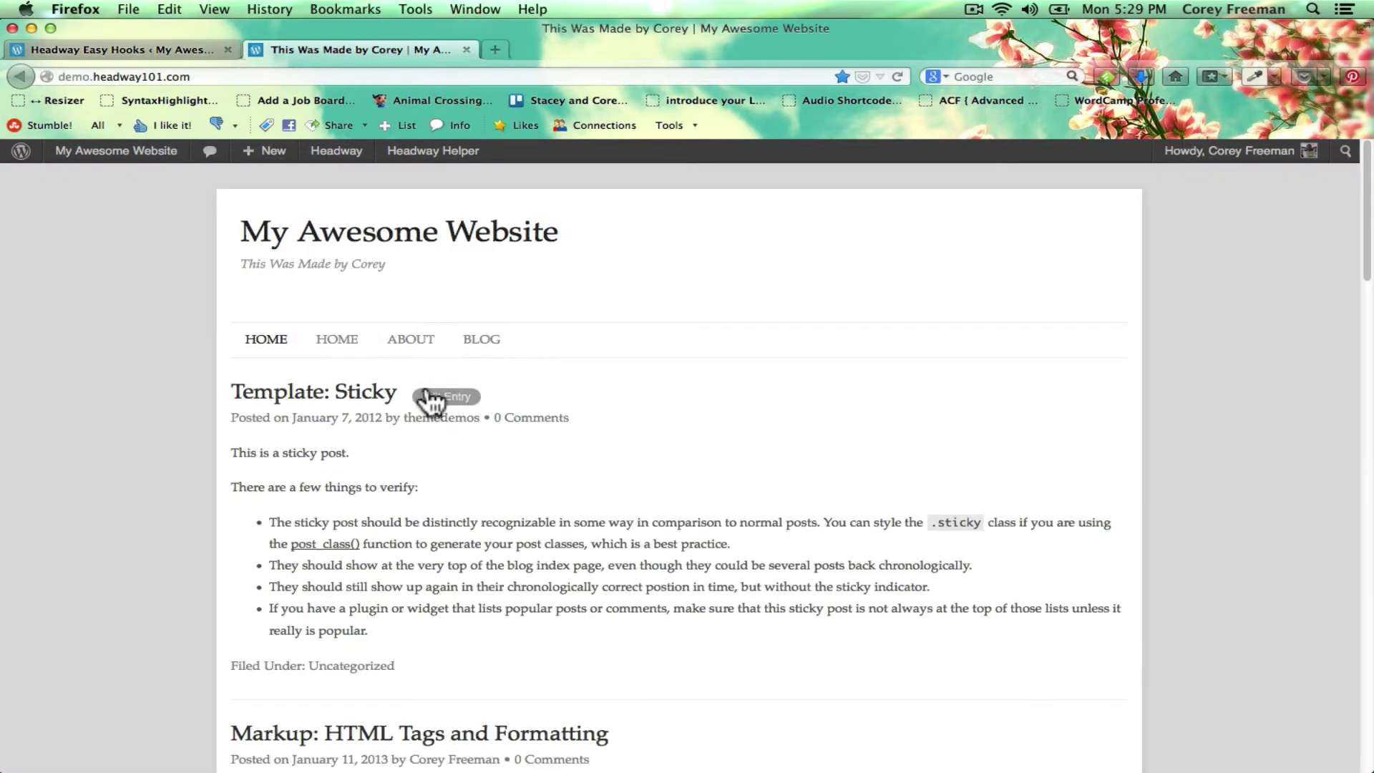
left_click(161, 50)
In Before Header Link, add a 'social' div with a 'Like Us on Facebook' link to facebook.com/headway101/
left_click(427, 346)
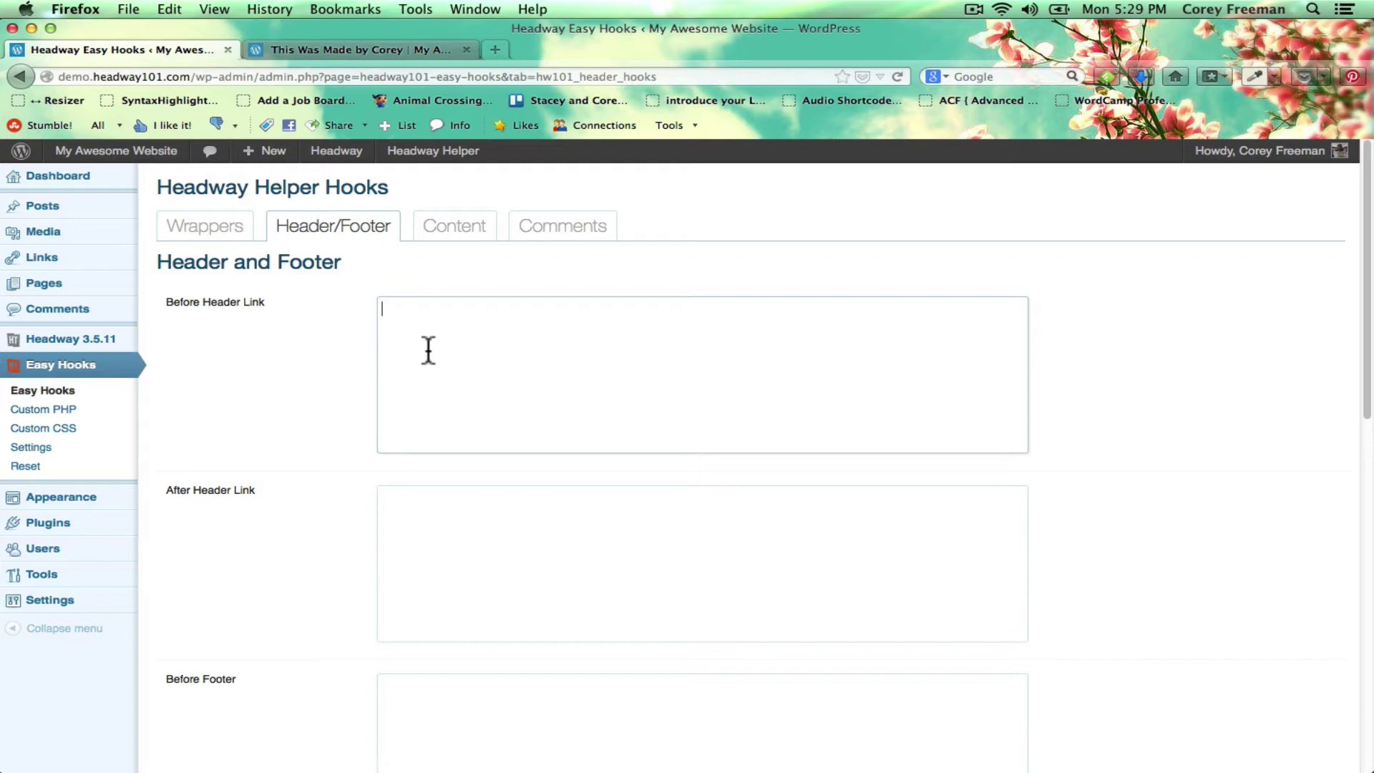
type("<div id=\"social\">")
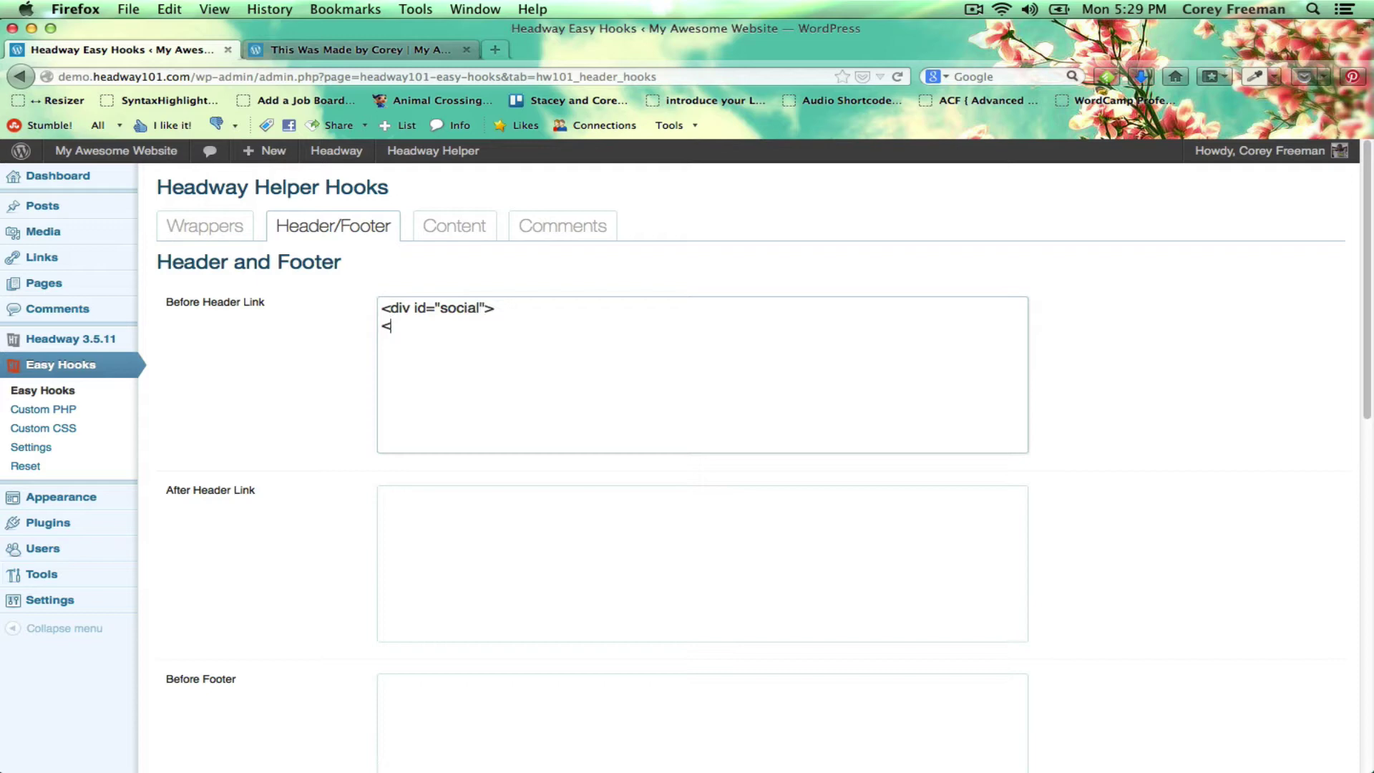
left_click_drag(494, 353, 497, 310)
left_click(497, 303)
key("Return")
type("<a href=\"http://headw")
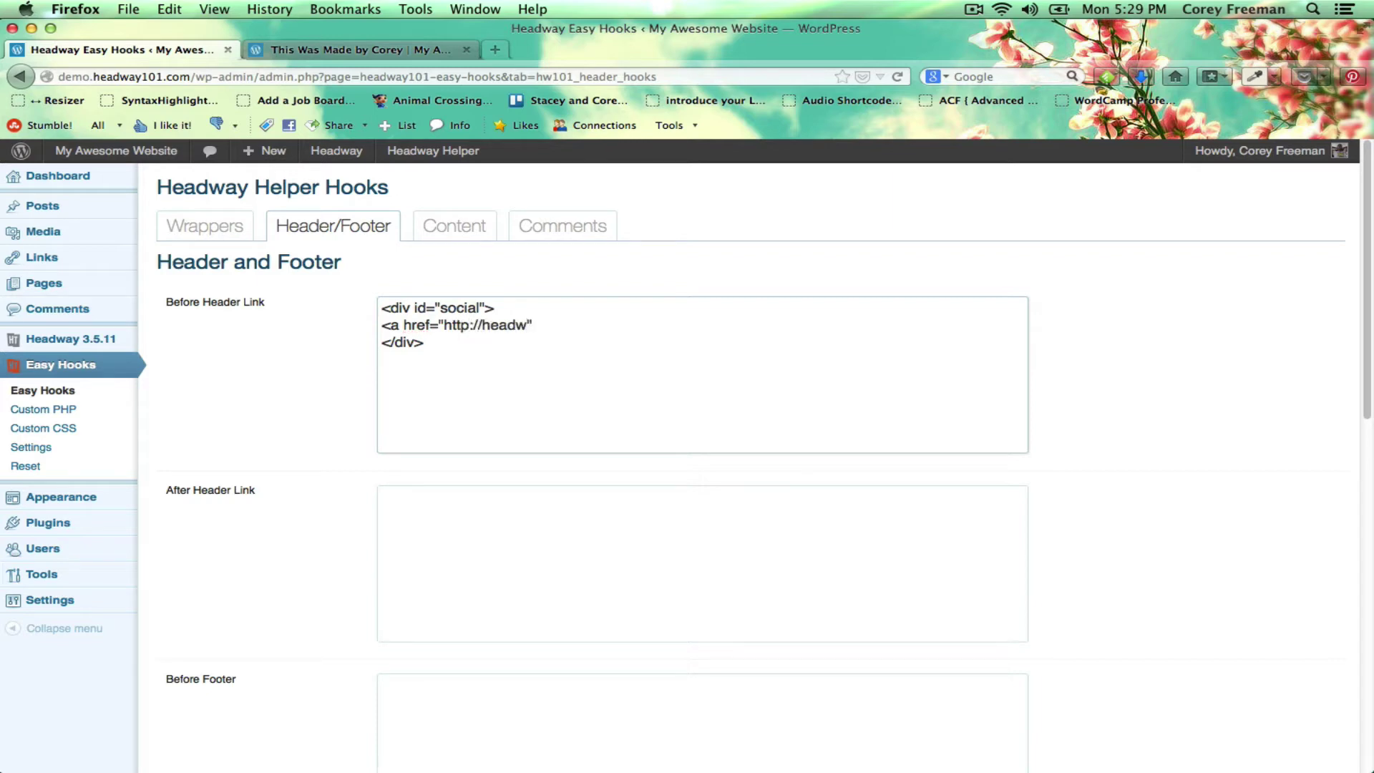
key("BackSpace")
type("facebook.com/headway101/")
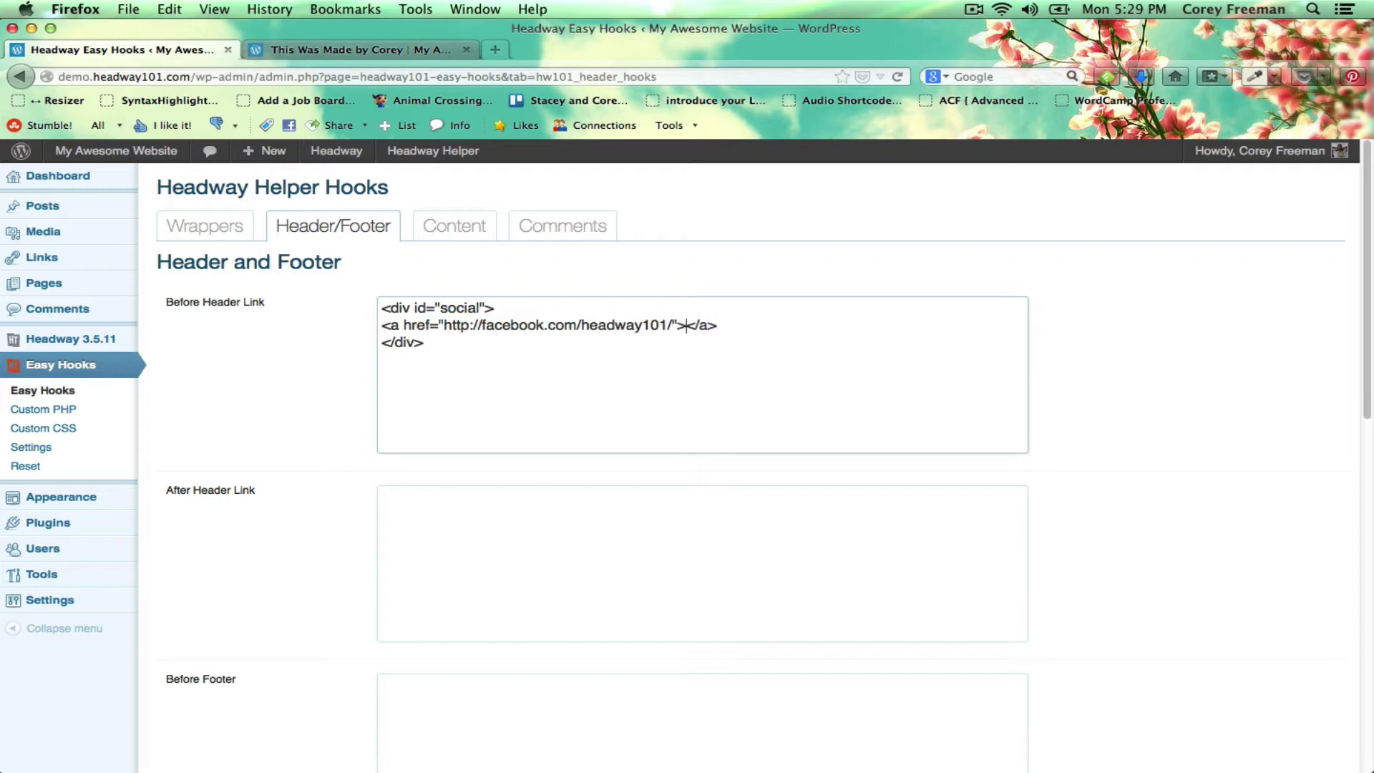
type("Like Us on Facebook")
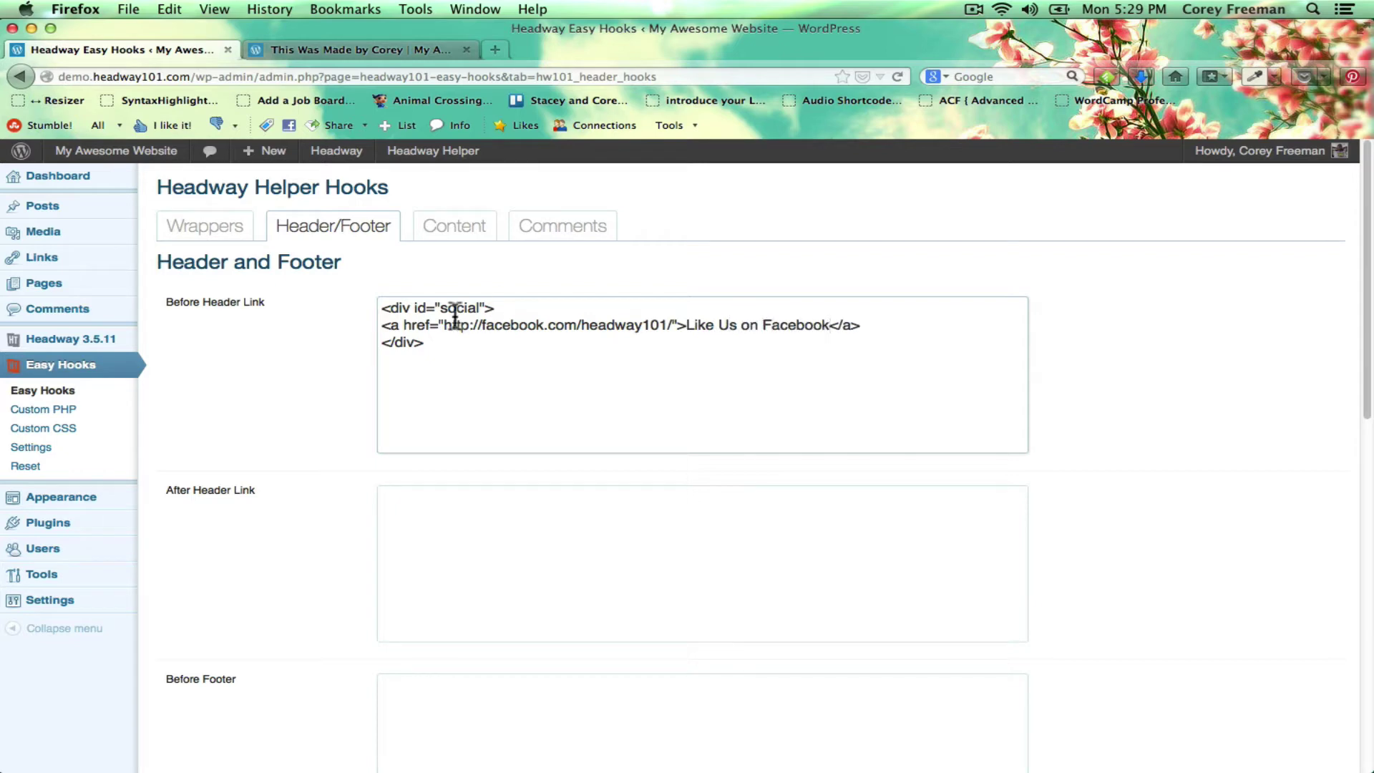
left_click(234, 300)
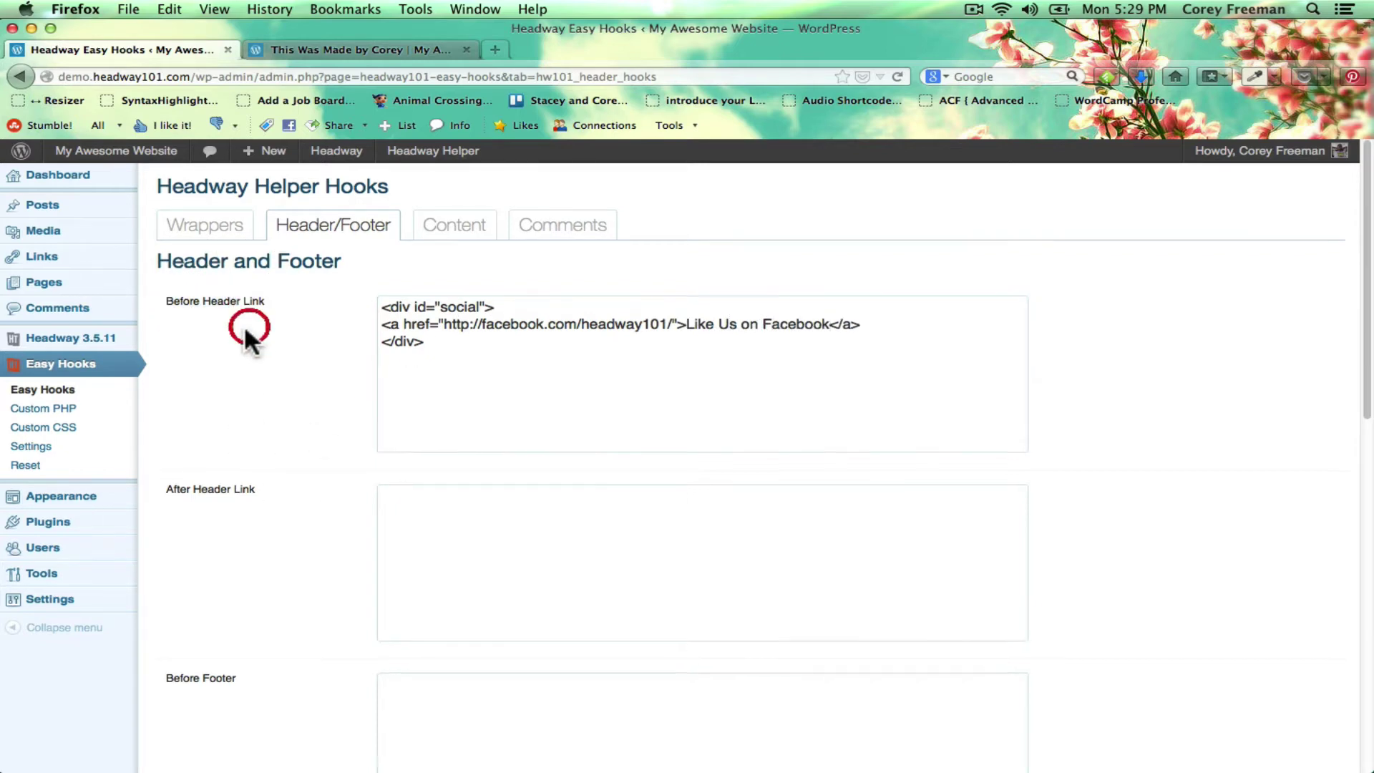
scroll(236, 416, "down", 10)
Save the header hook, confirm the Facebook link on the reloaded site, then go to Custom CSS
left_click(212, 685)
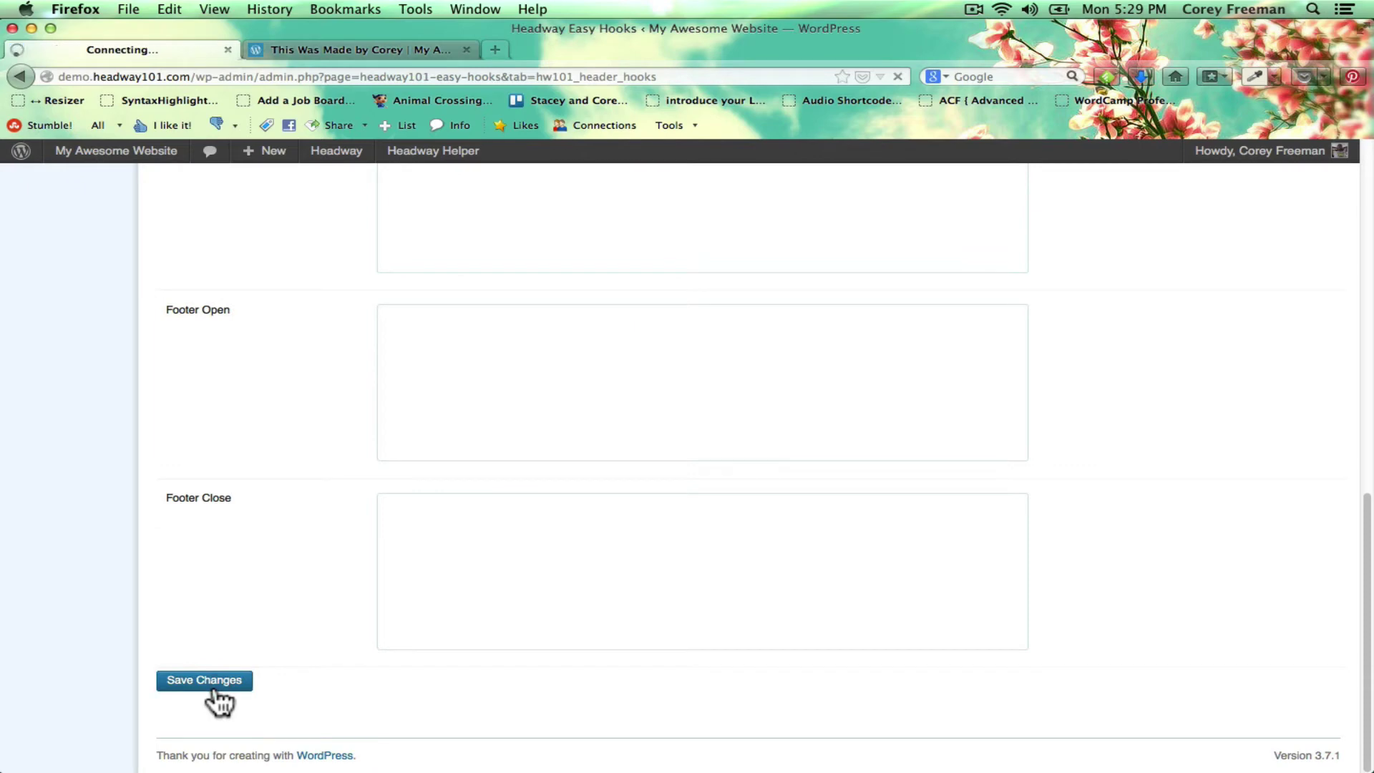
left_click(422, 47)
left_click(896, 75)
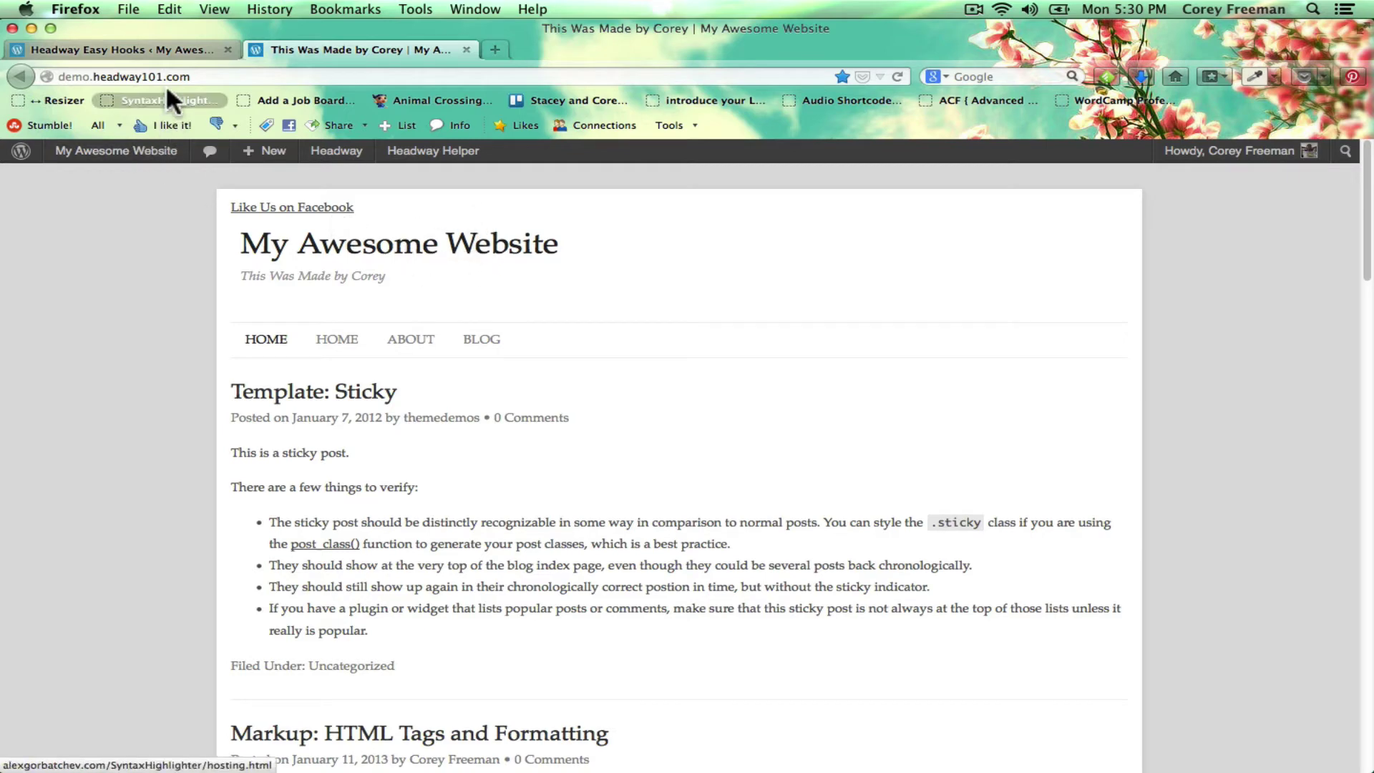
left_click(162, 51)
left_click(91, 429)
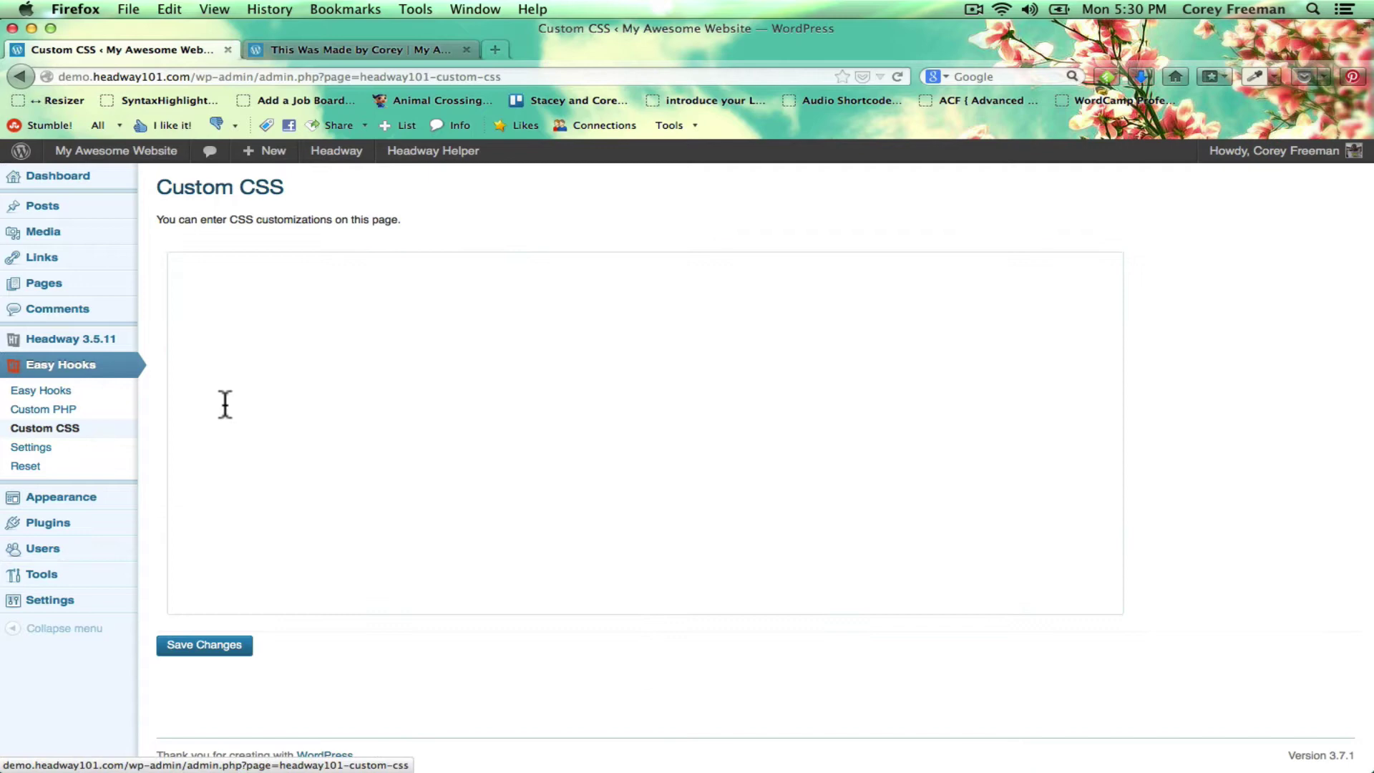
Save the CSS rule body.custom div#social {float: right;} and check the link's position on the site
left_click(293, 392)
type("body.")
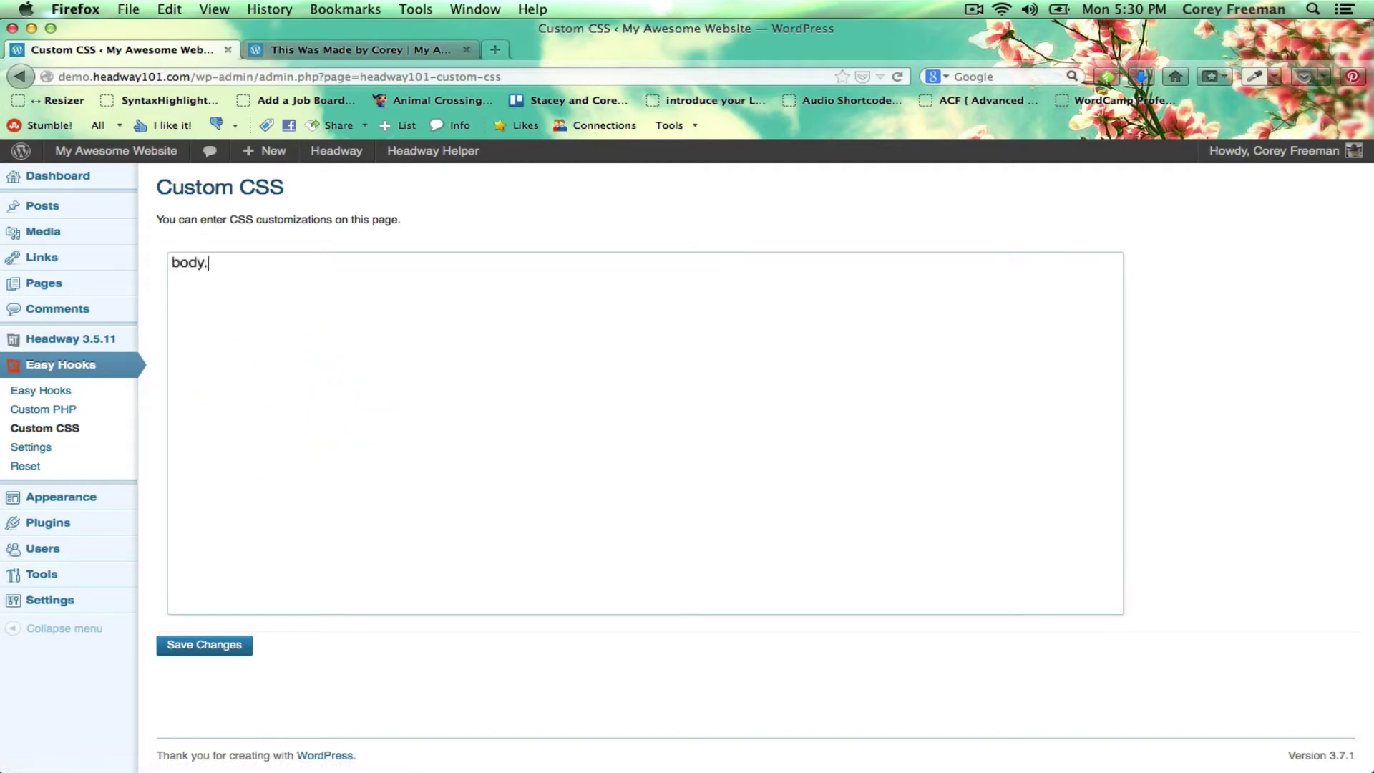
type("custom div#so")
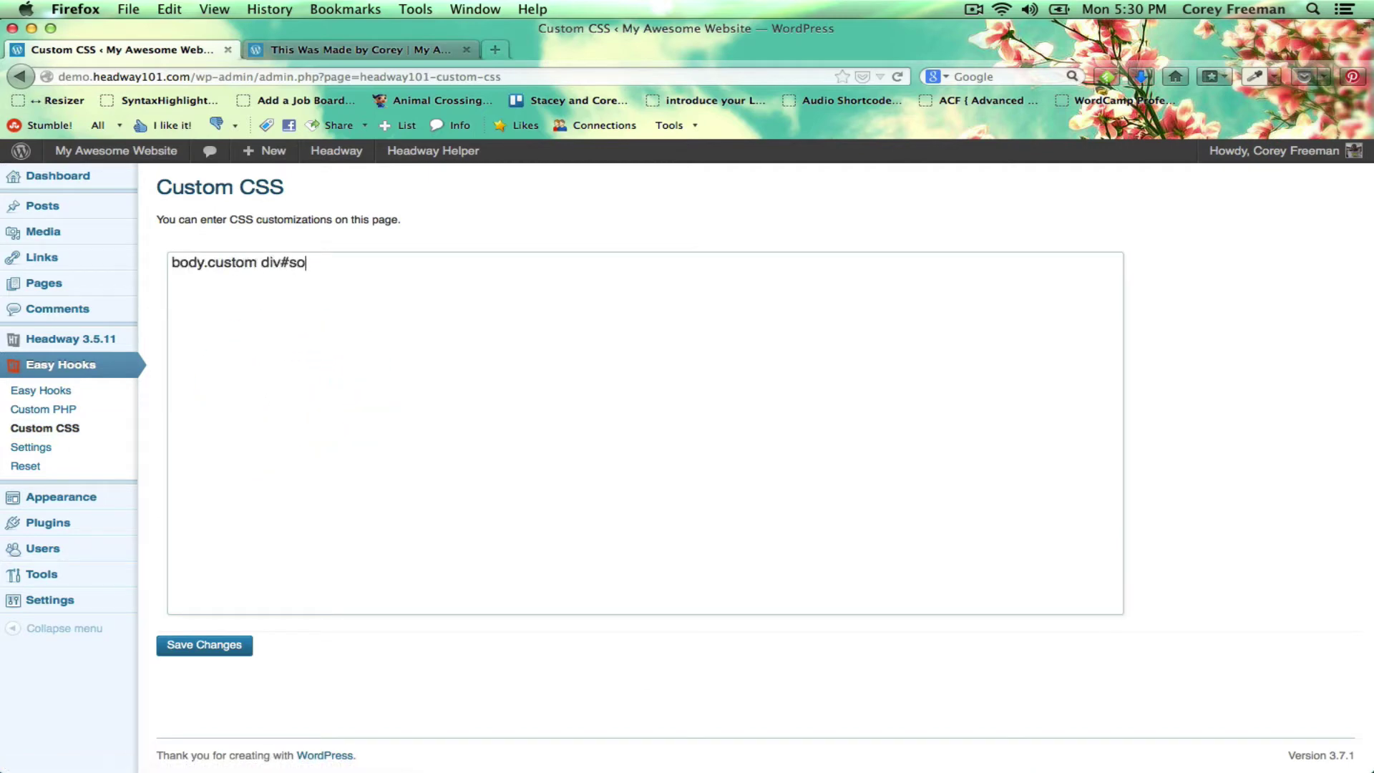
type("cial {float: right;")
left_click(202, 646)
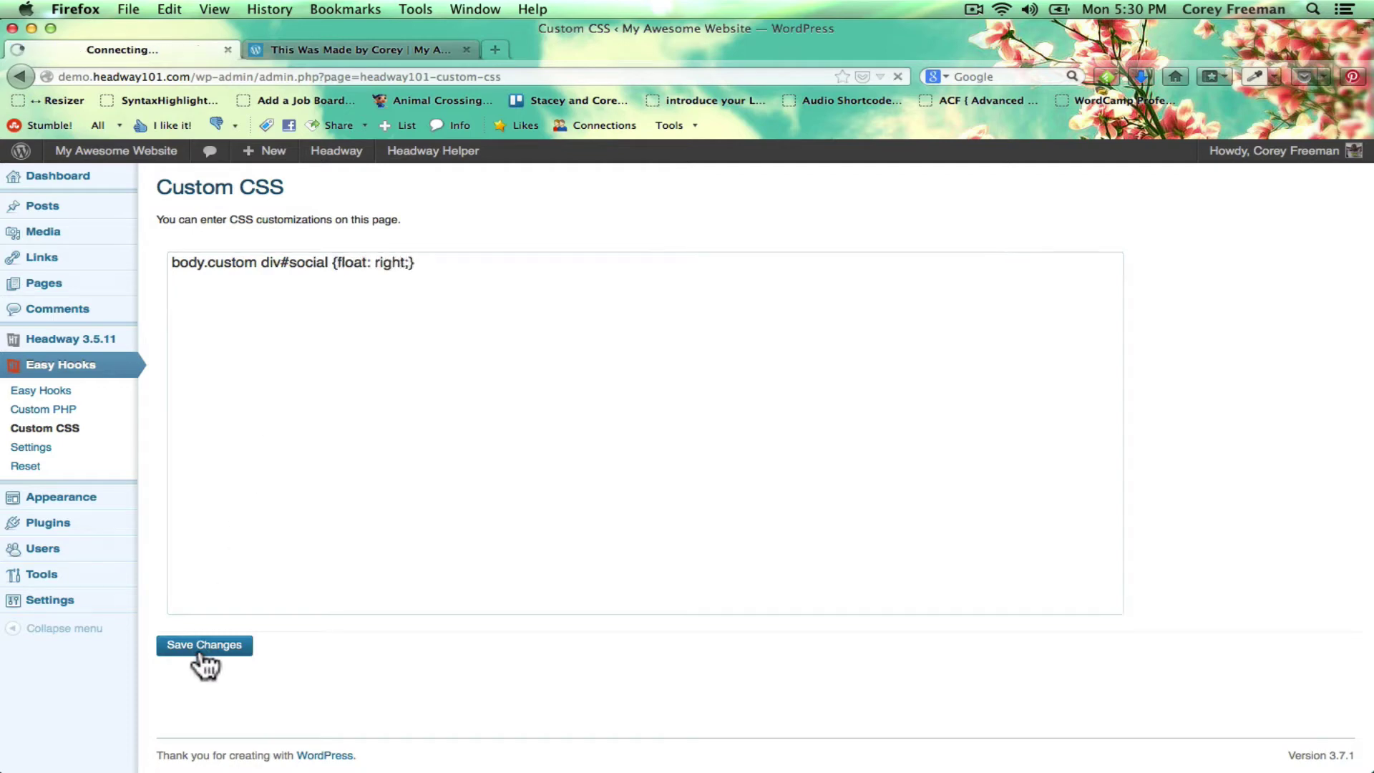
left_click(355, 46)
left_click(897, 74)
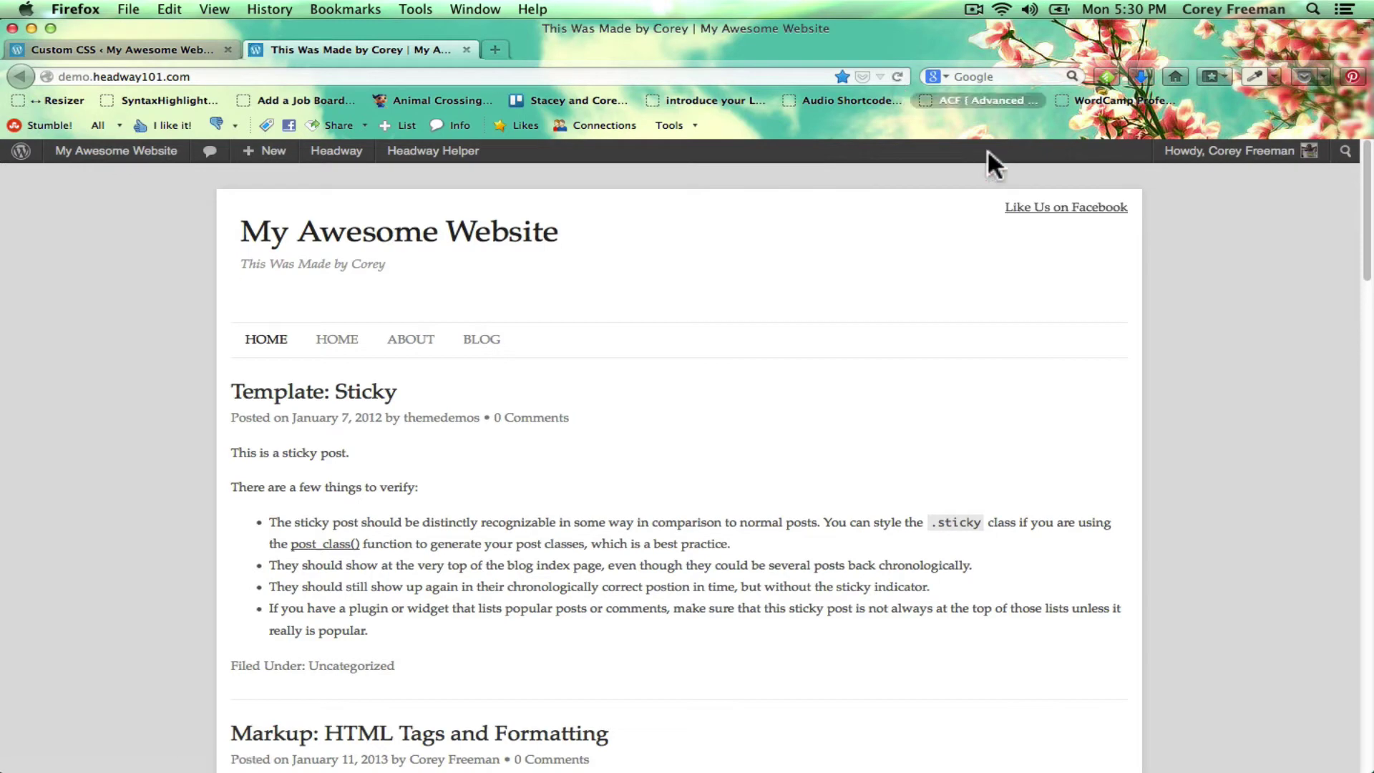
scroll(733, 293, "down", 5)
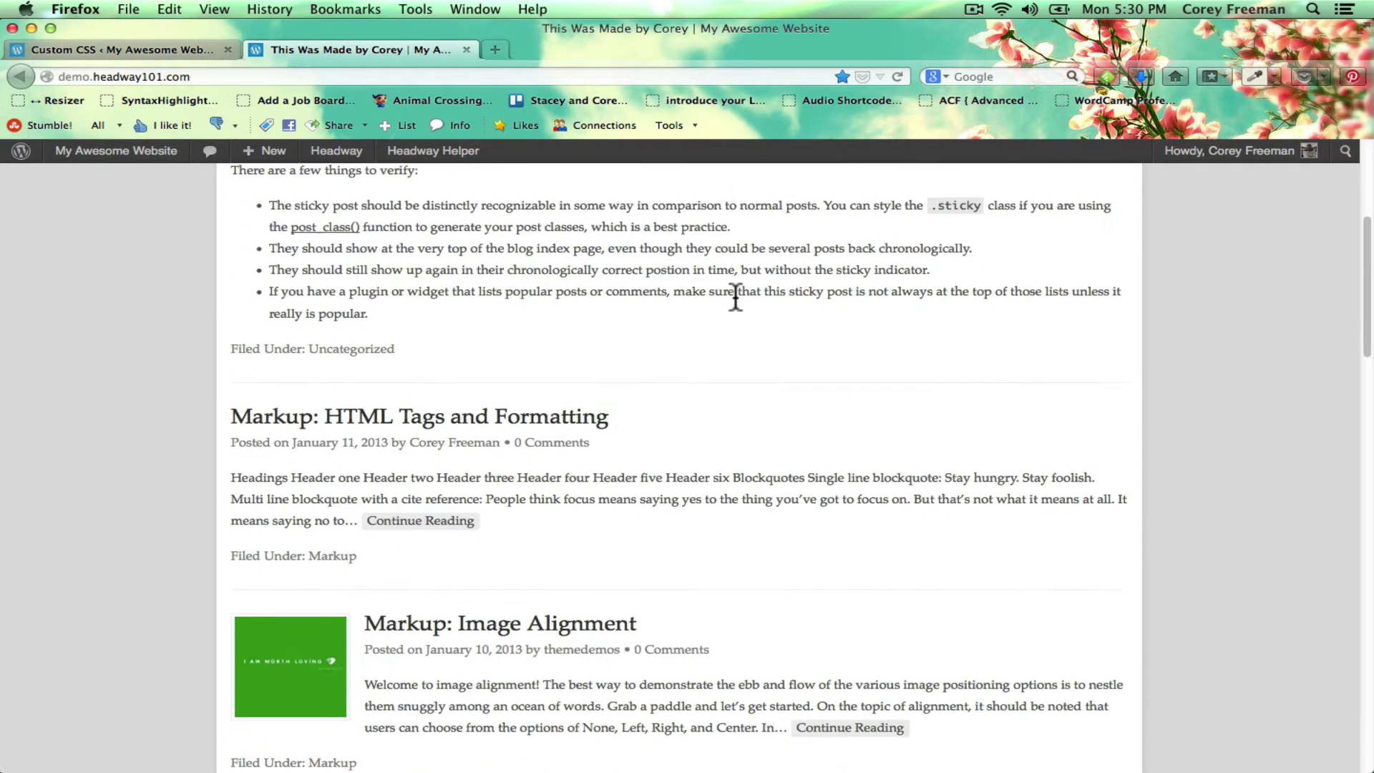
scroll(613, 312, "up", 5)
Open the Template: Sticky post on the live site and look it over
left_click(374, 396)
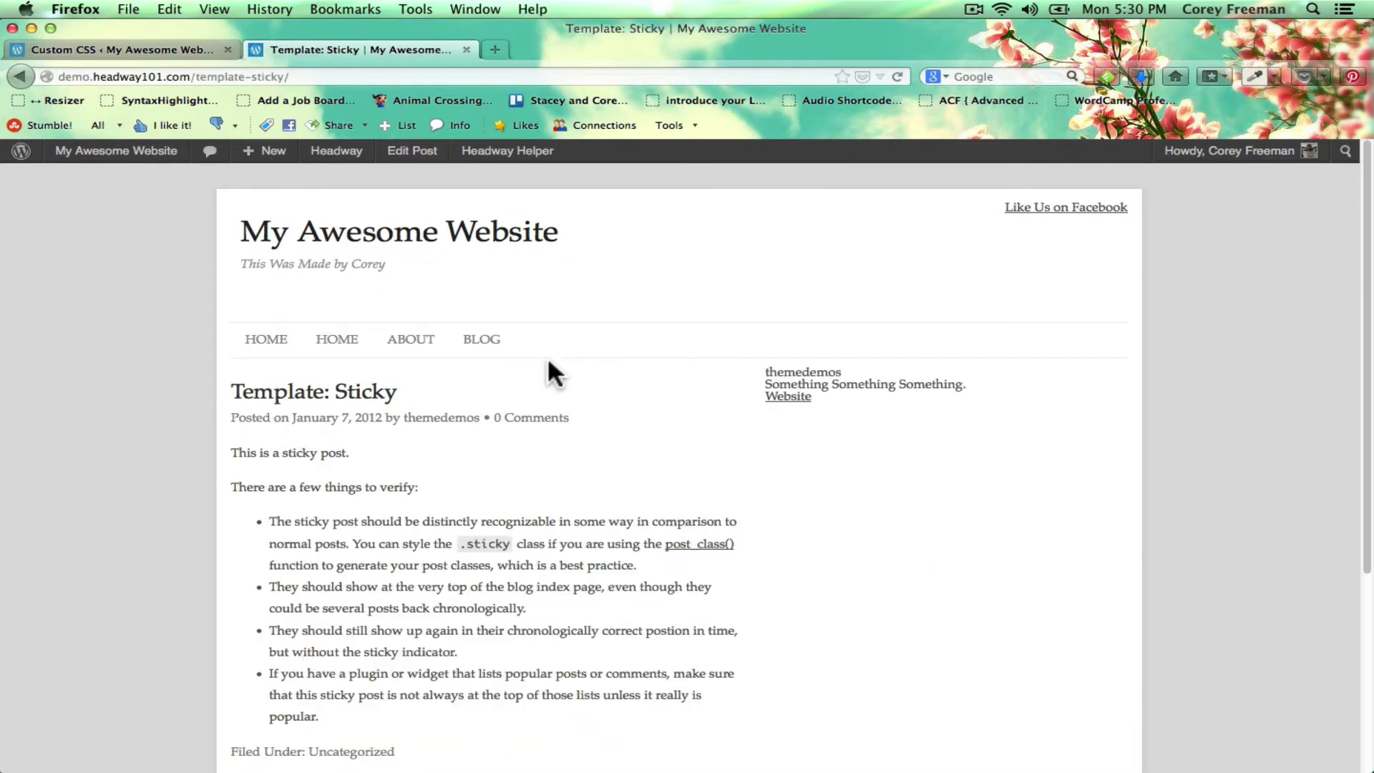
left_click(324, 77)
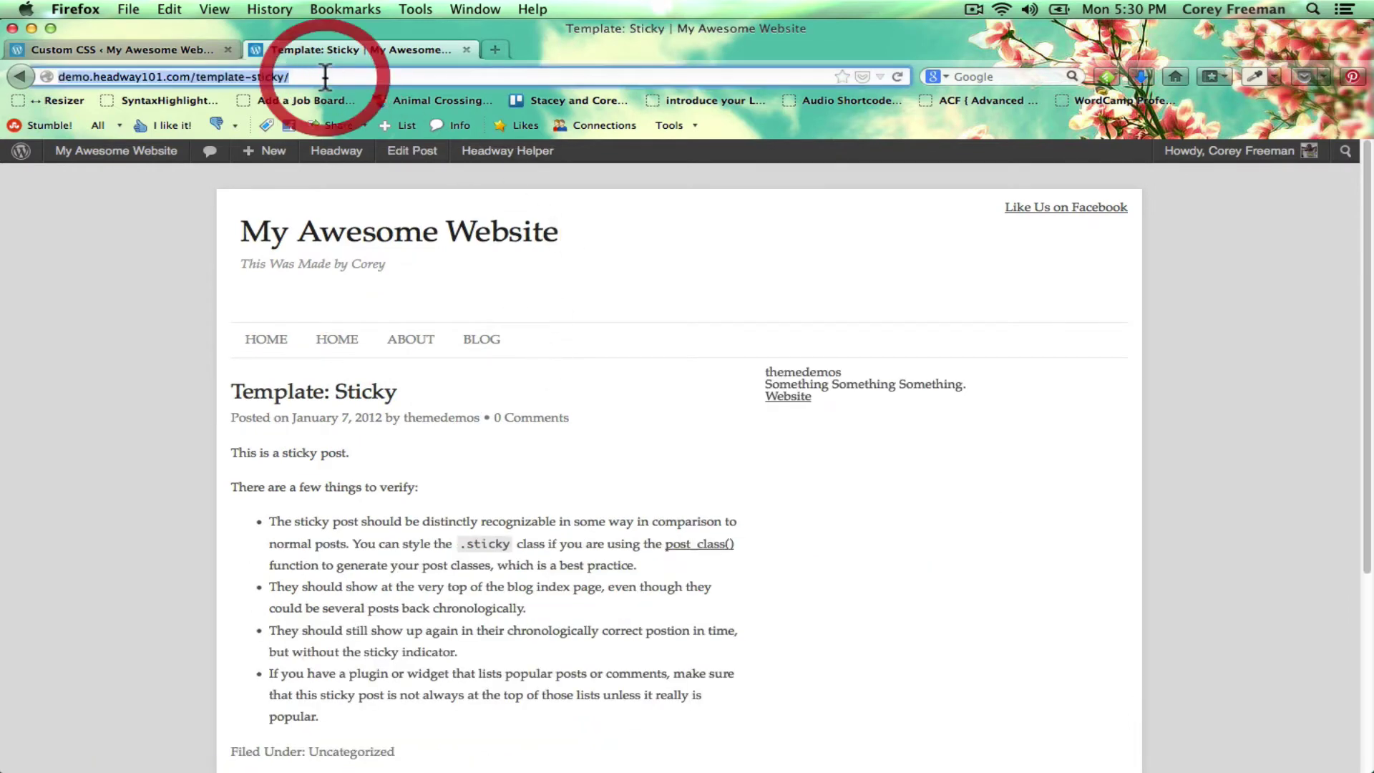
left_click(625, 223)
scroll(617, 358, "down", 5)
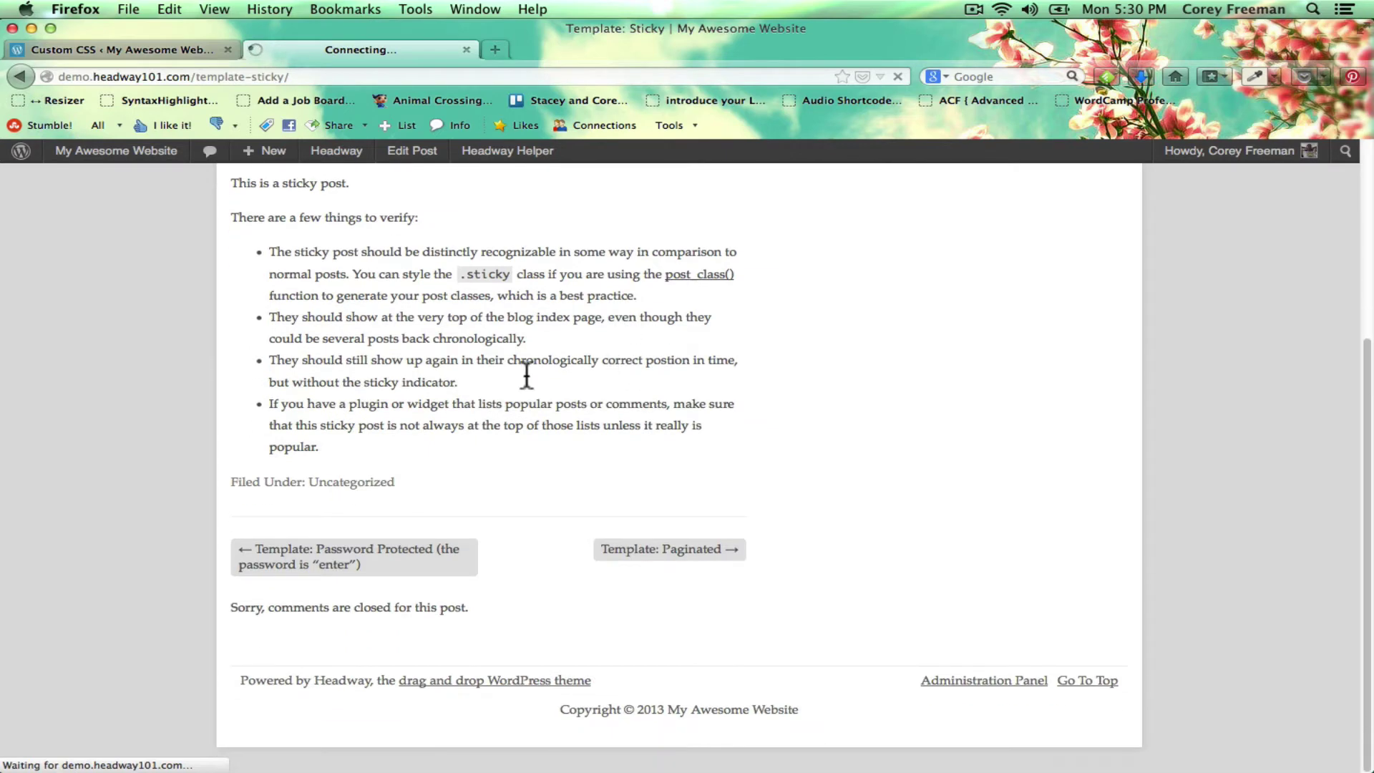
scroll(656, 385, "up", 4)
Show the Easy Hooks Content tab, keeping the Template: Sticky post open for previewing
left_click(165, 44)
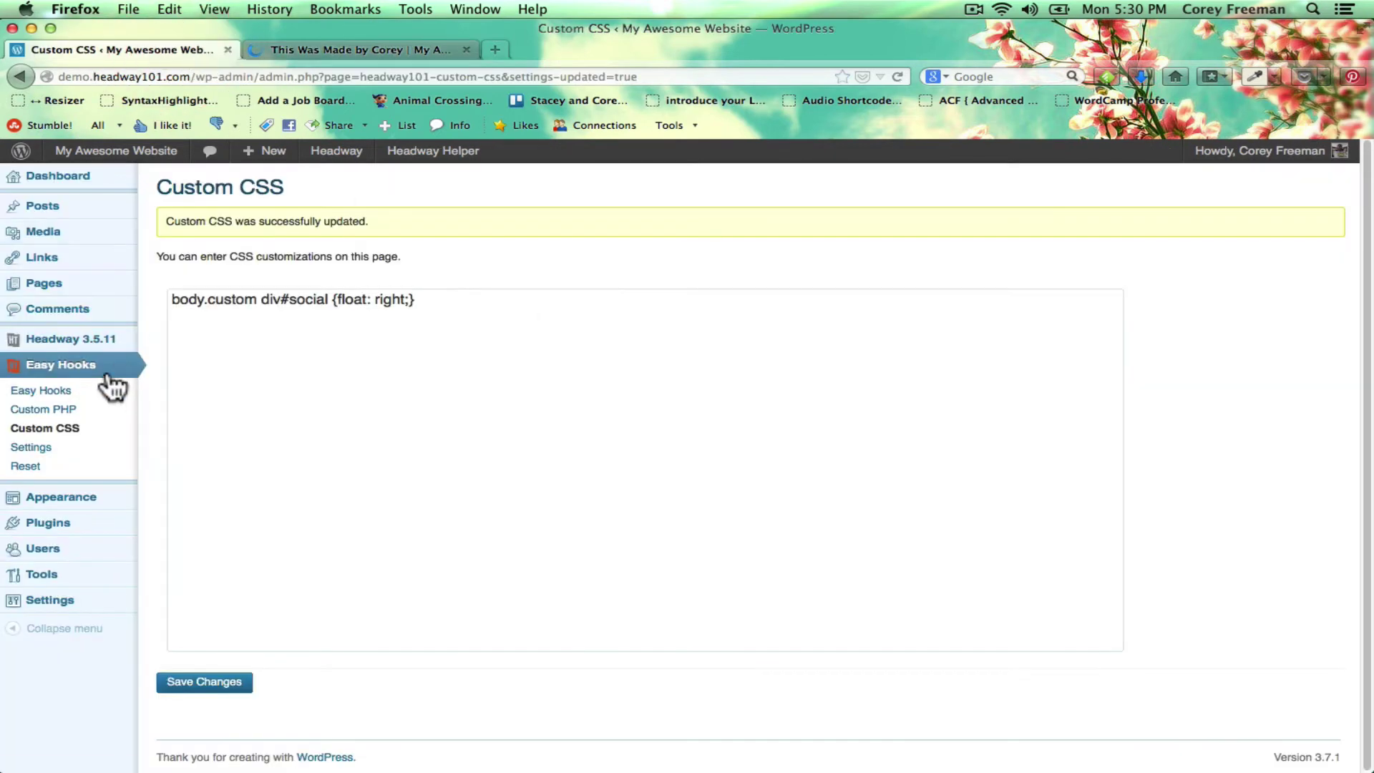
left_click(90, 395)
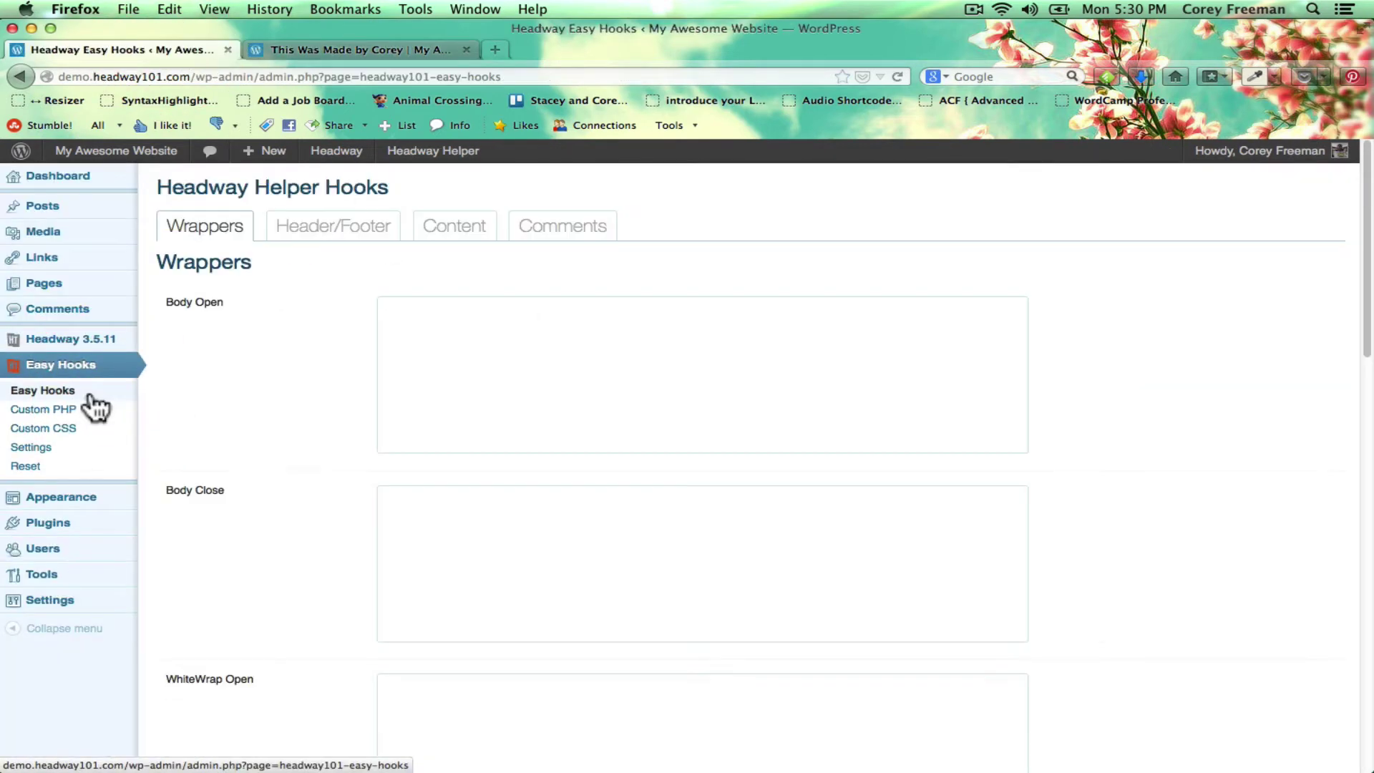
left_click(464, 231)
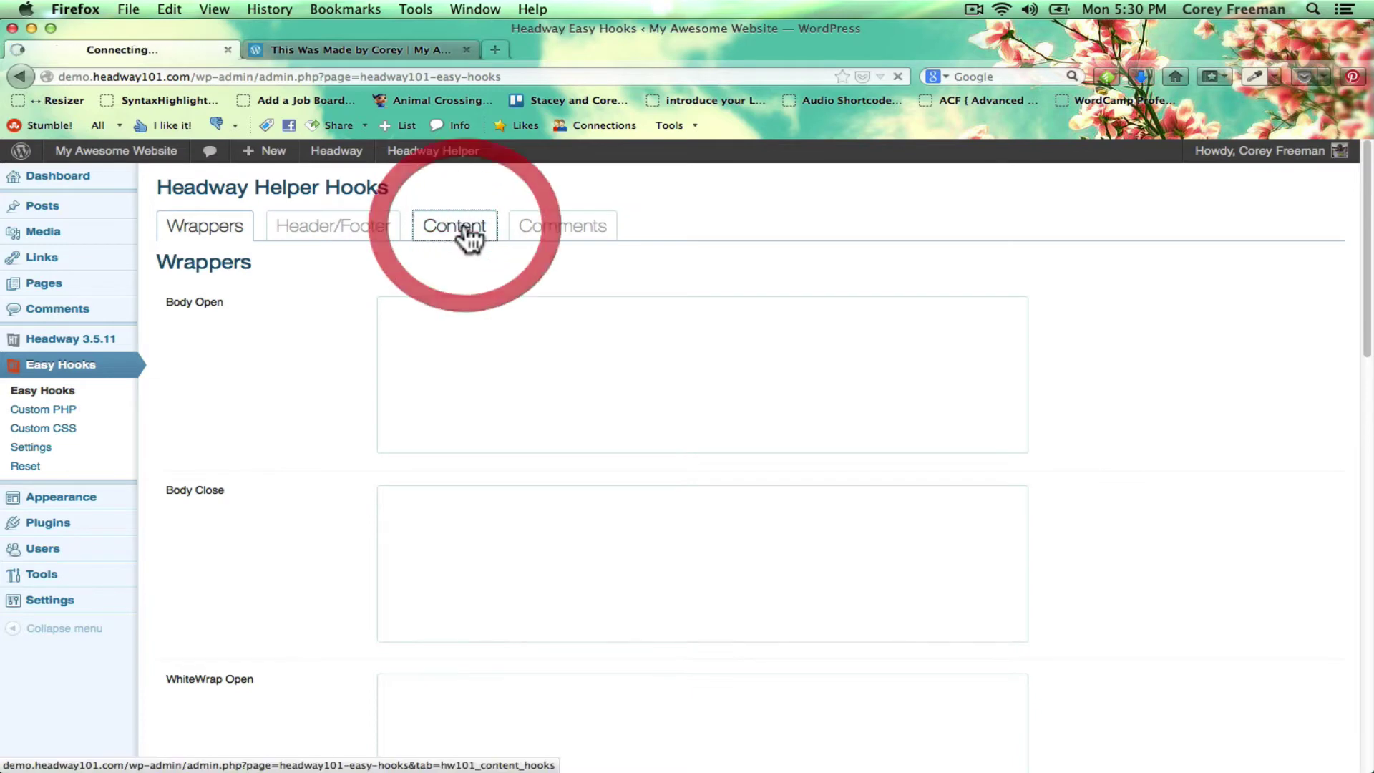
left_click(408, 50)
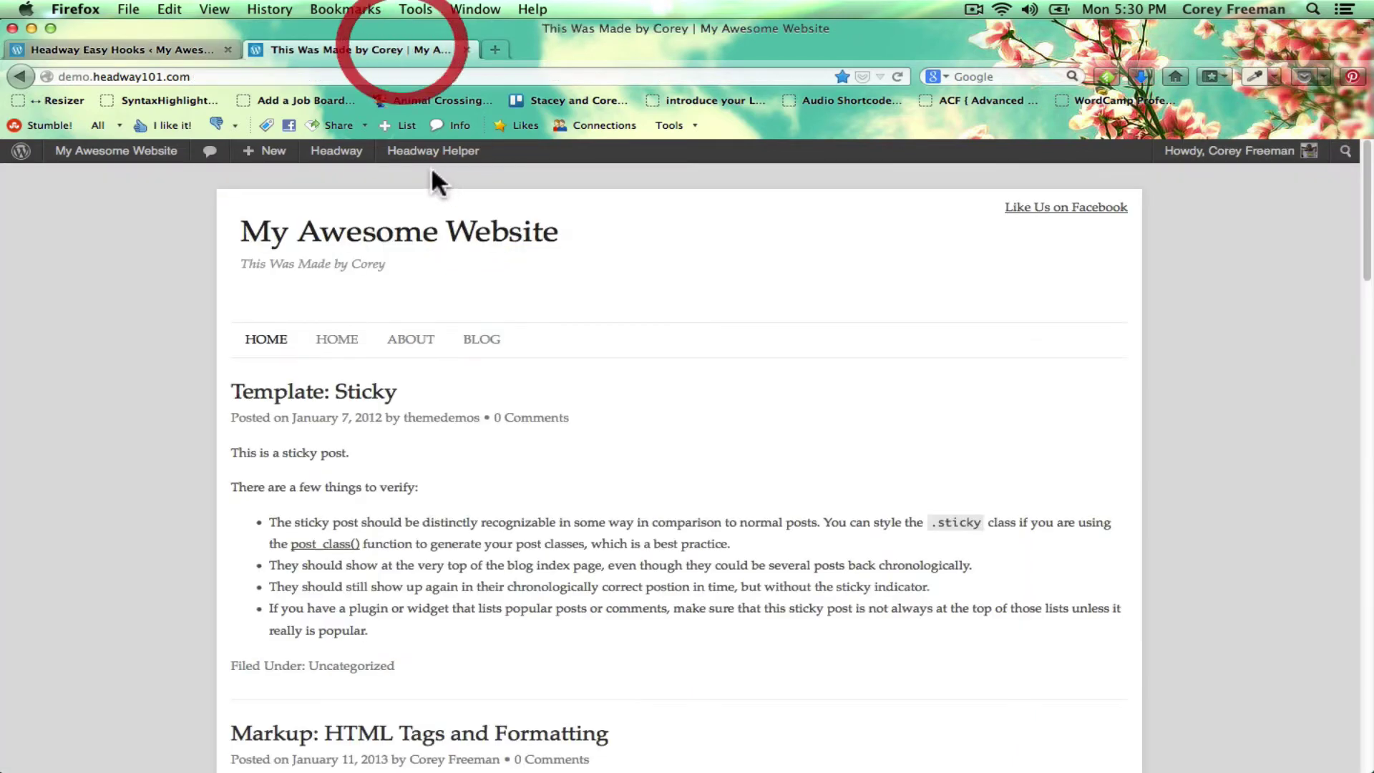
left_click(332, 395)
scroll(222, 336, "down", 10)
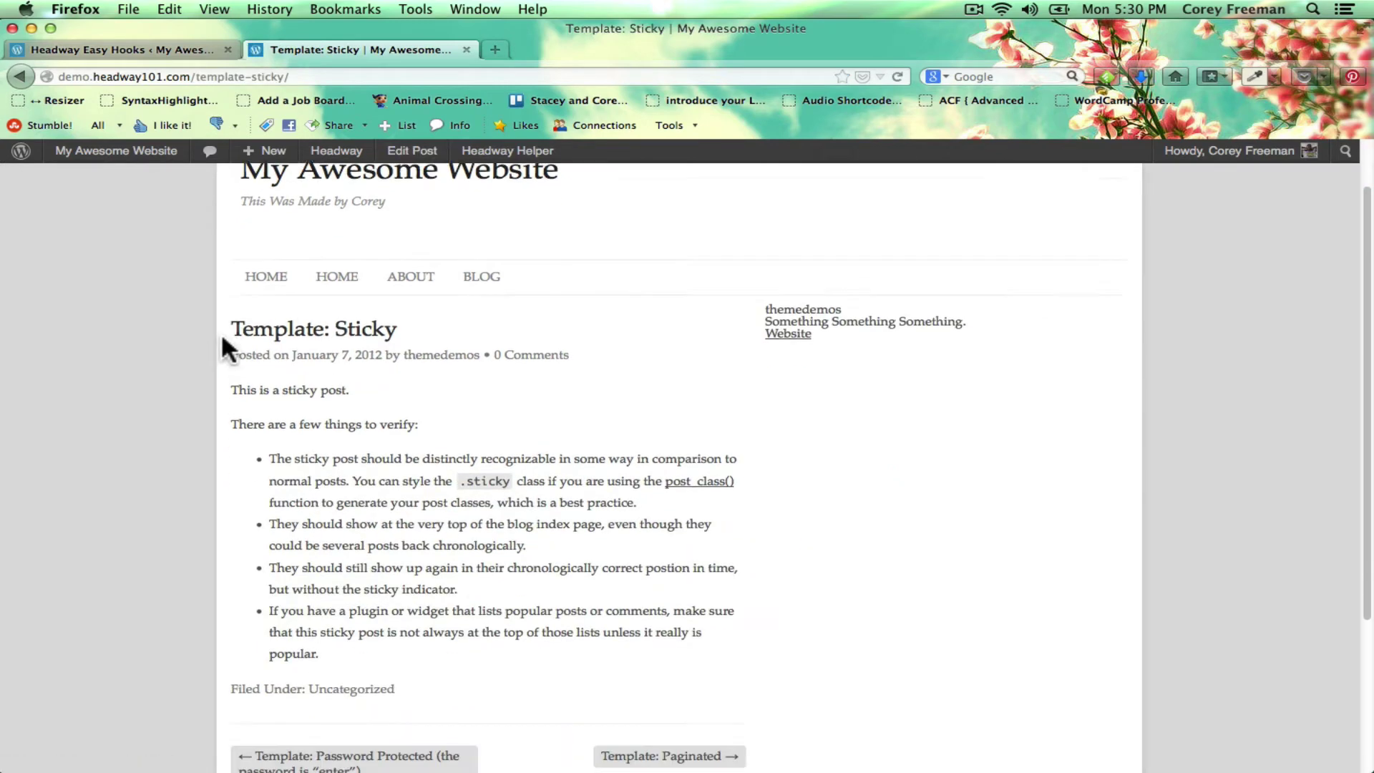
Enter a div with id 'bio' holding an author credit line in After Entry Content and save
left_click(180, 45)
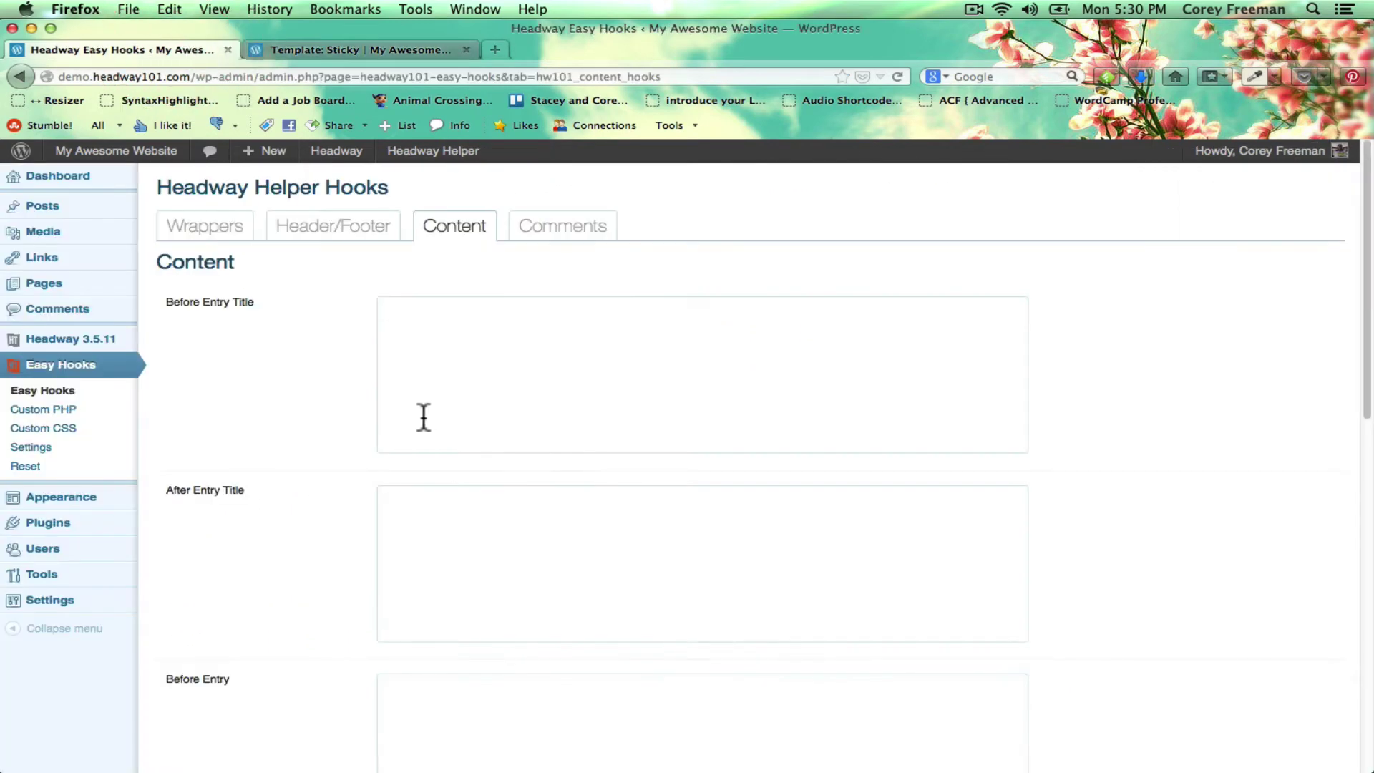
scroll(423, 417, "down", 8)
scroll(423, 417, "down", 3)
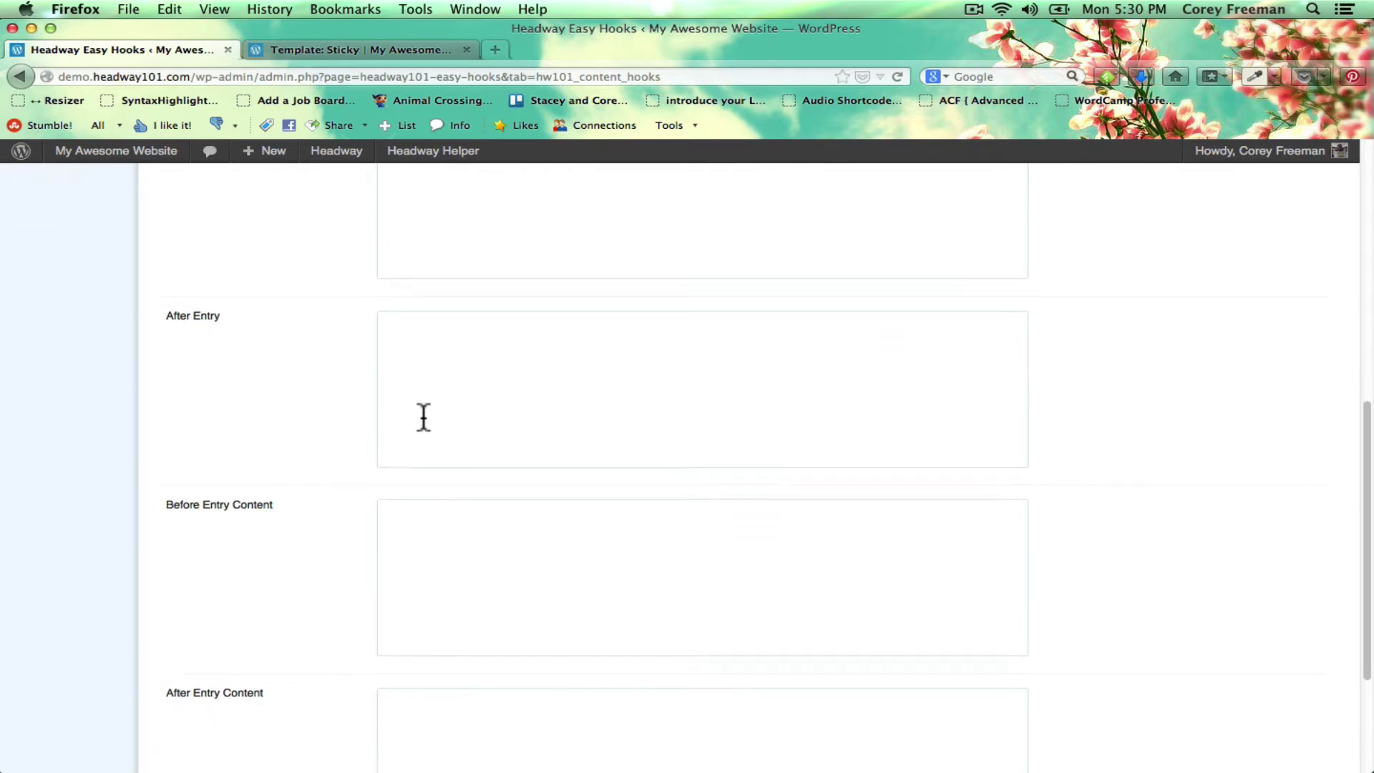
left_click(433, 515)
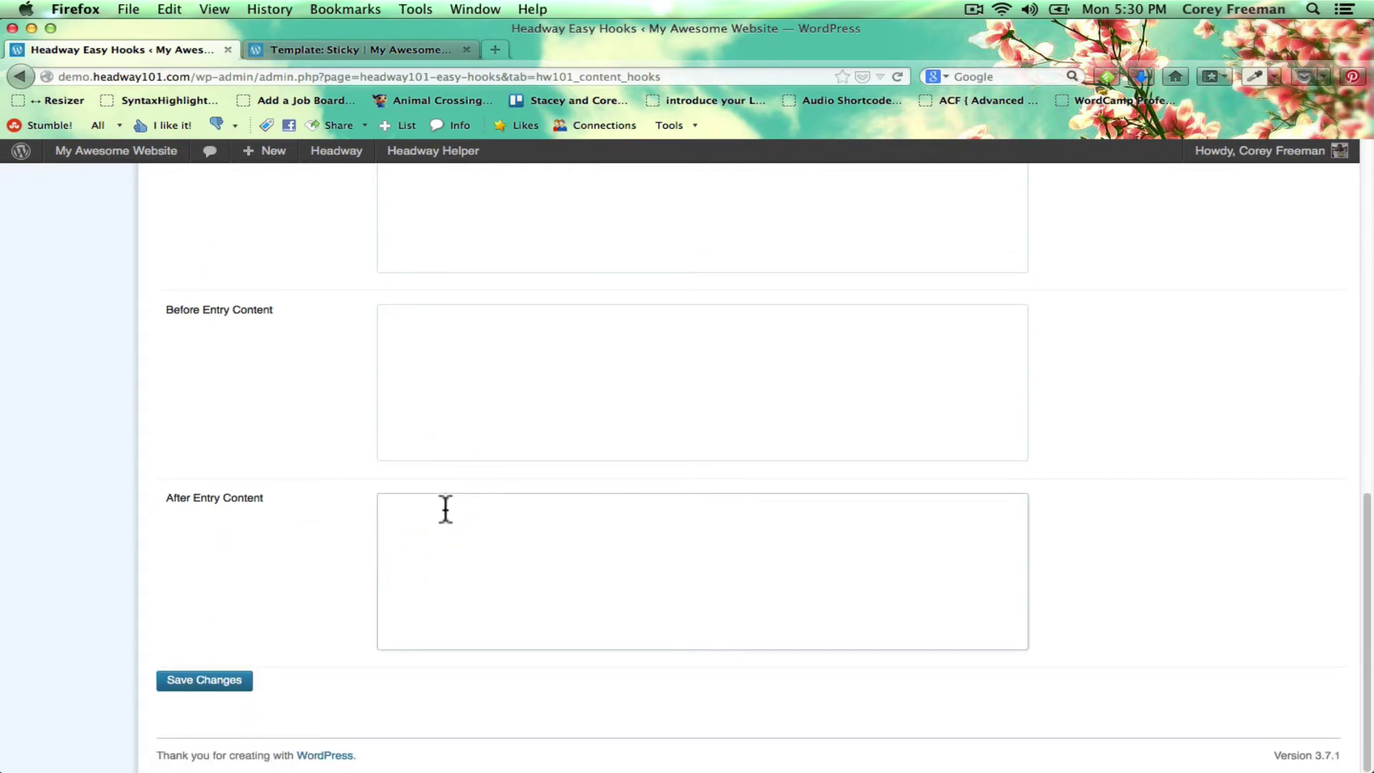
type("<div id=\"bio\"> Co")
type("rey wrote this post!")
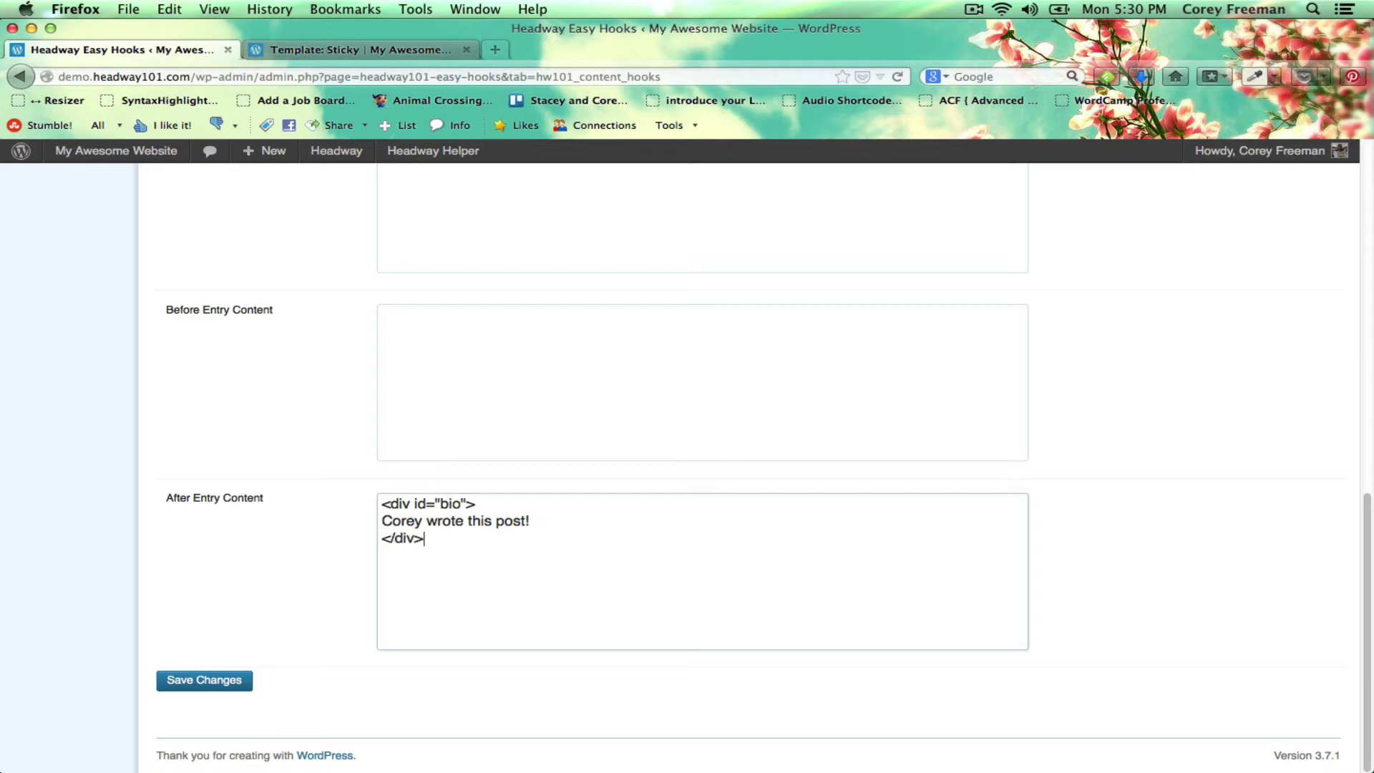
left_click(241, 683)
Reload the Template: Sticky post to confirm the author credit appears beneath it
left_click(361, 49)
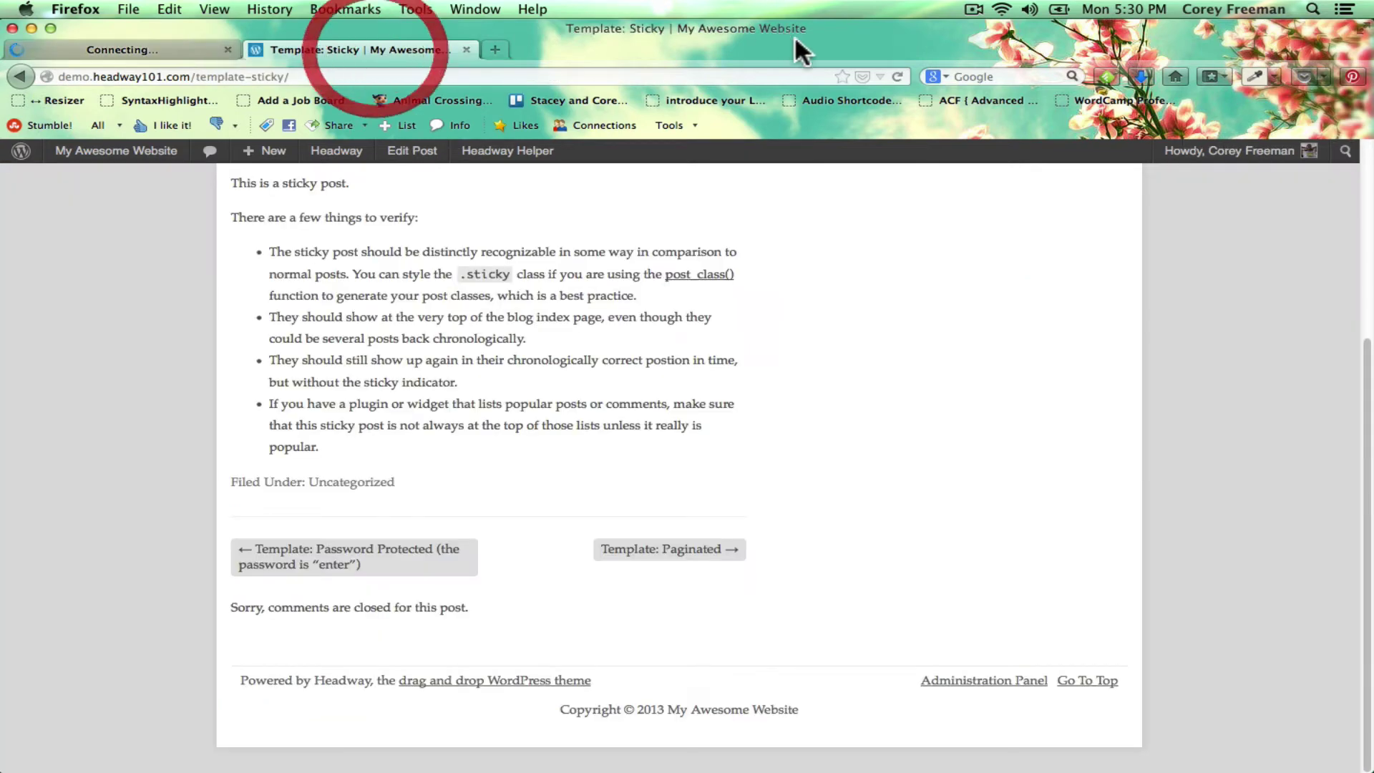
left_click(895, 74)
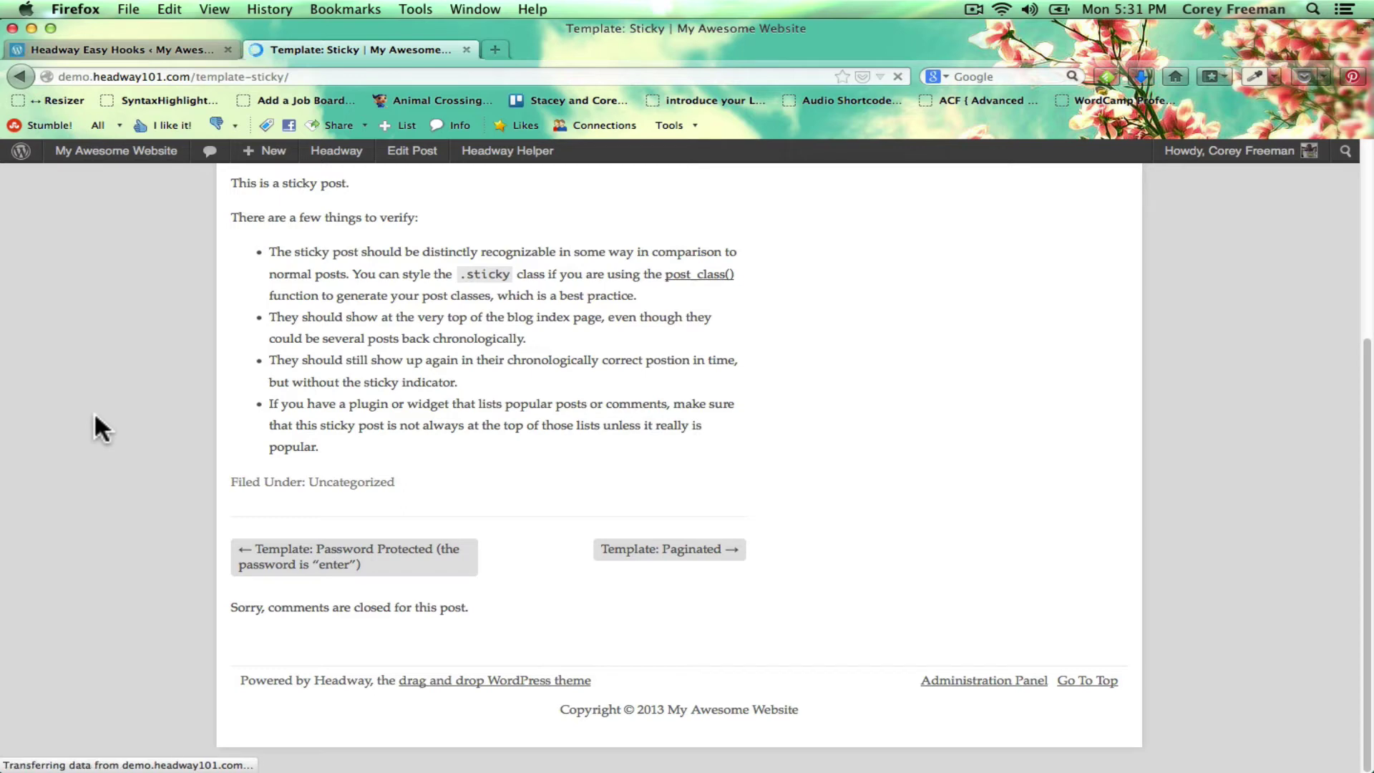
triple_click(267, 480)
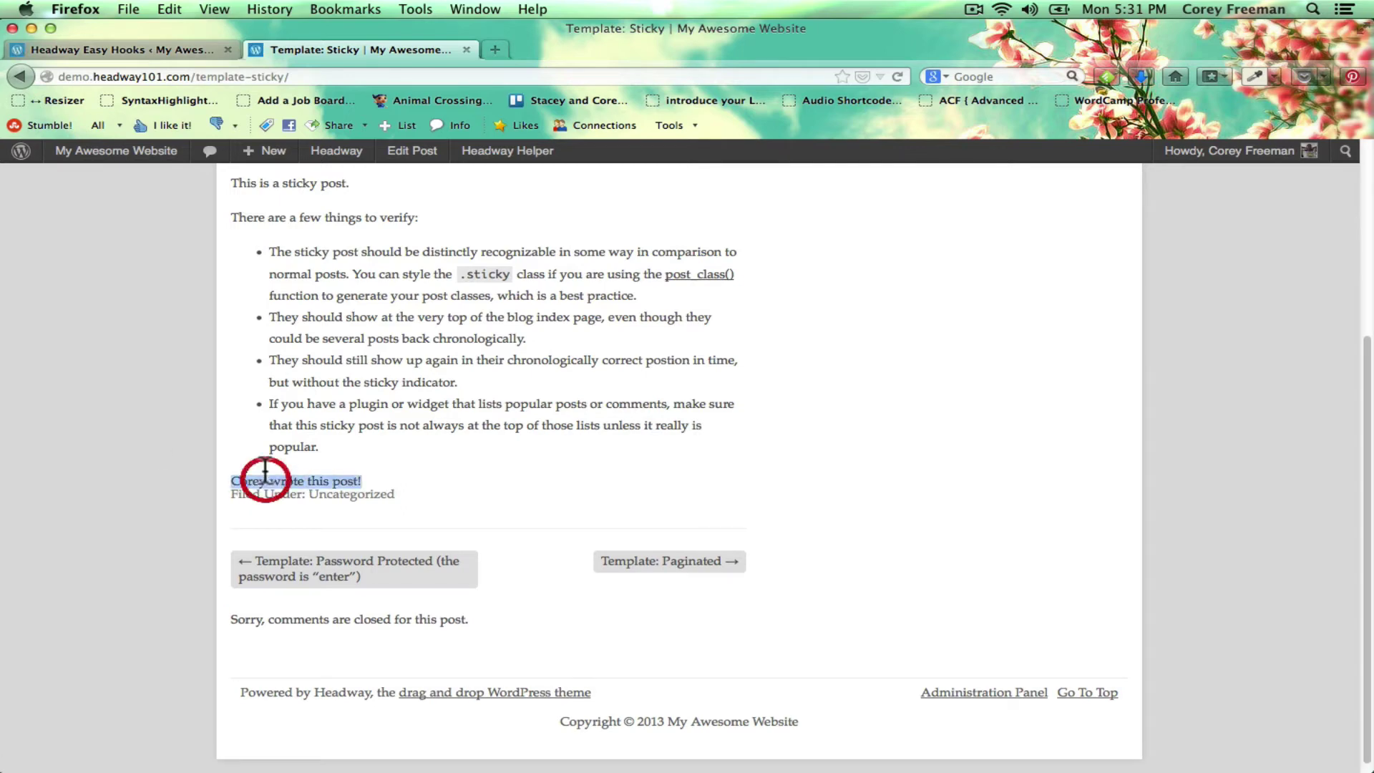
left_click(188, 441)
scroll(157, 322, "up", 4)
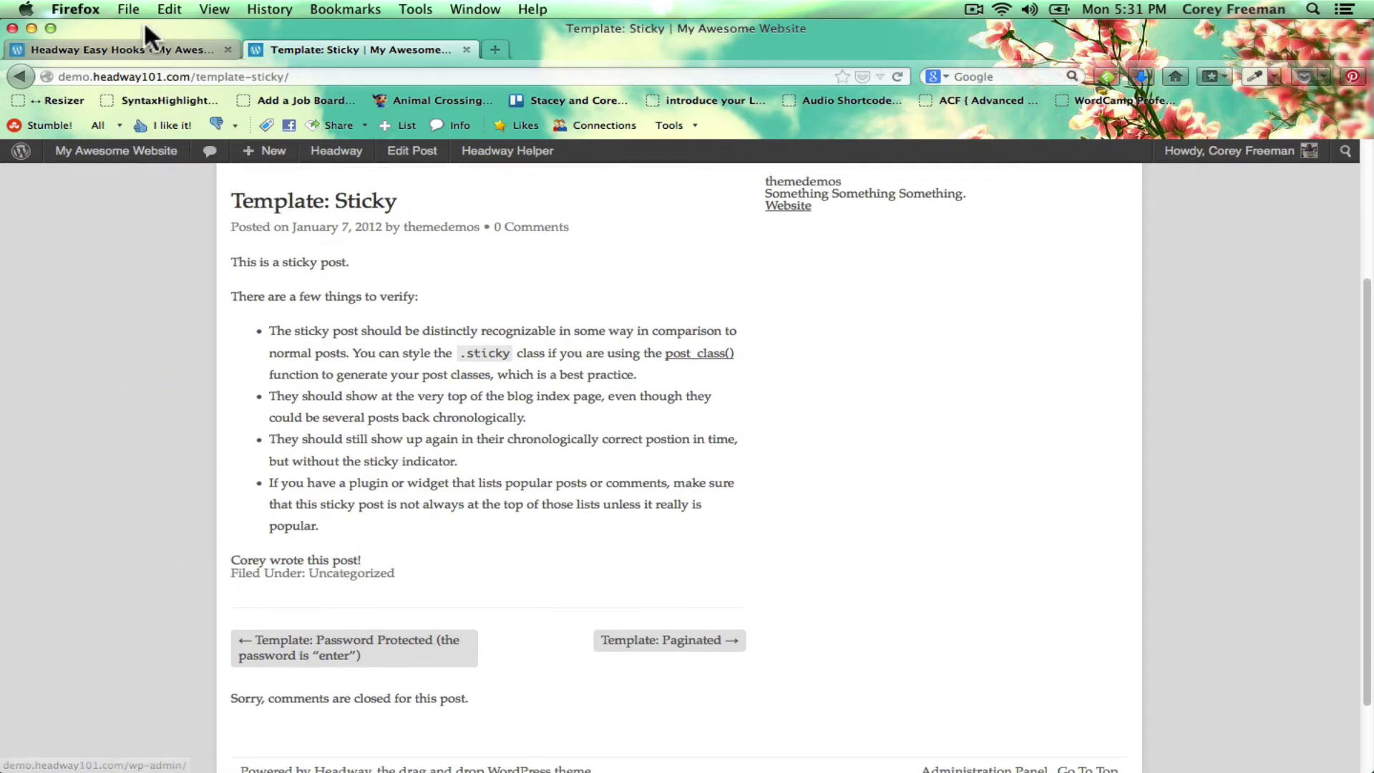
left_click(139, 52)
scroll(215, 501, "down", 6)
scroll(283, 640, "down", 5)
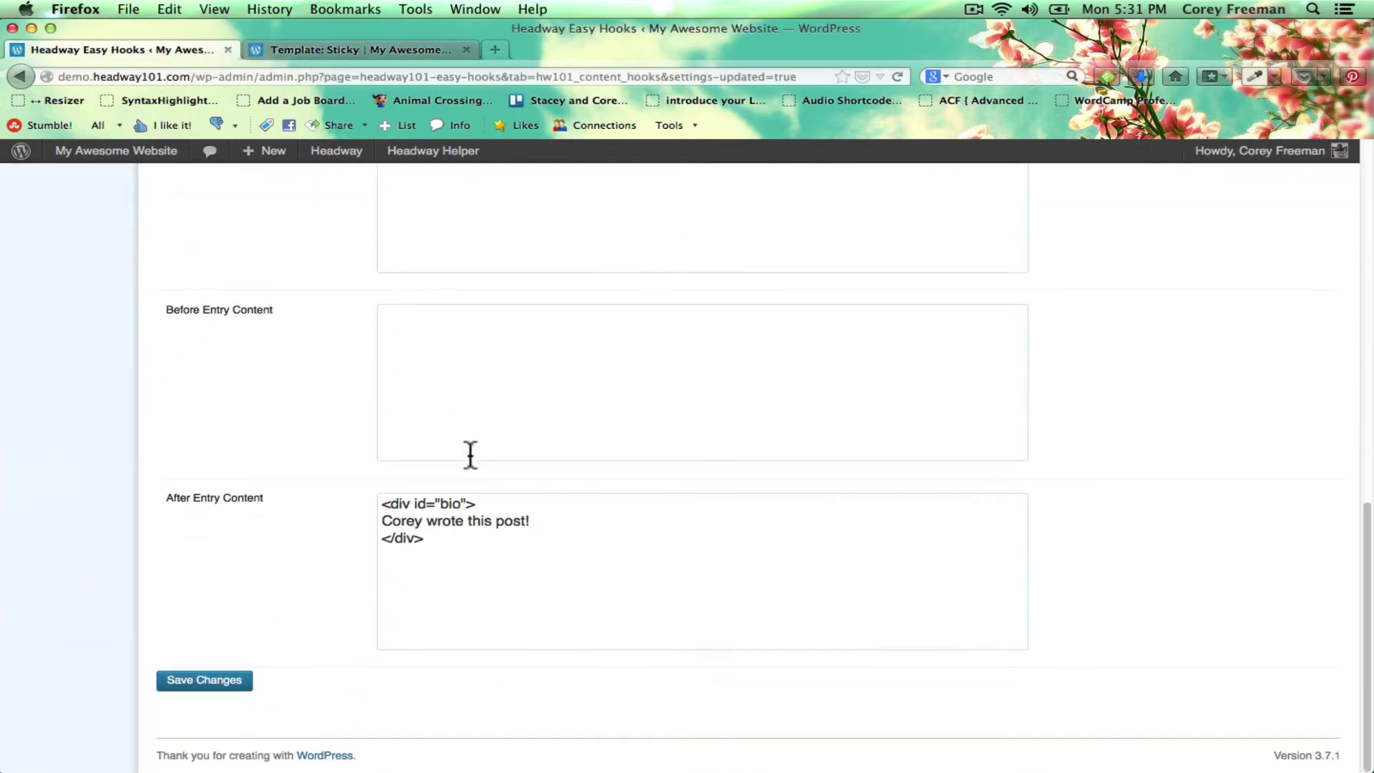
Change After Entry Content to 'Subscribe for more information!', save, and verify it under the Sticky post
triple_click(460, 537)
key("BackSpace")
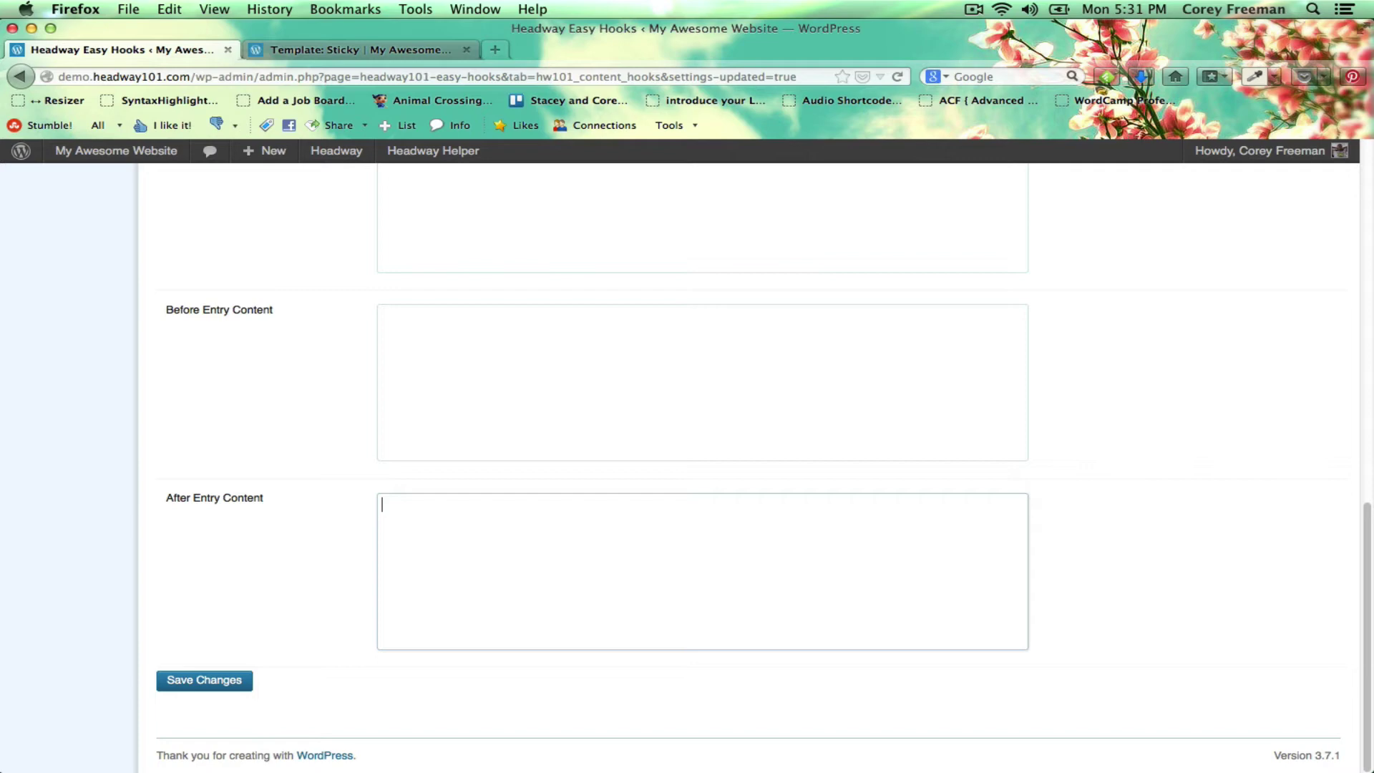
type("Subscribe for more information")
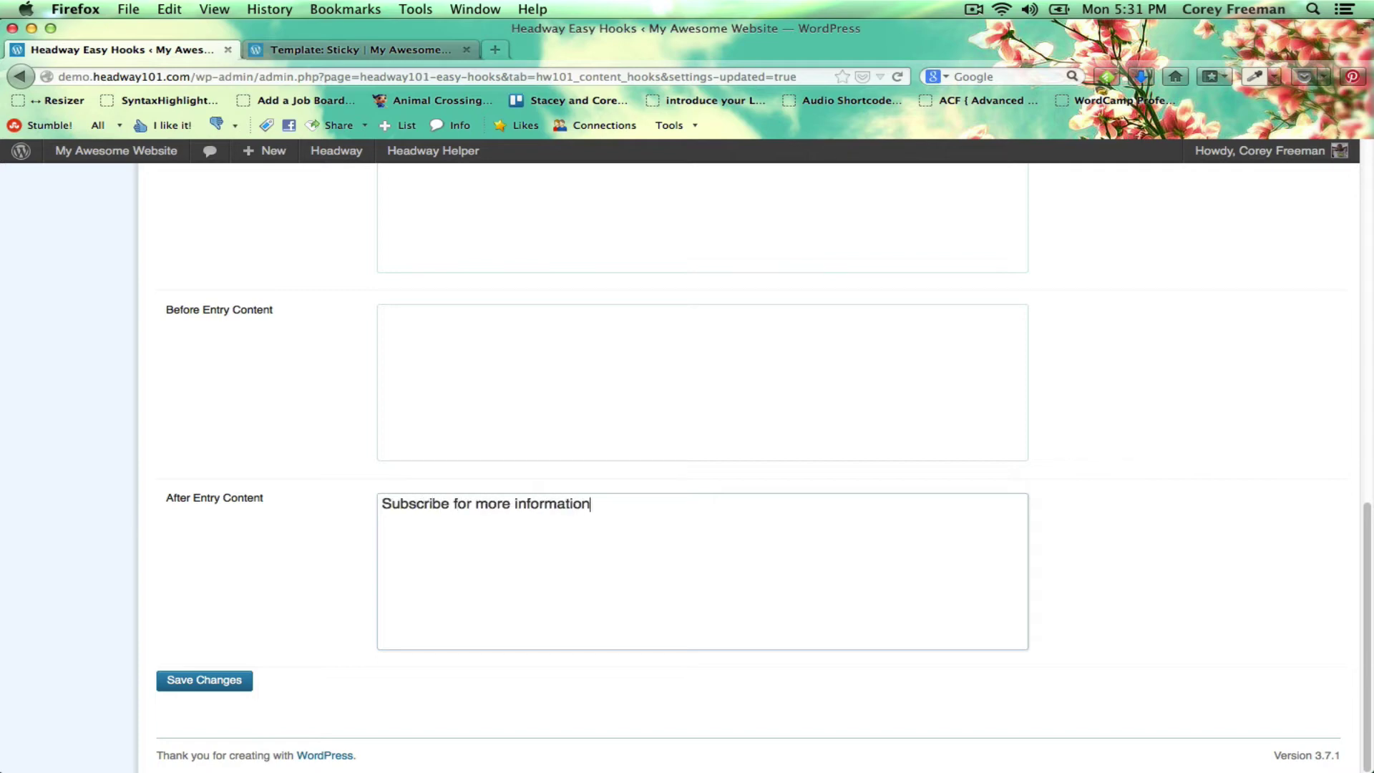
type("!")
left_click(205, 680)
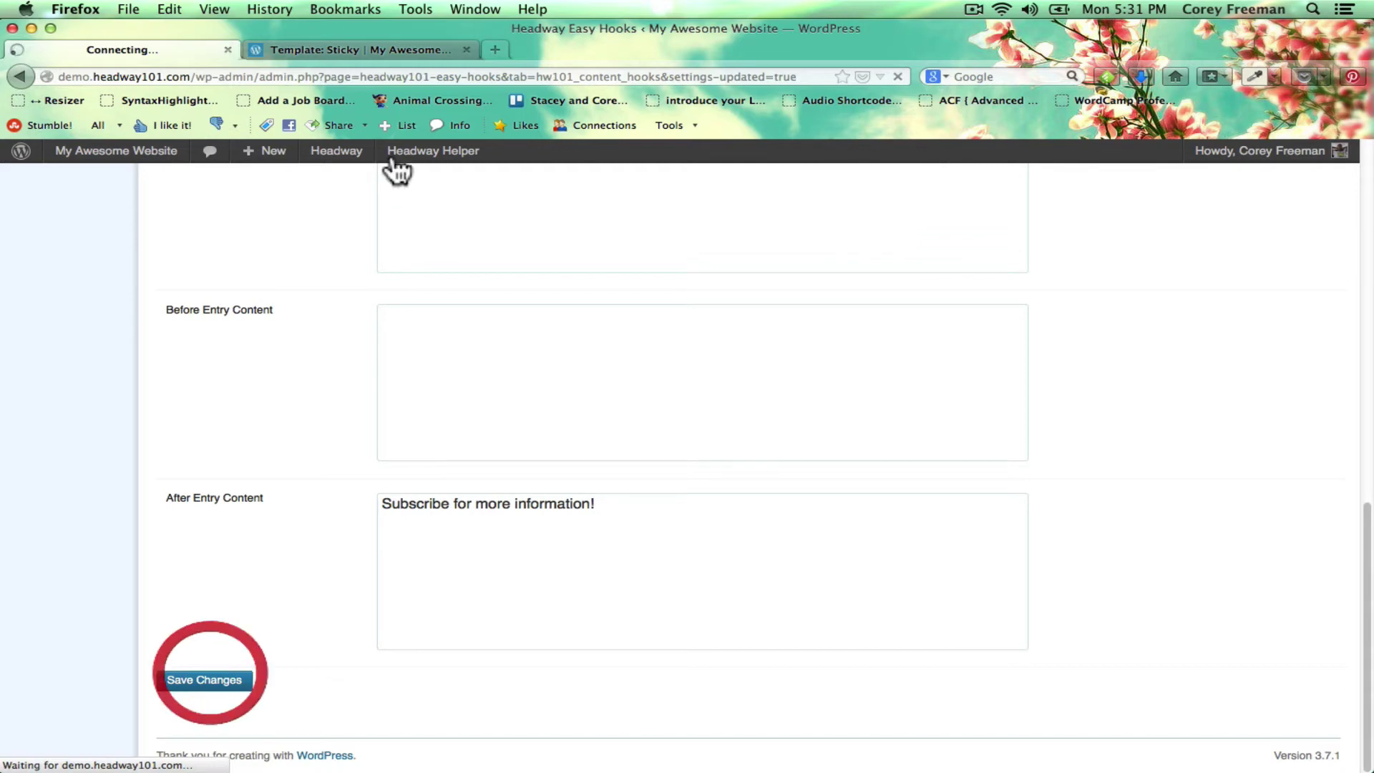
left_click(367, 47)
left_click(893, 75)
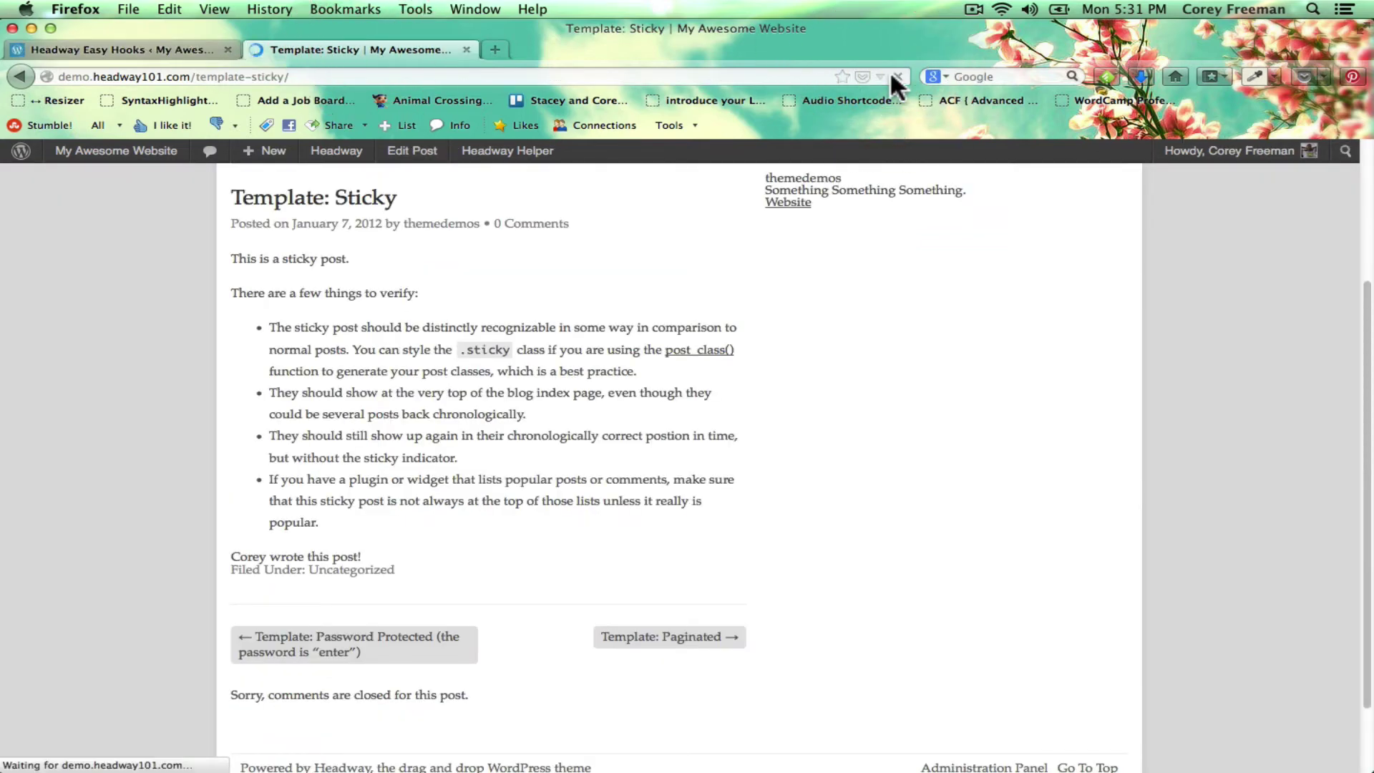
triple_click(428, 556)
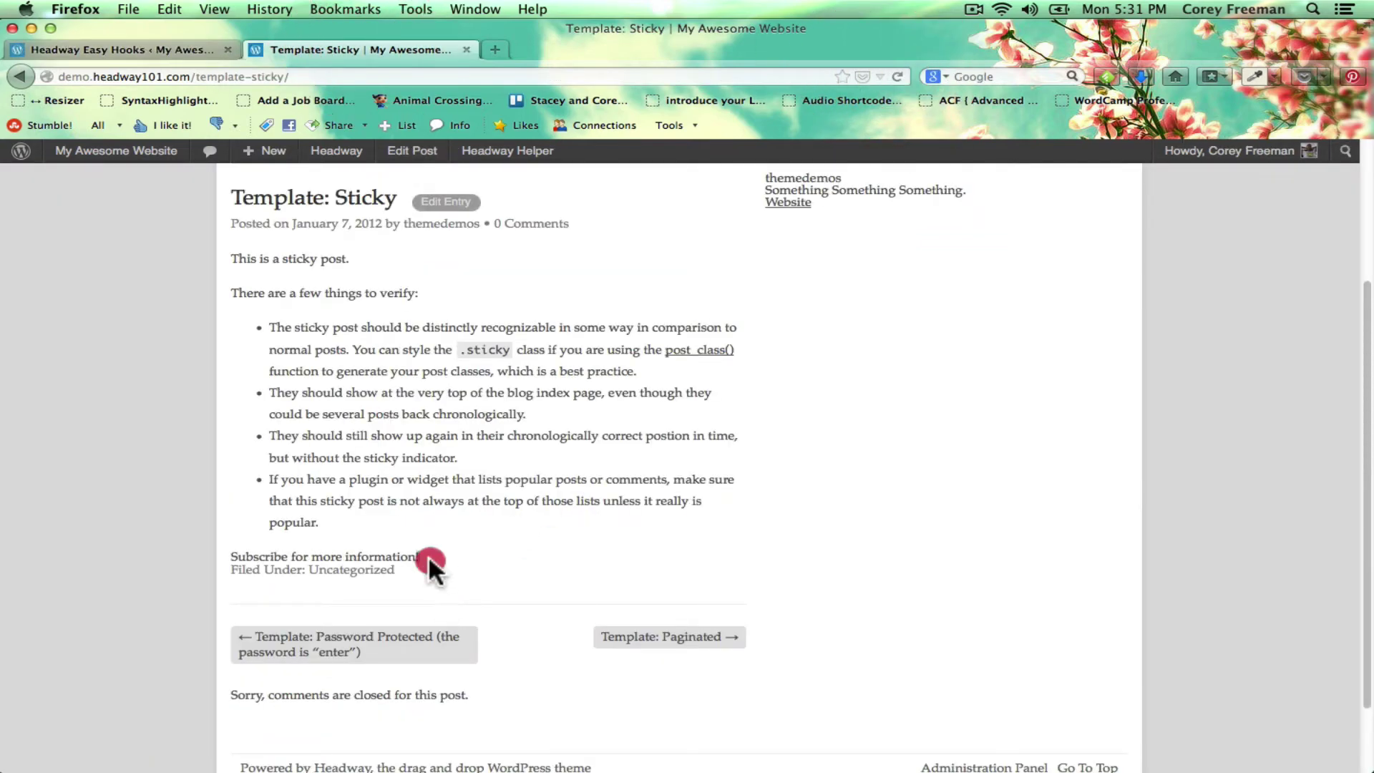
left_click(440, 561)
scroll(444, 565, "up", 5)
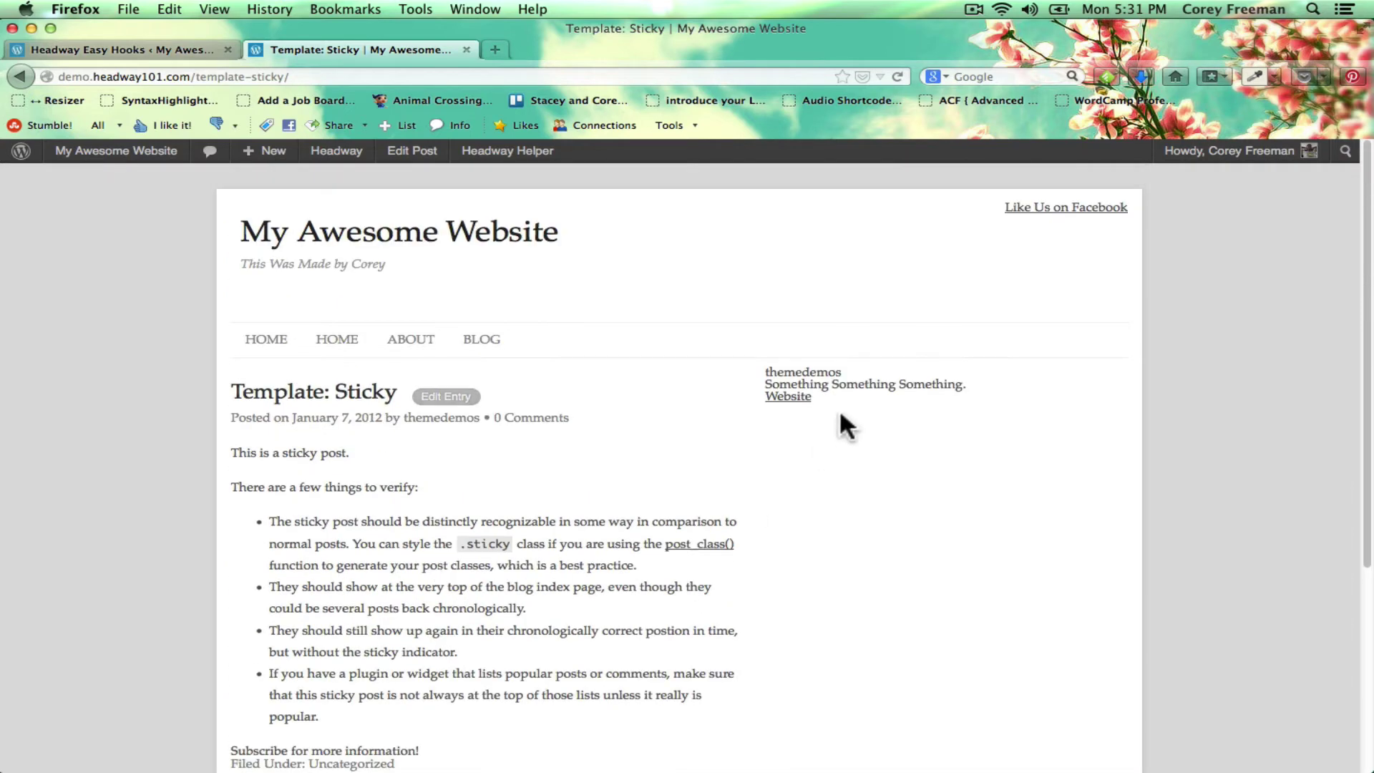
Replace the After Entry Content text with "Today's date is <?=date('Y'); ?>" and save
left_click(209, 49)
scroll(383, 573, "down", 10)
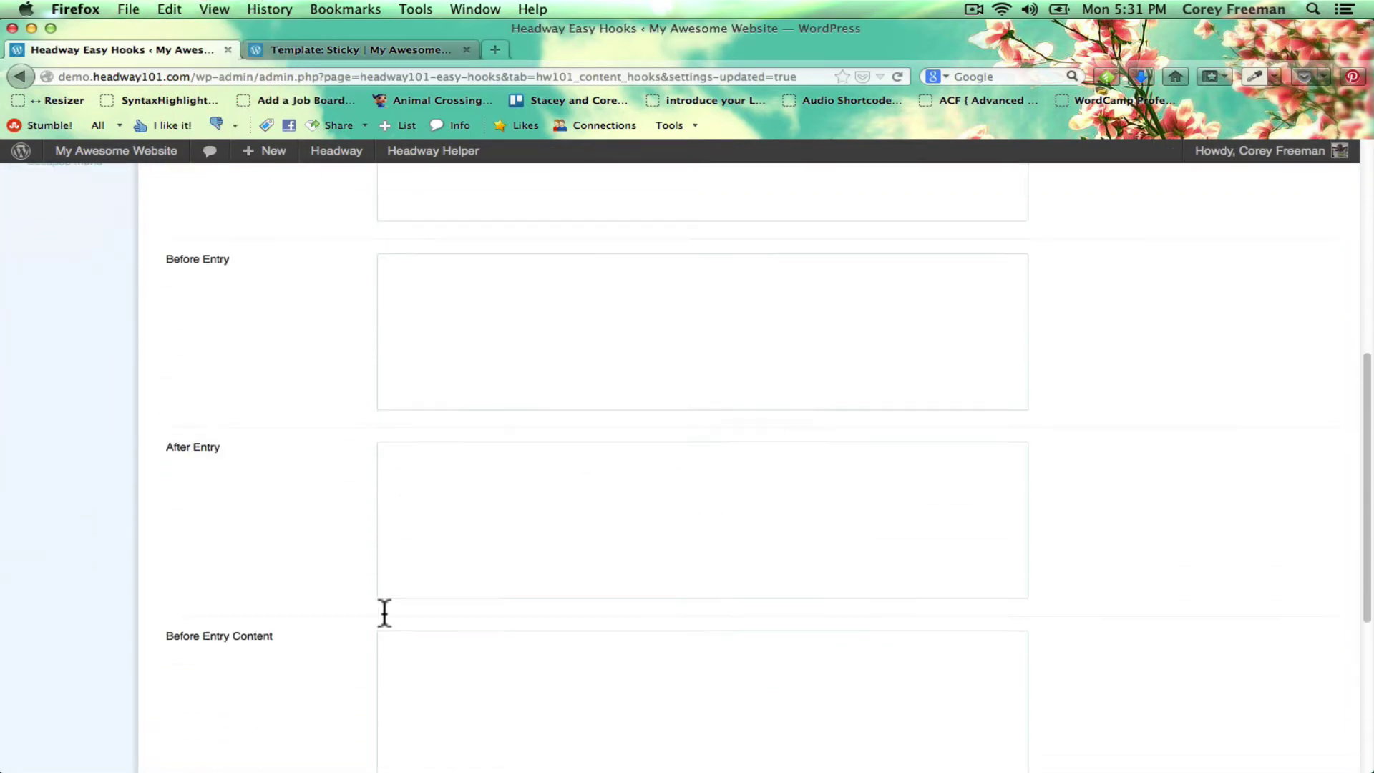
triple_click(441, 552)
key("BackSpace")
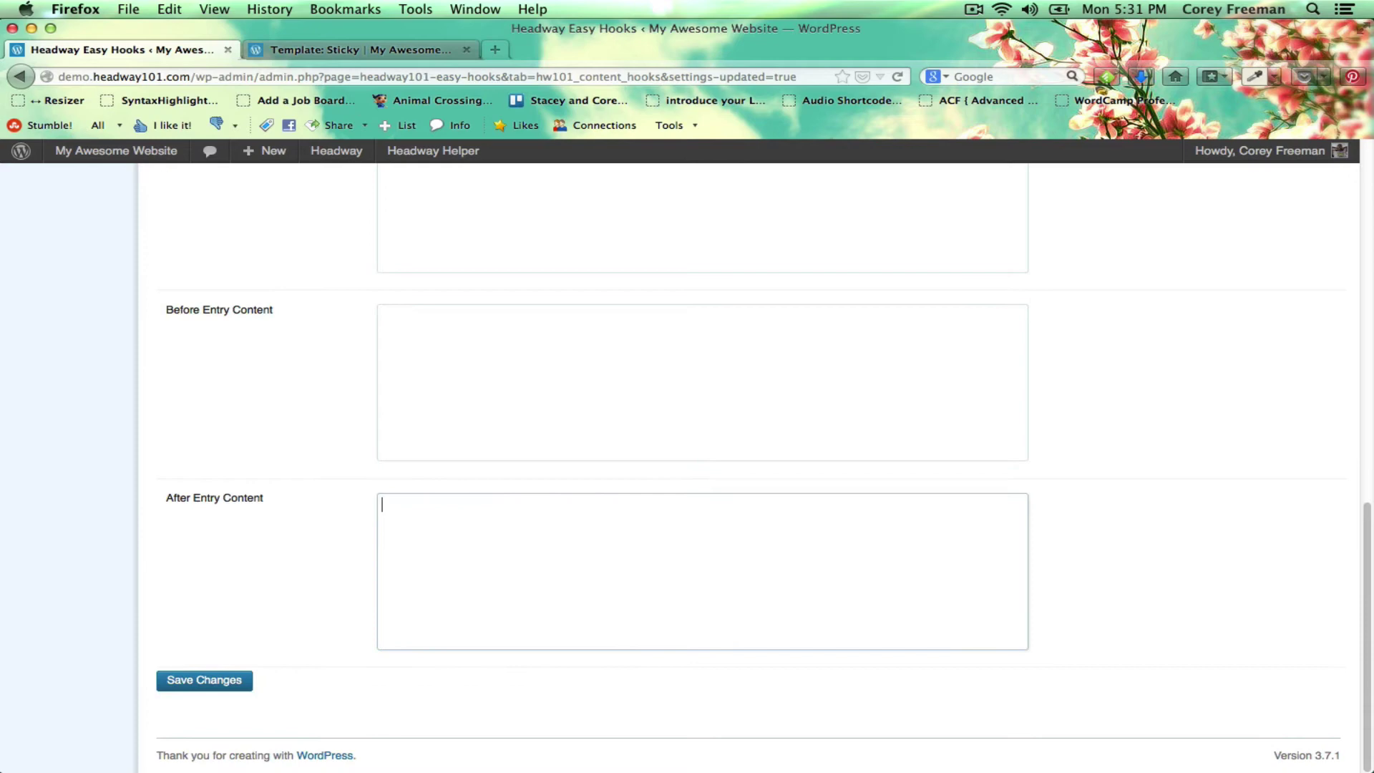
type("Today's date is <?=date('Y'); ?>")
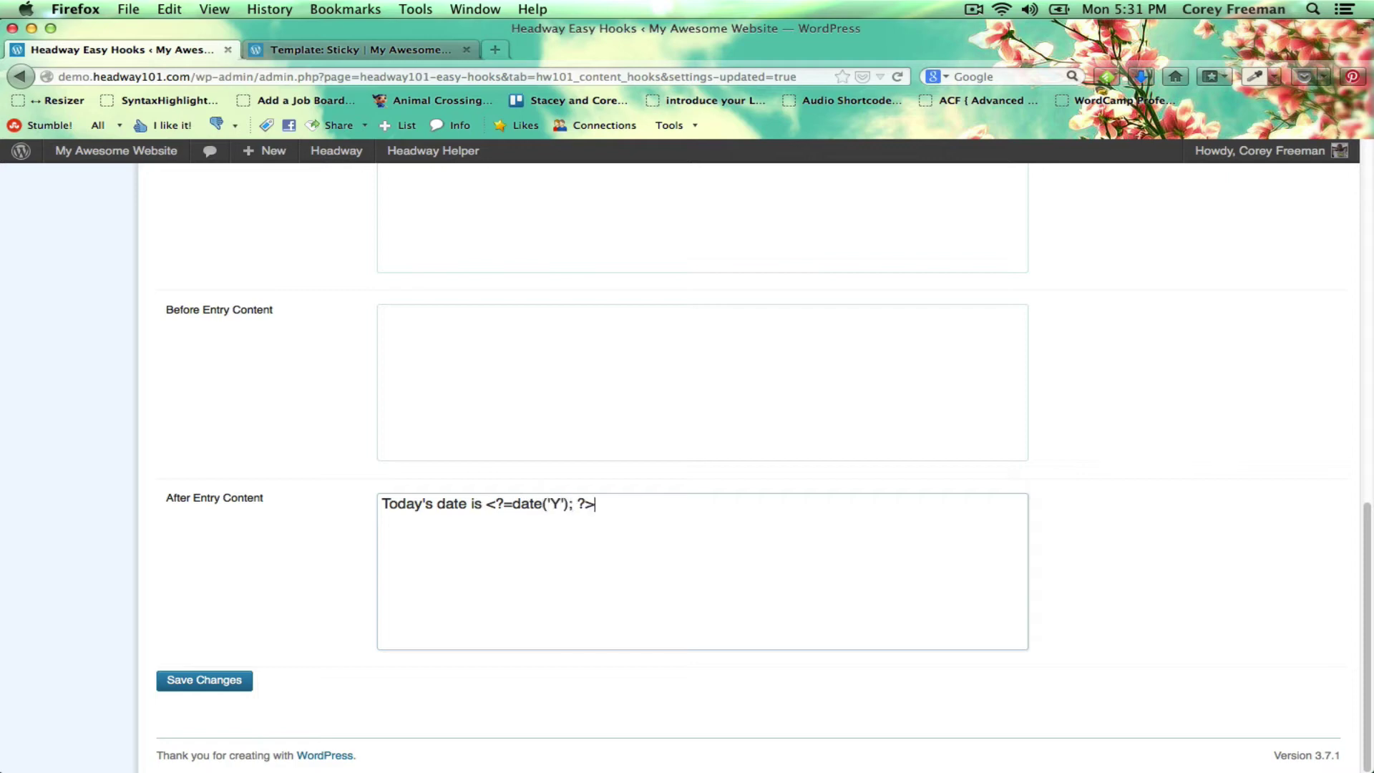
left_click(180, 685)
Reload the Sticky post to confirm it shows 'Today's date is 2013'
left_click(392, 48)
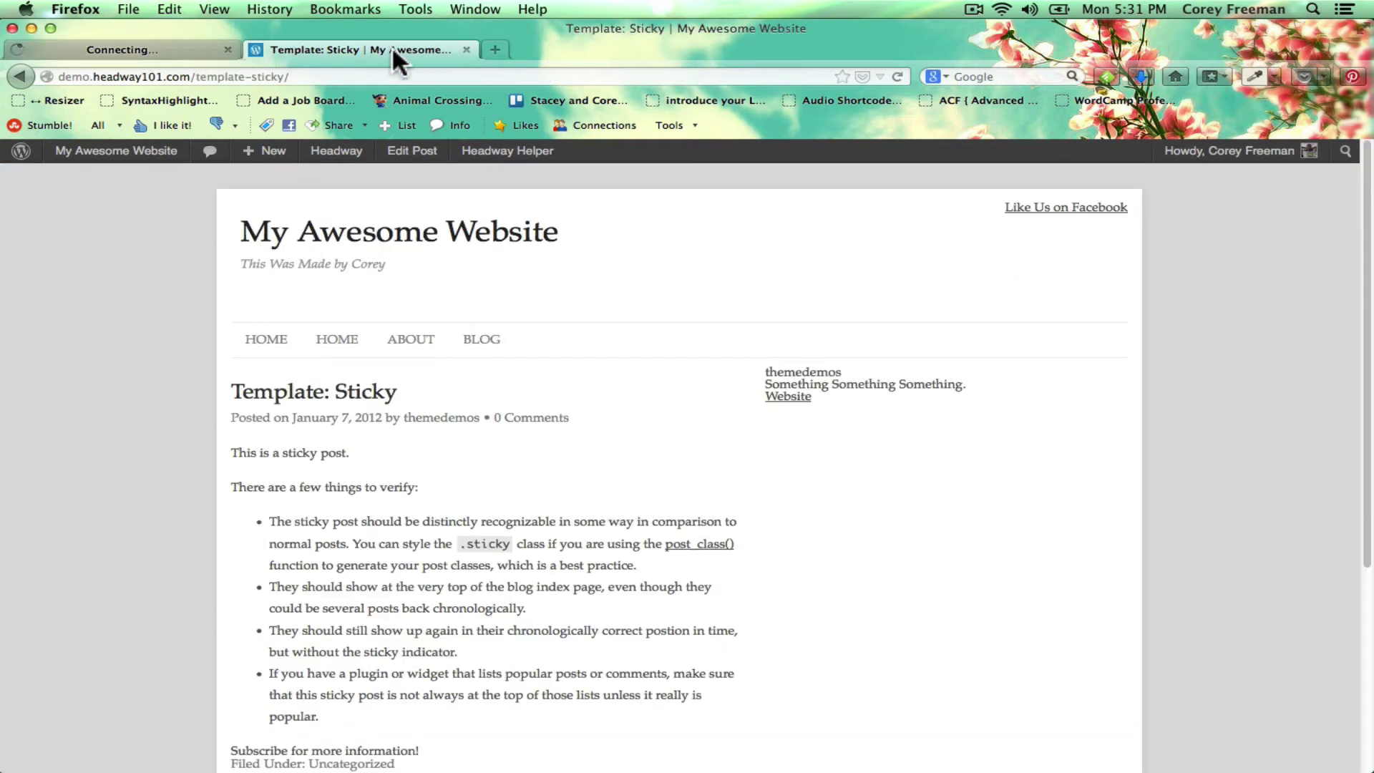
left_click(898, 77)
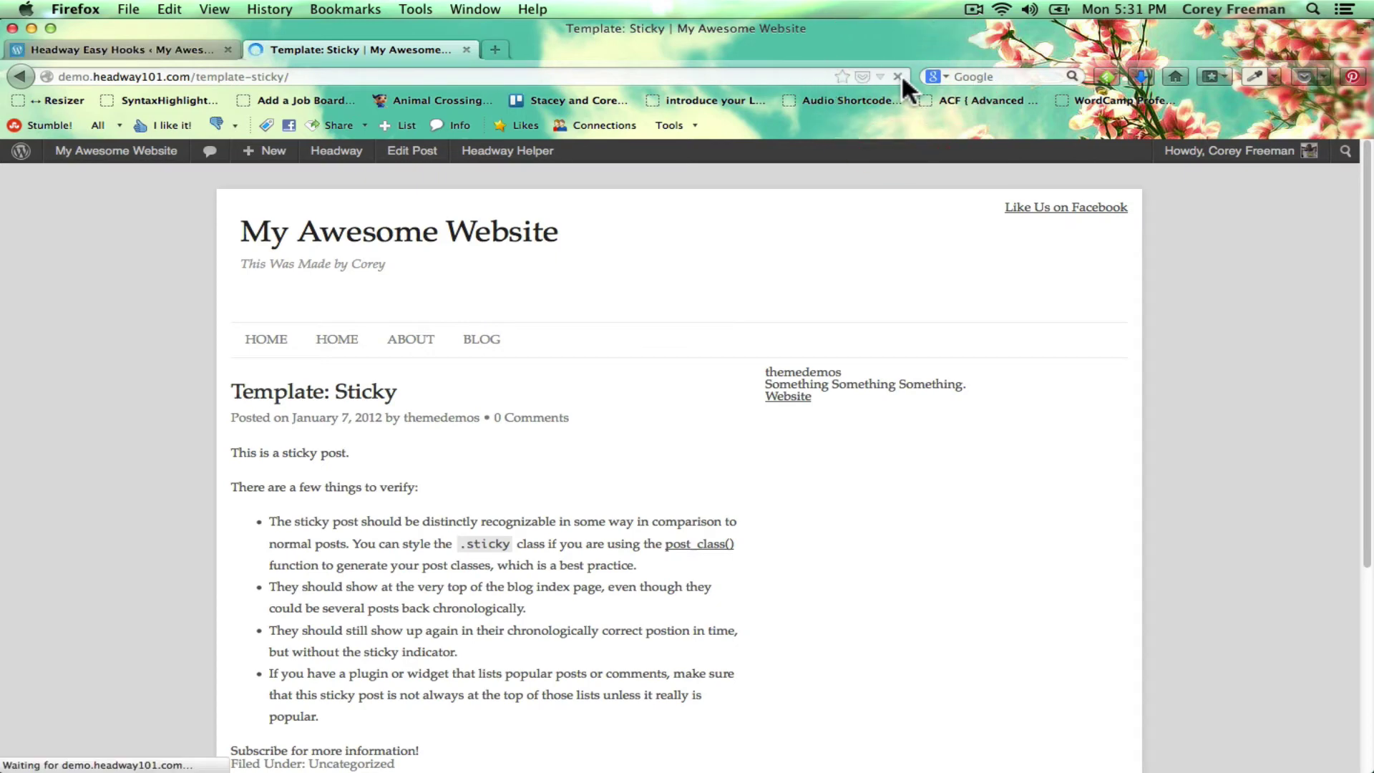
scroll(835, 199, "down", 5)
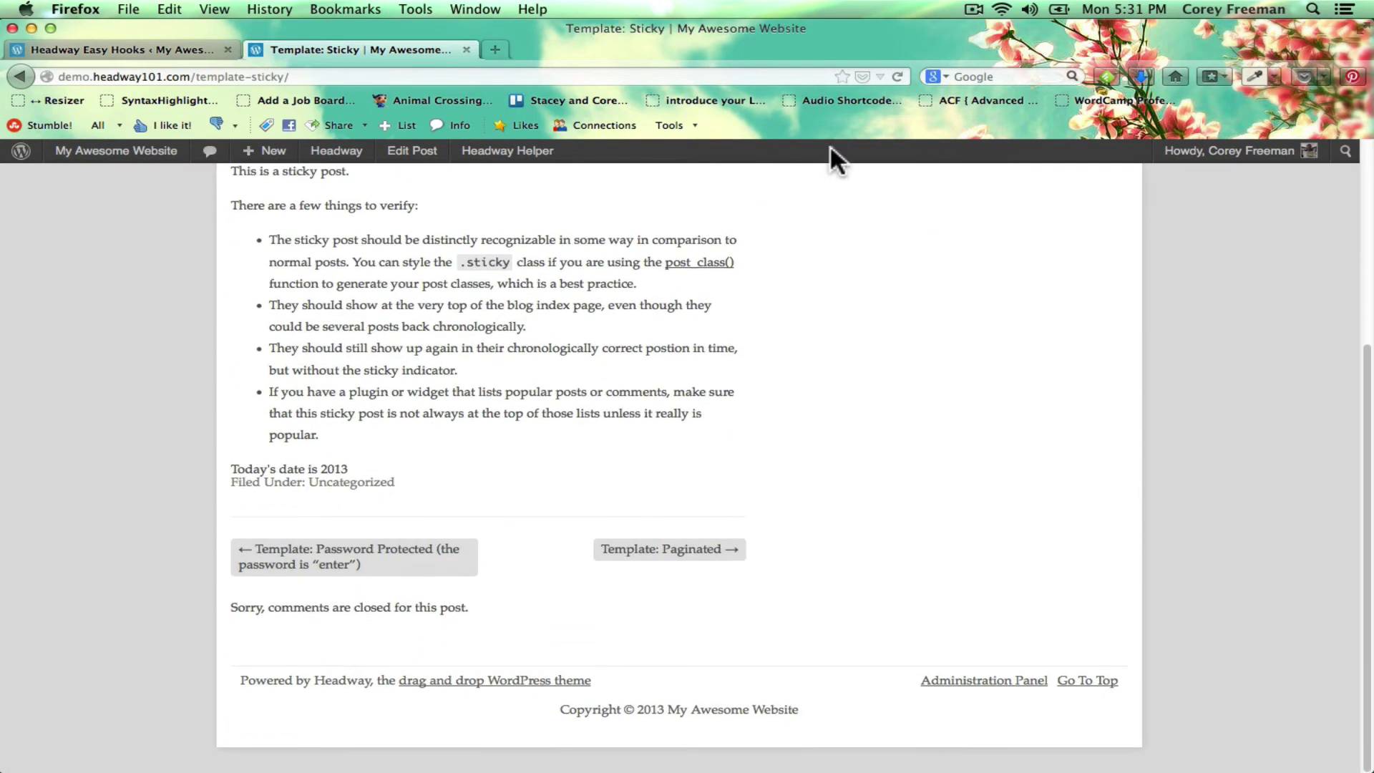
double_click(371, 463)
triple_click(371, 464)
Delete the date line from After Entry Content and save the emptied hook
left_click(181, 48)
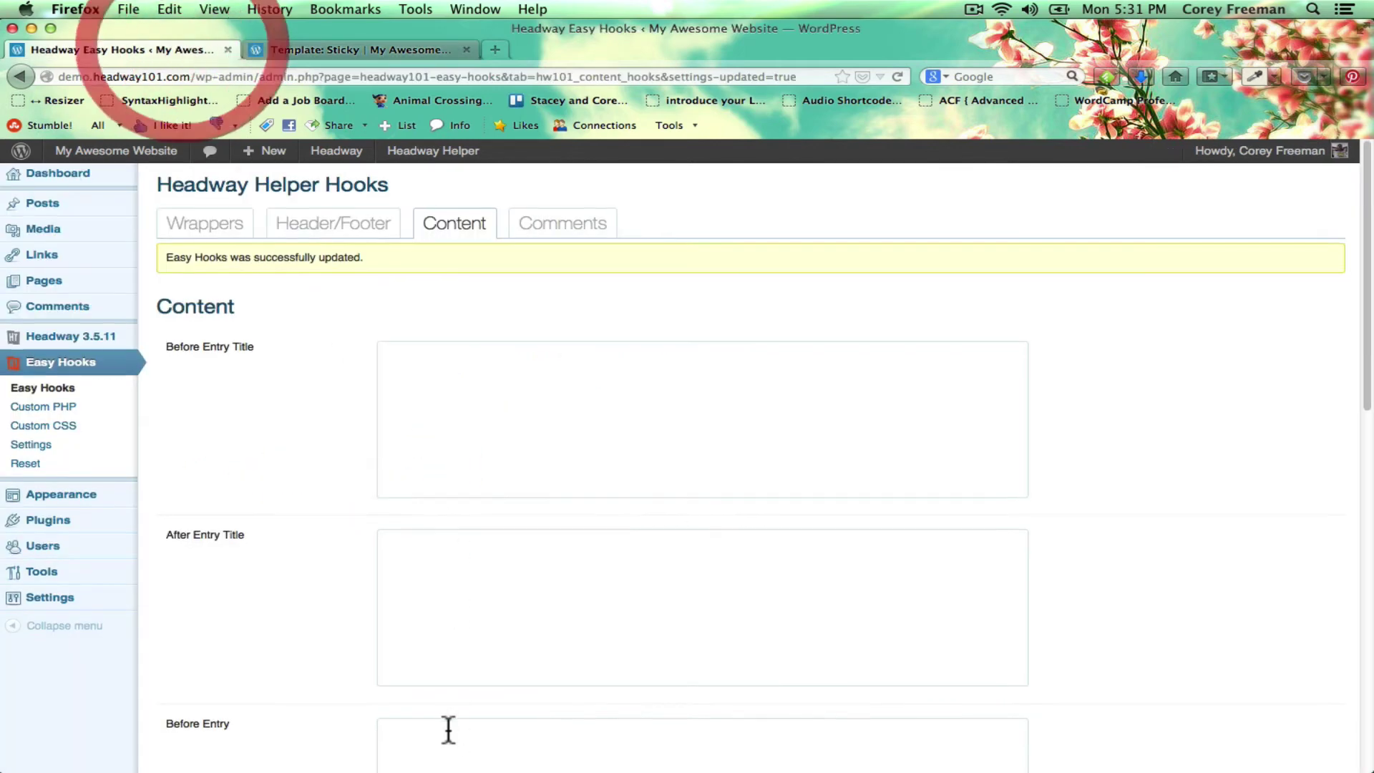
scroll(448, 730, "down", 5)
scroll(448, 731, "down", 5)
triple_click(544, 537)
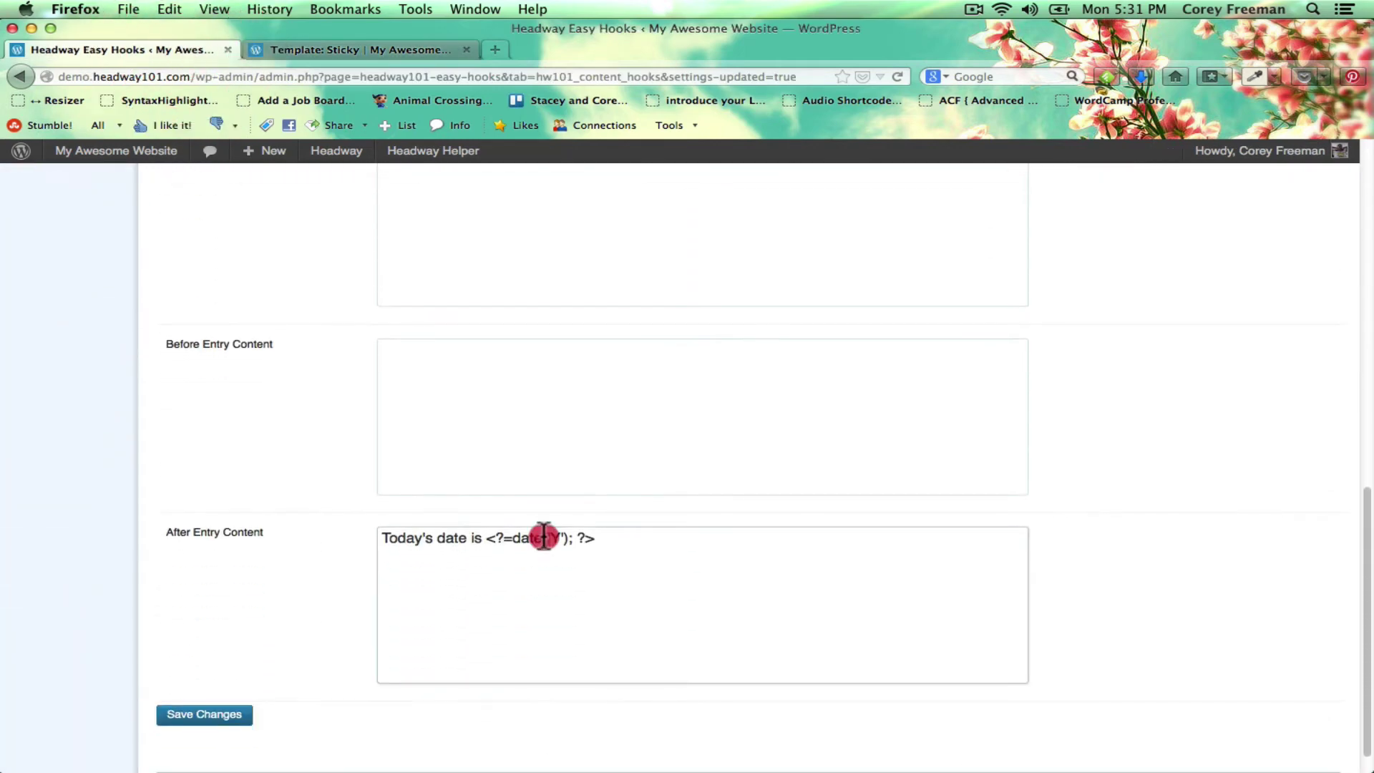
key("BackSpace")
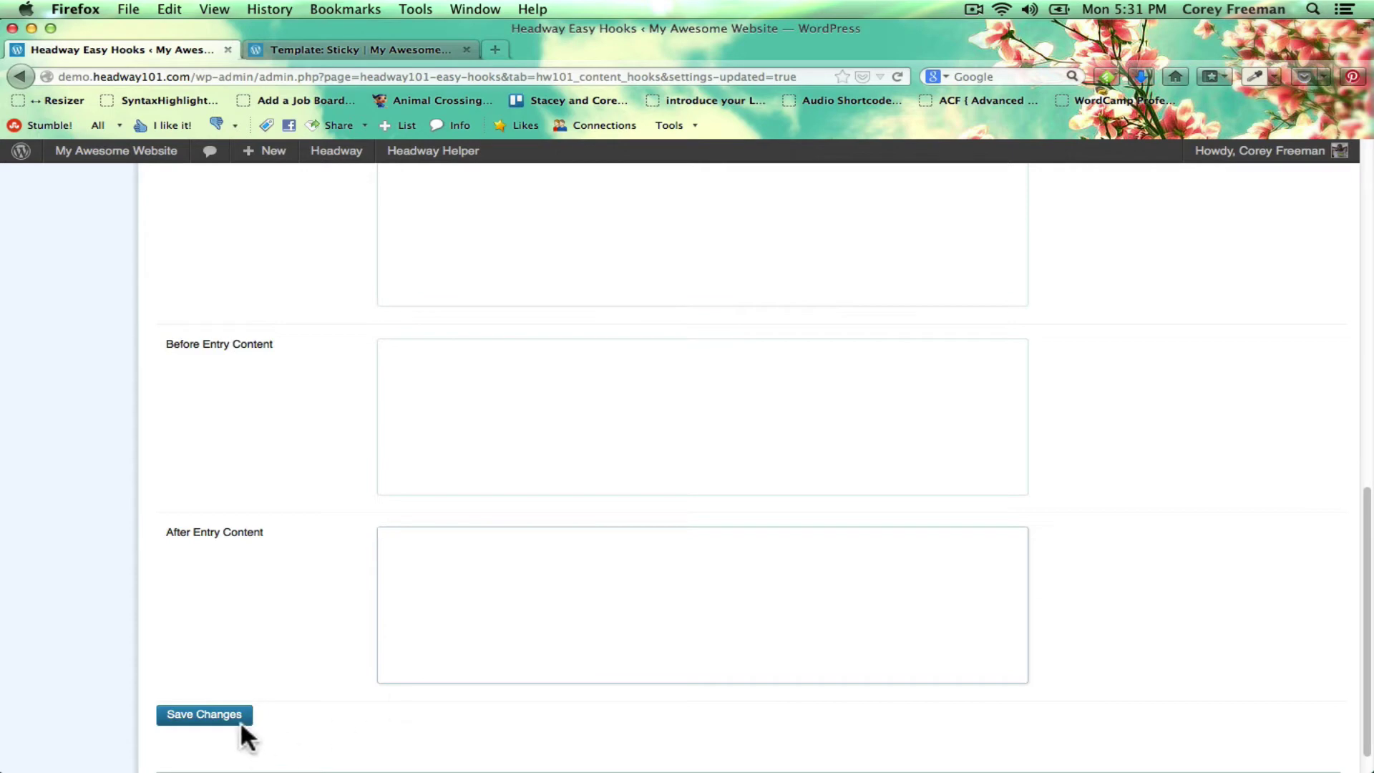
left_click(432, 642)
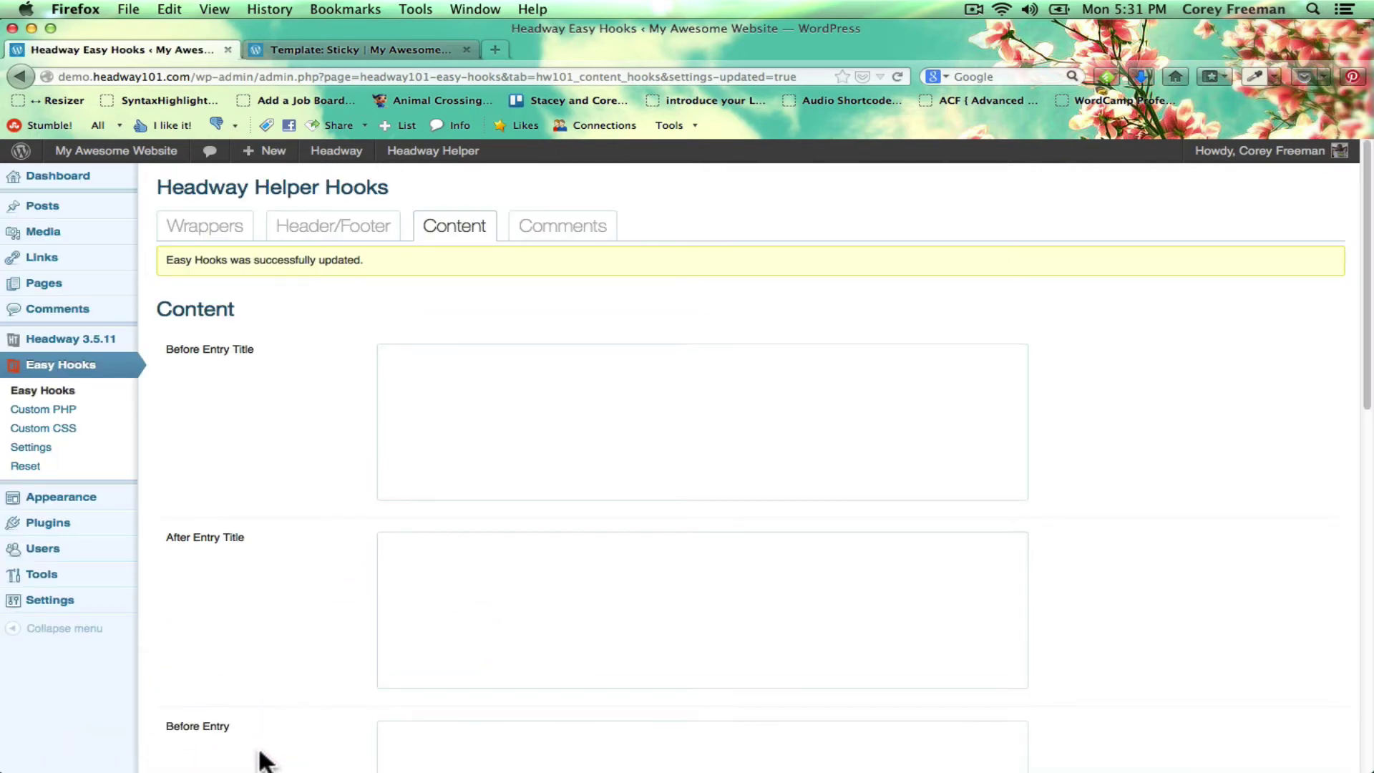
Look over the Comments and Wrappers hook tabs, then open Custom PHP Functions with the cursor in its box
left_click(536, 228)
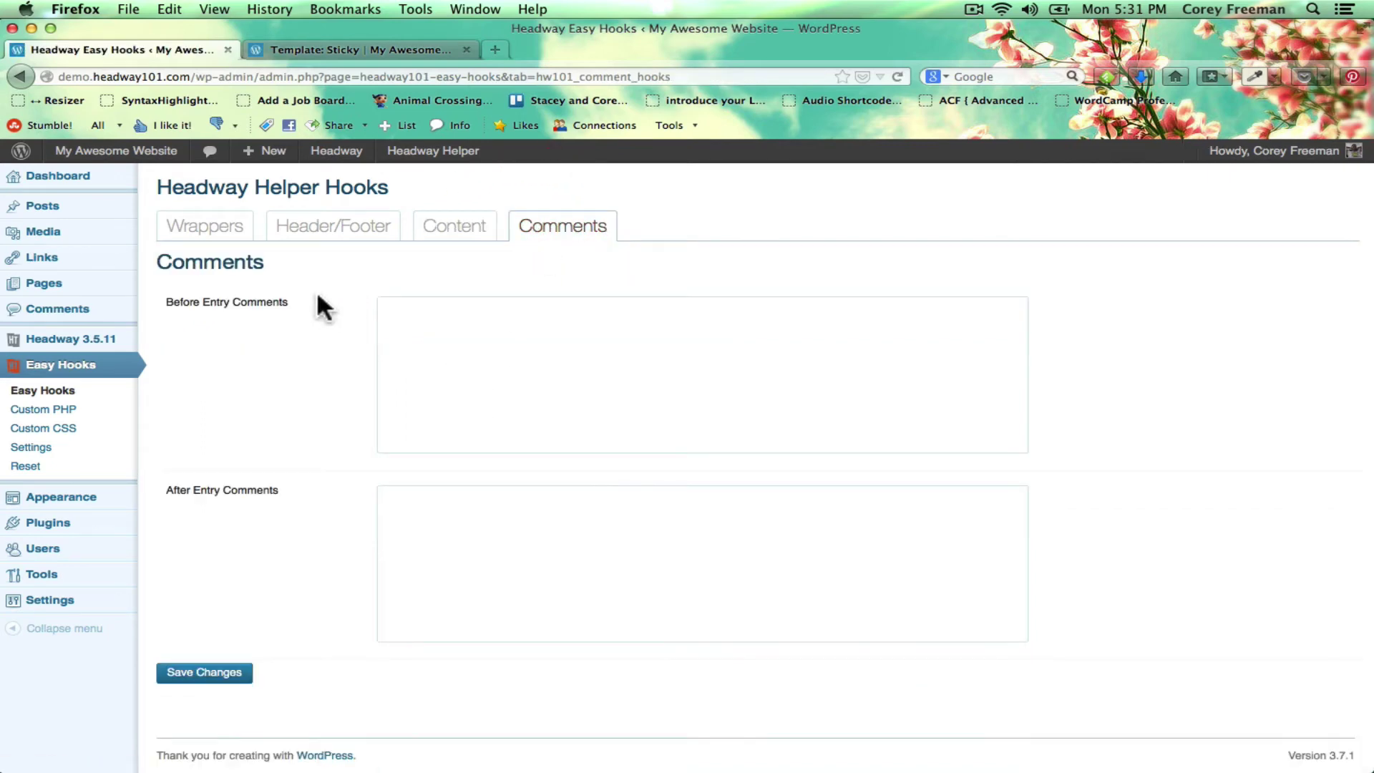
left_click(215, 235)
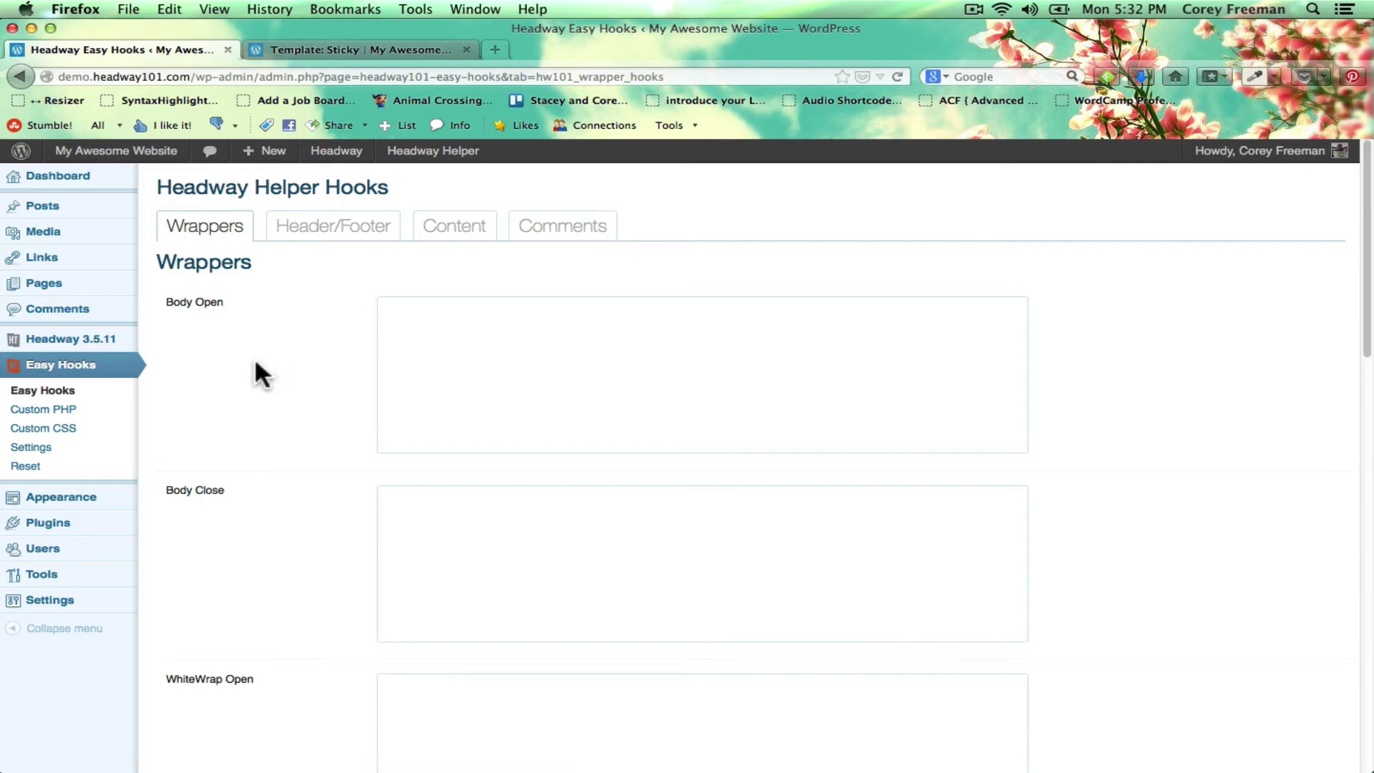
left_click(66, 412)
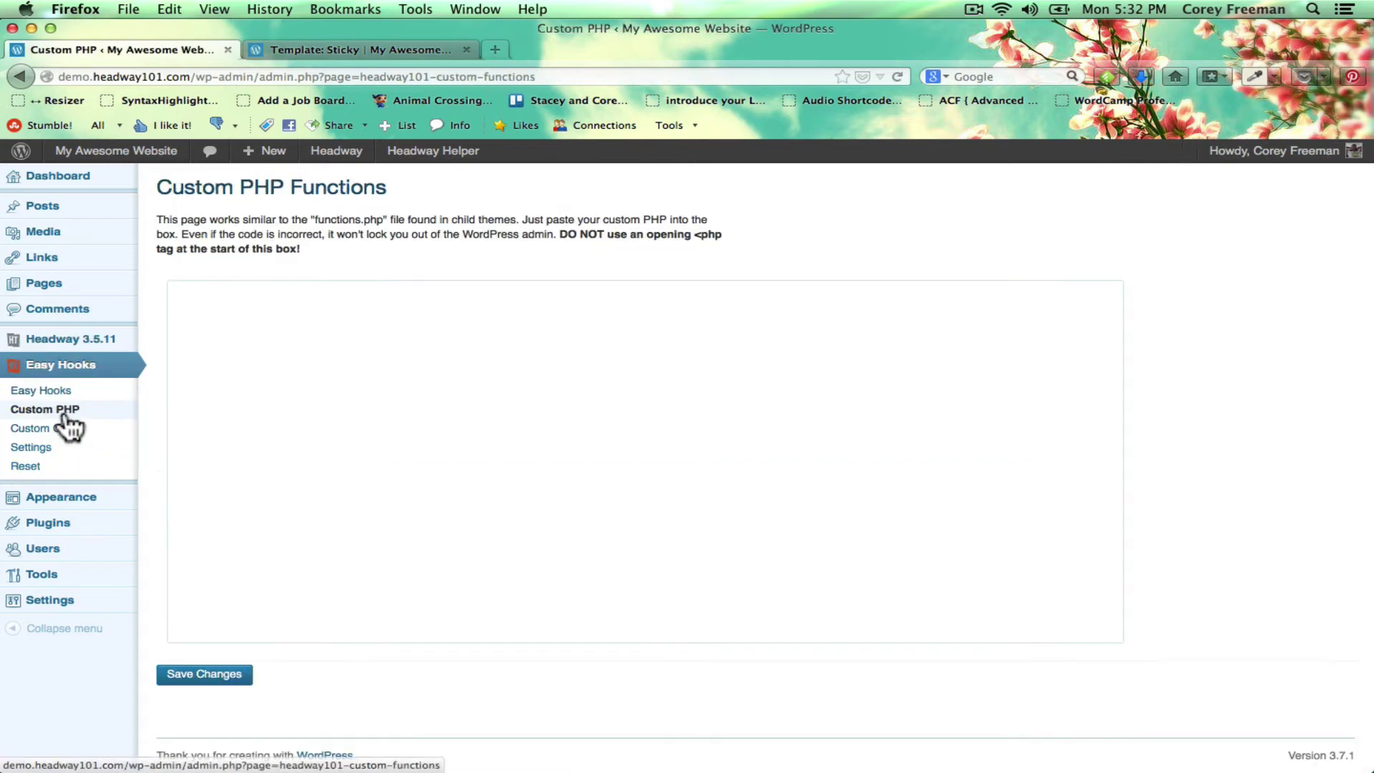
left_click(204, 363)
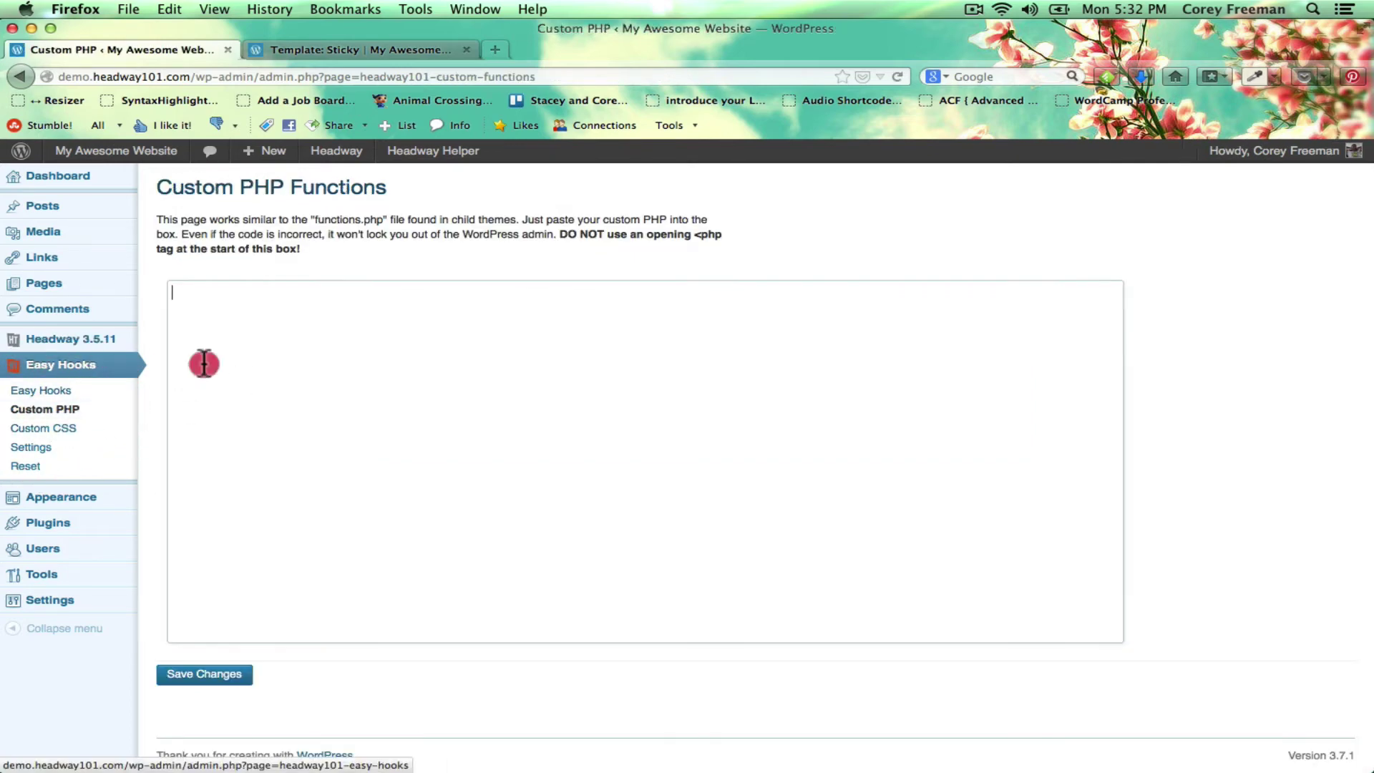
Copy the 'Change the Category Archive Title' snippet from headwayschematic.com Code Snippets, then close that tab
left_click(495, 48)
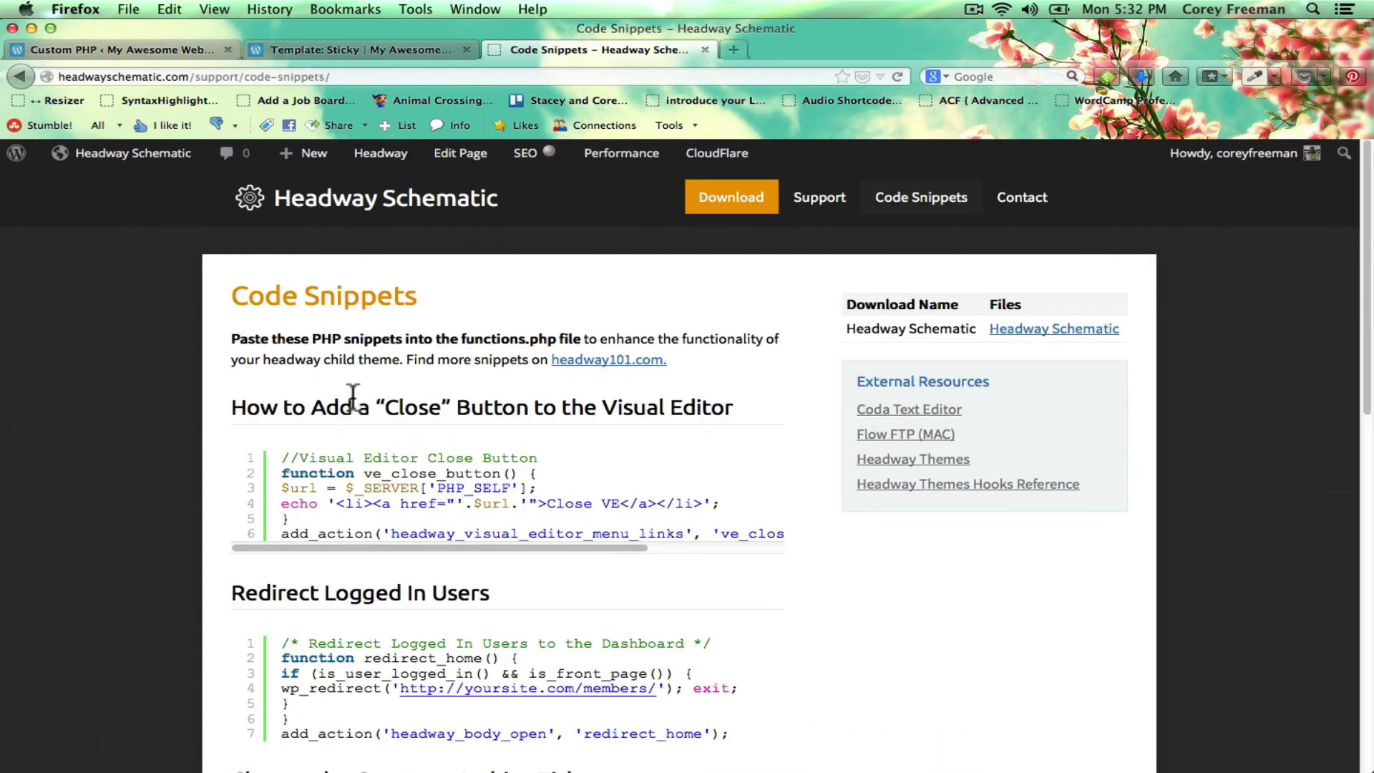
scroll(352, 396, "down", 8)
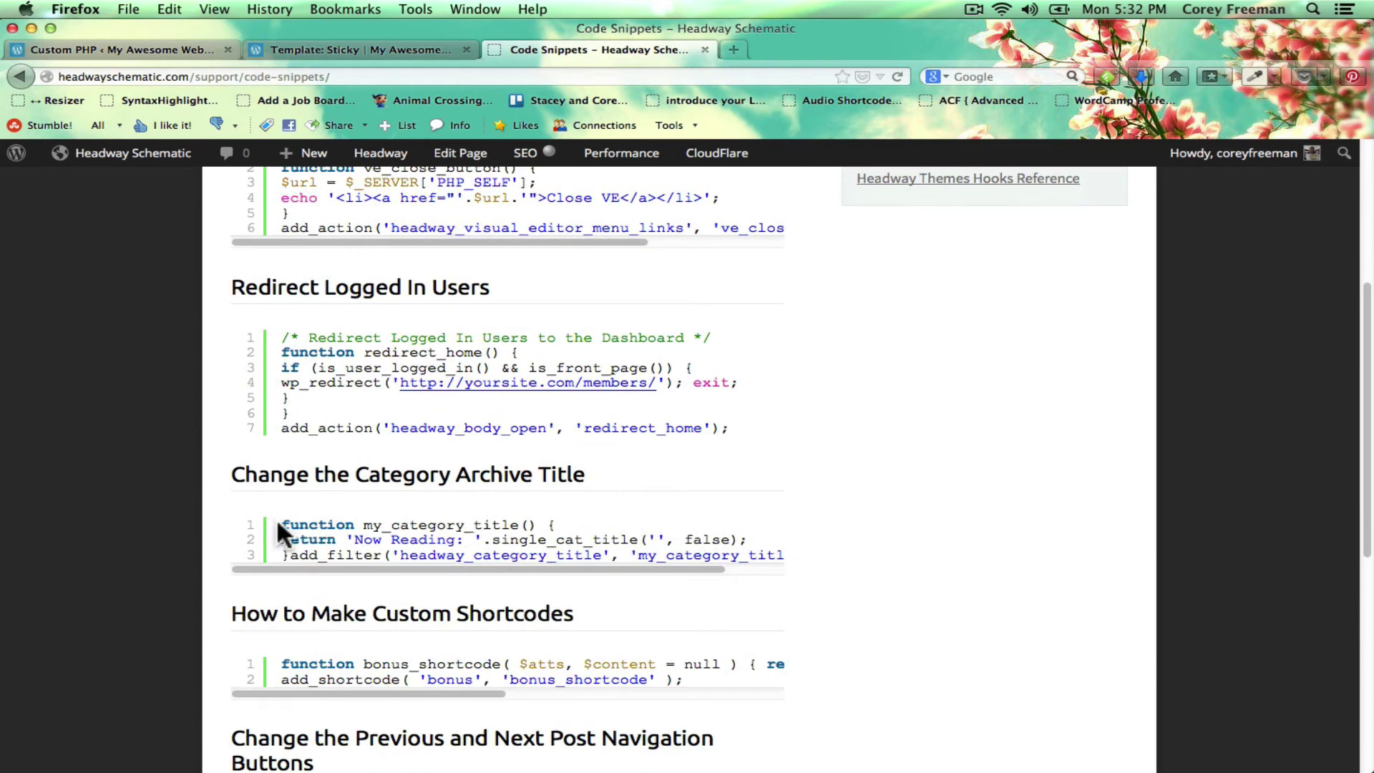
left_click_drag(277, 518, 764, 554)
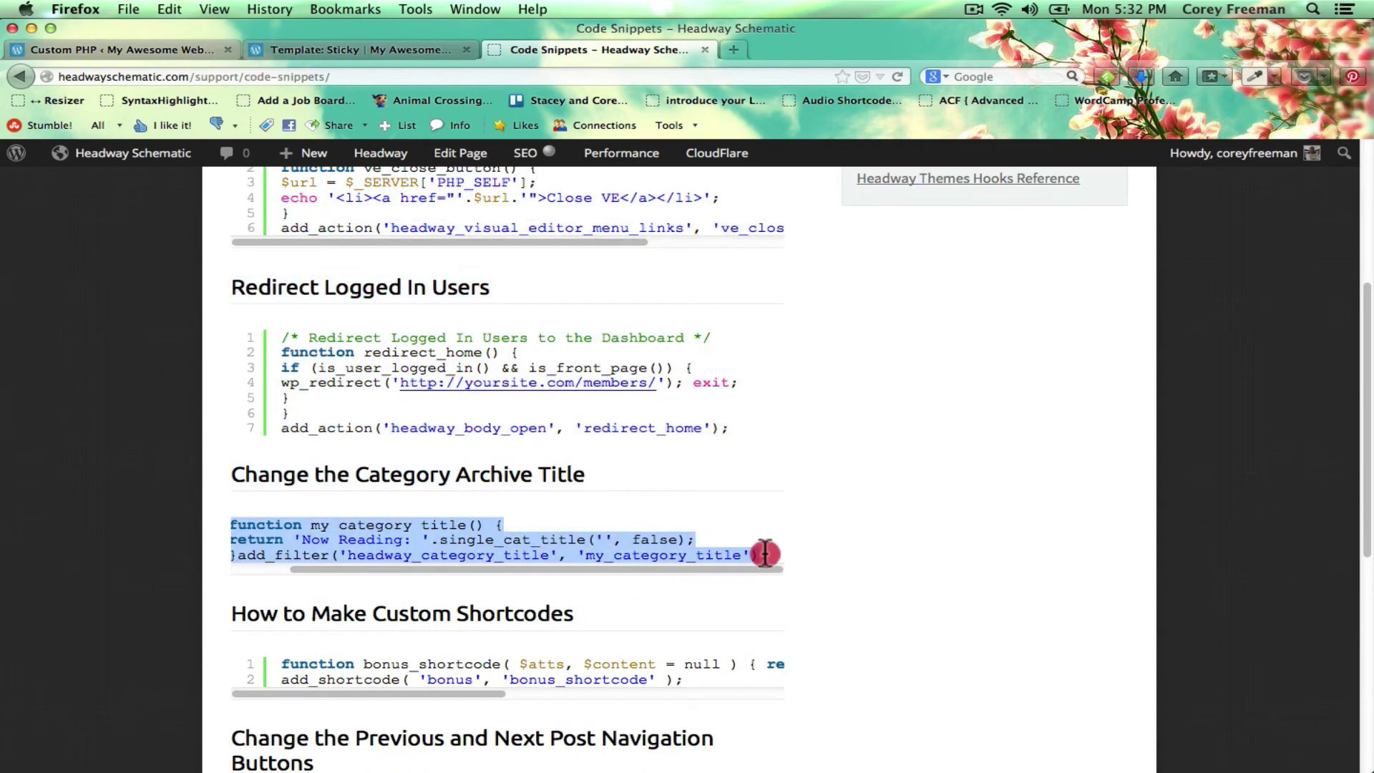
left_click(705, 49)
Paste the category-title snippet into Custom PHP, then check the Uncategorized archive's current heading
left_click(270, 371)
type("function my_category_title() { return 'Now Reading: '.single_cat_title('', false); }add_filter('headway_category_title', 'my_category_title');")
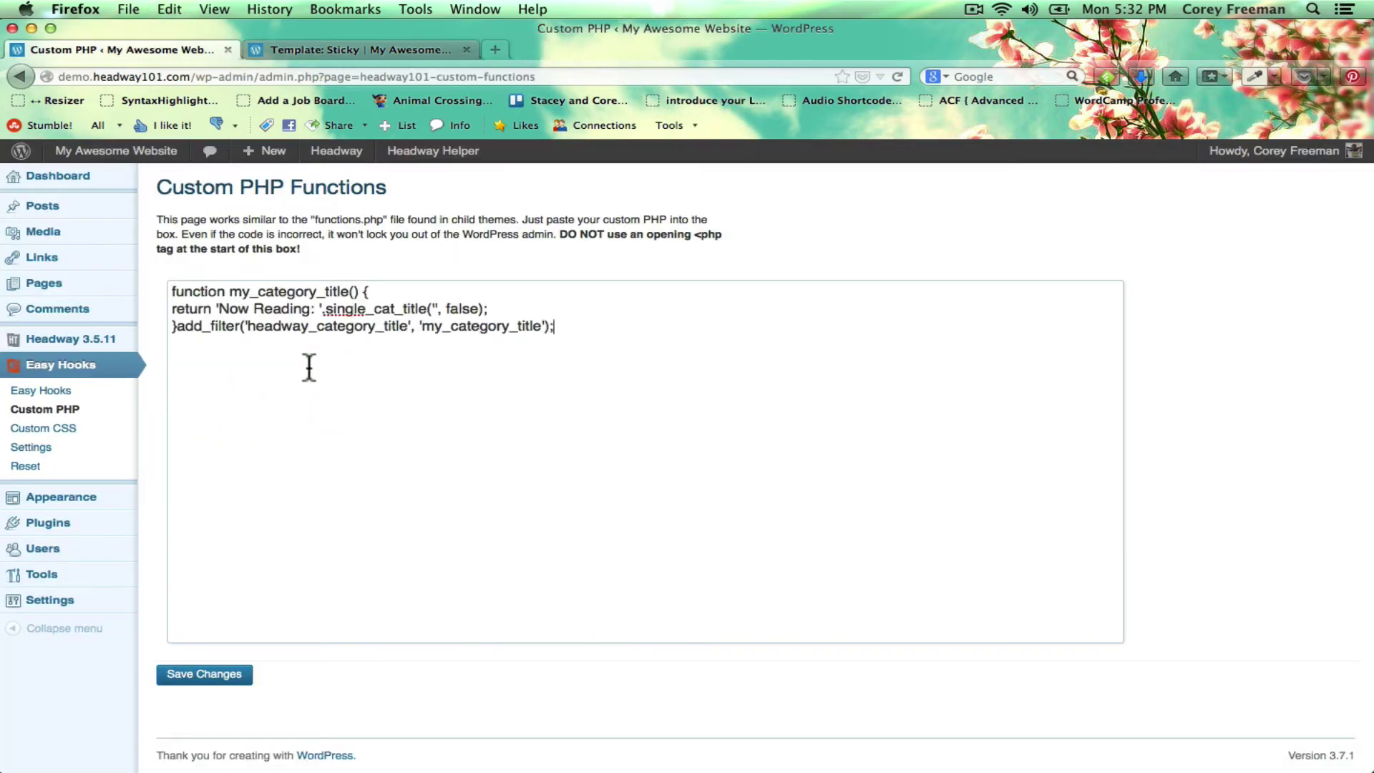
left_click(346, 51)
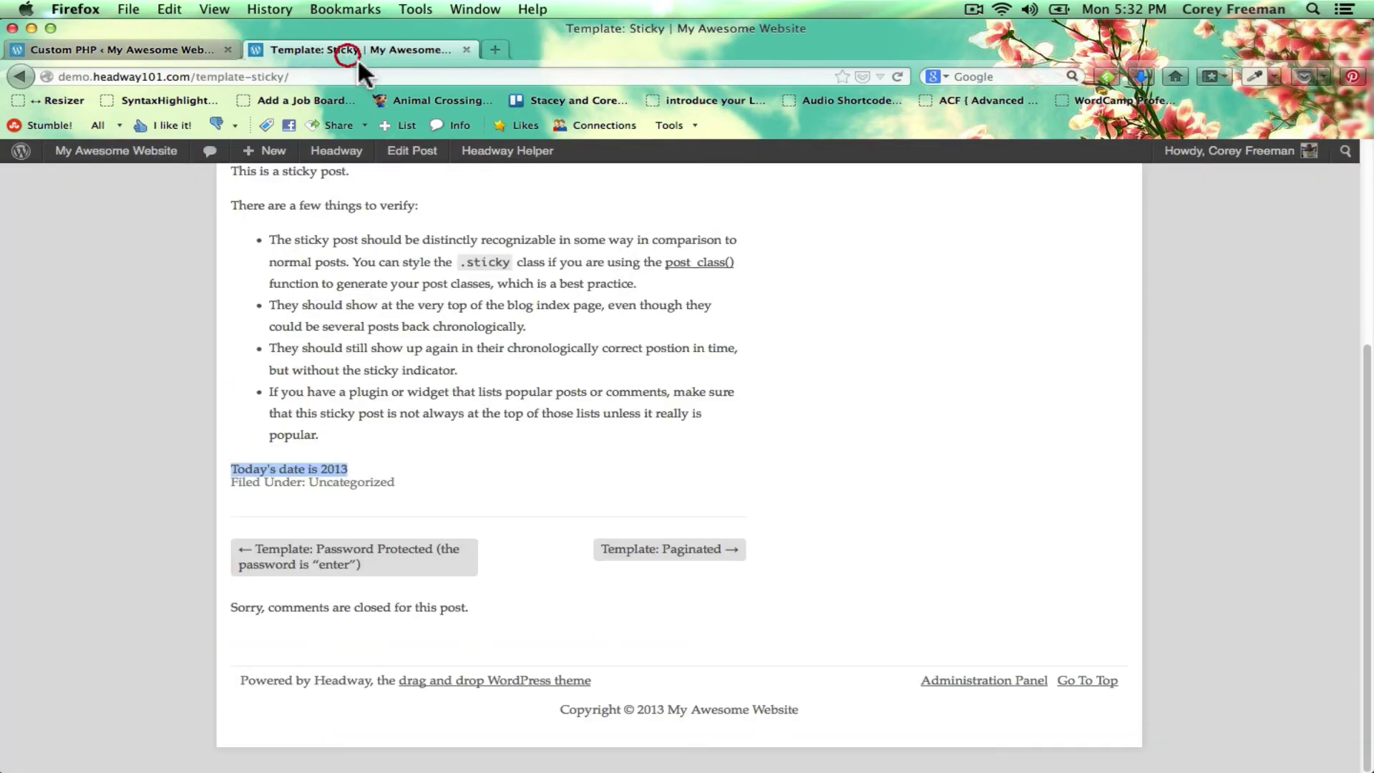
scroll(408, 460, "up", 5)
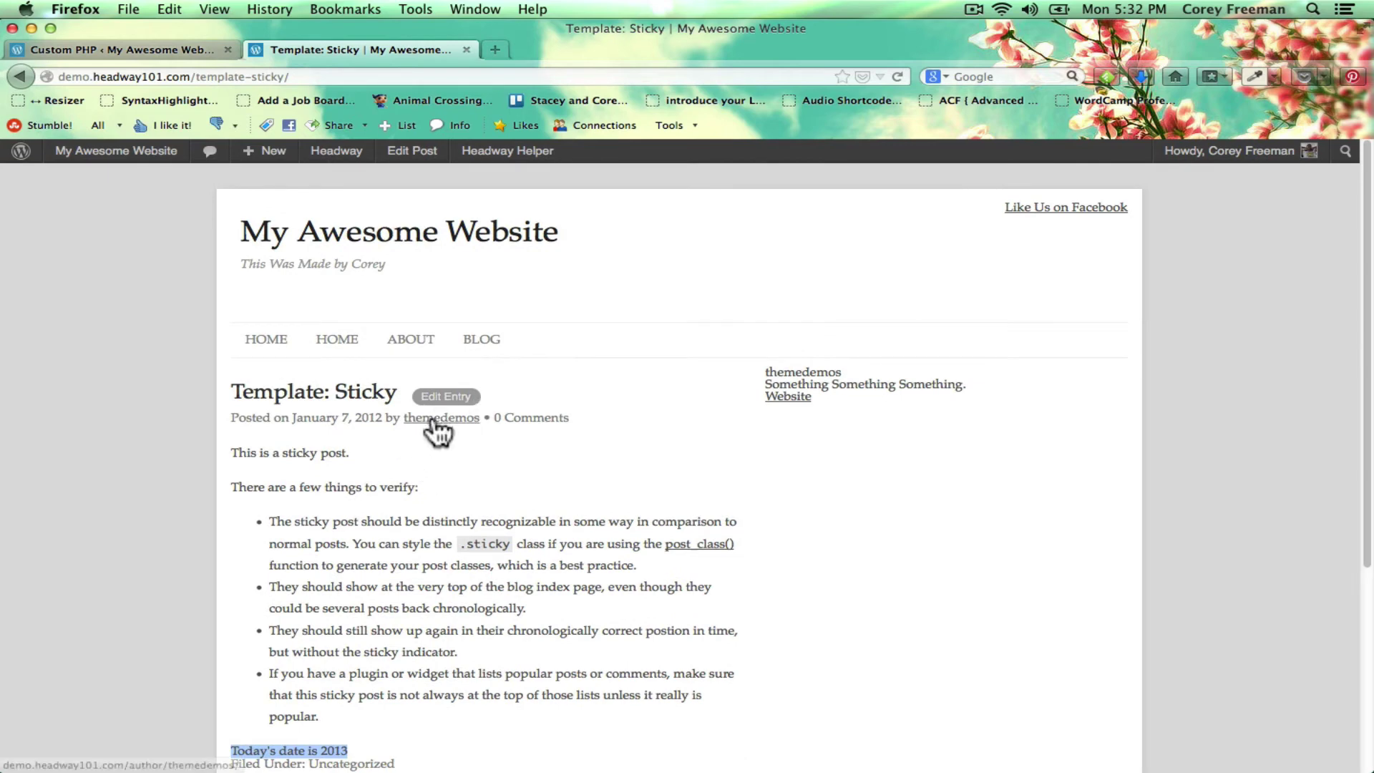
scroll(343, 525, "down", 5)
left_click(346, 533)
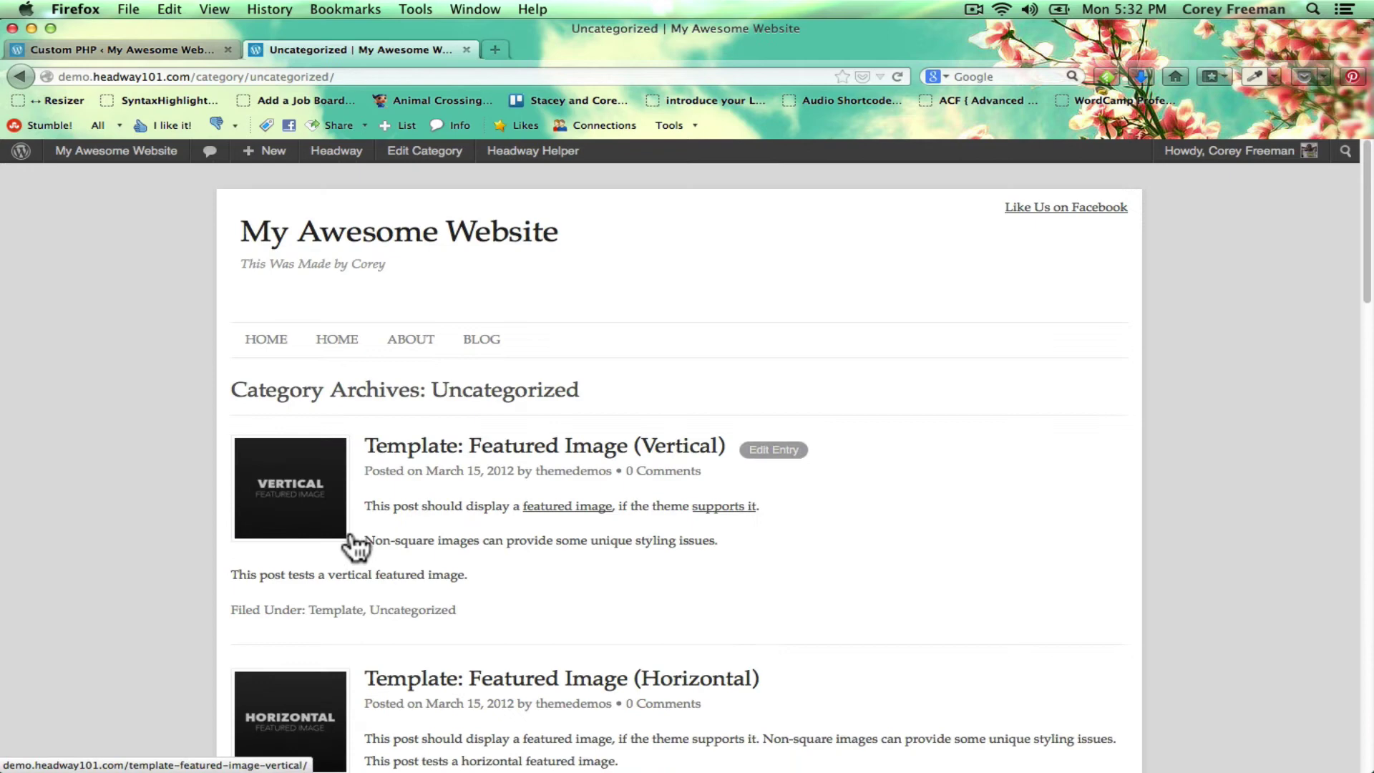
triple_click(447, 393)
left_click(174, 349)
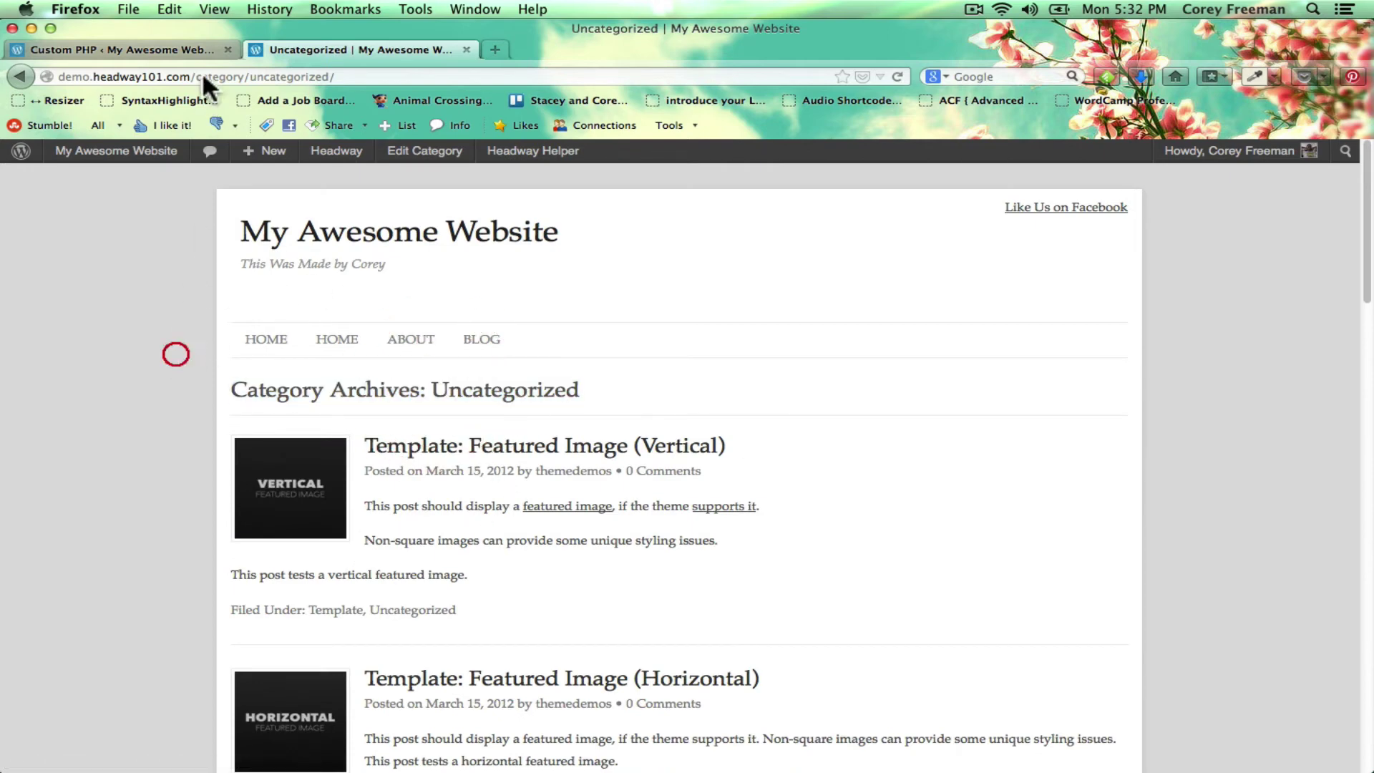
left_click(197, 45)
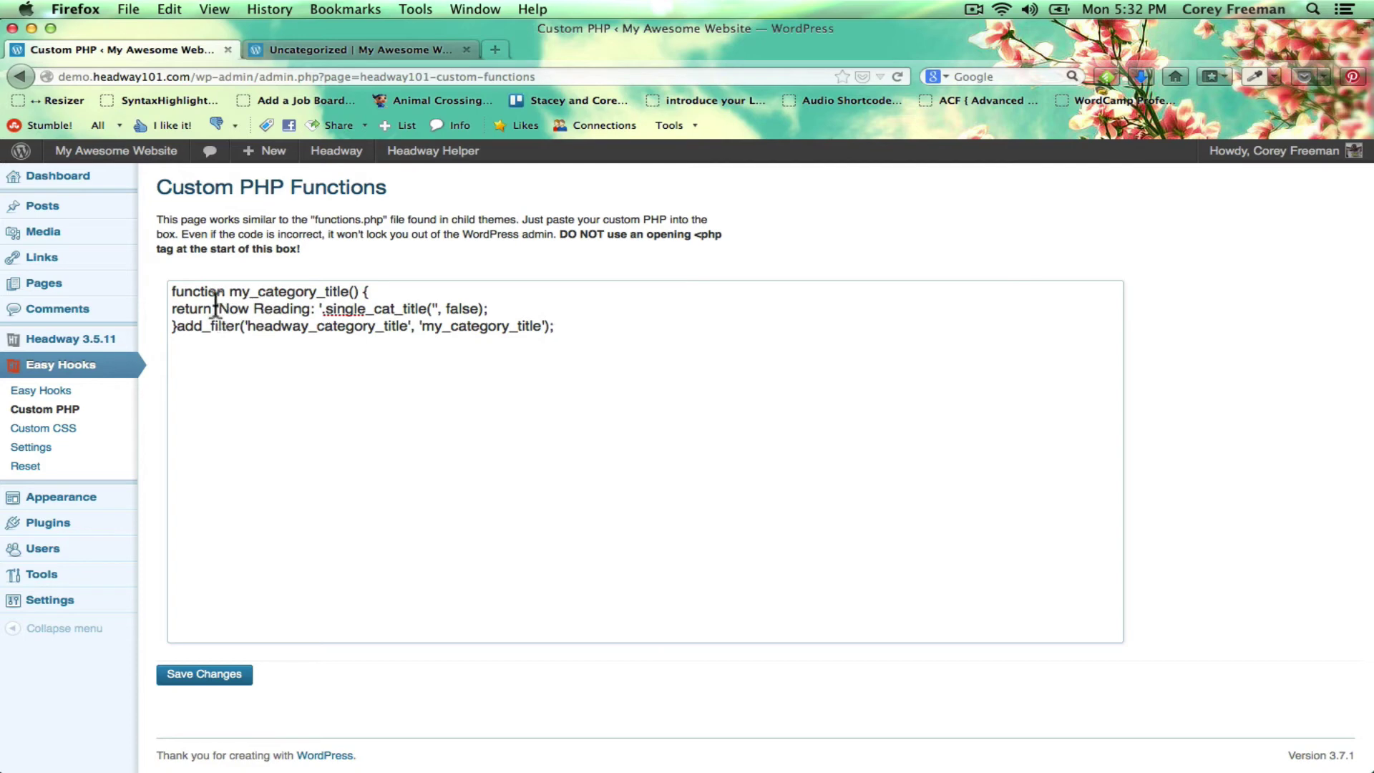
Move add_filter onto its own line, add a trailing blank line, and save the Custom PHP
left_click(175, 327)
key("Return")
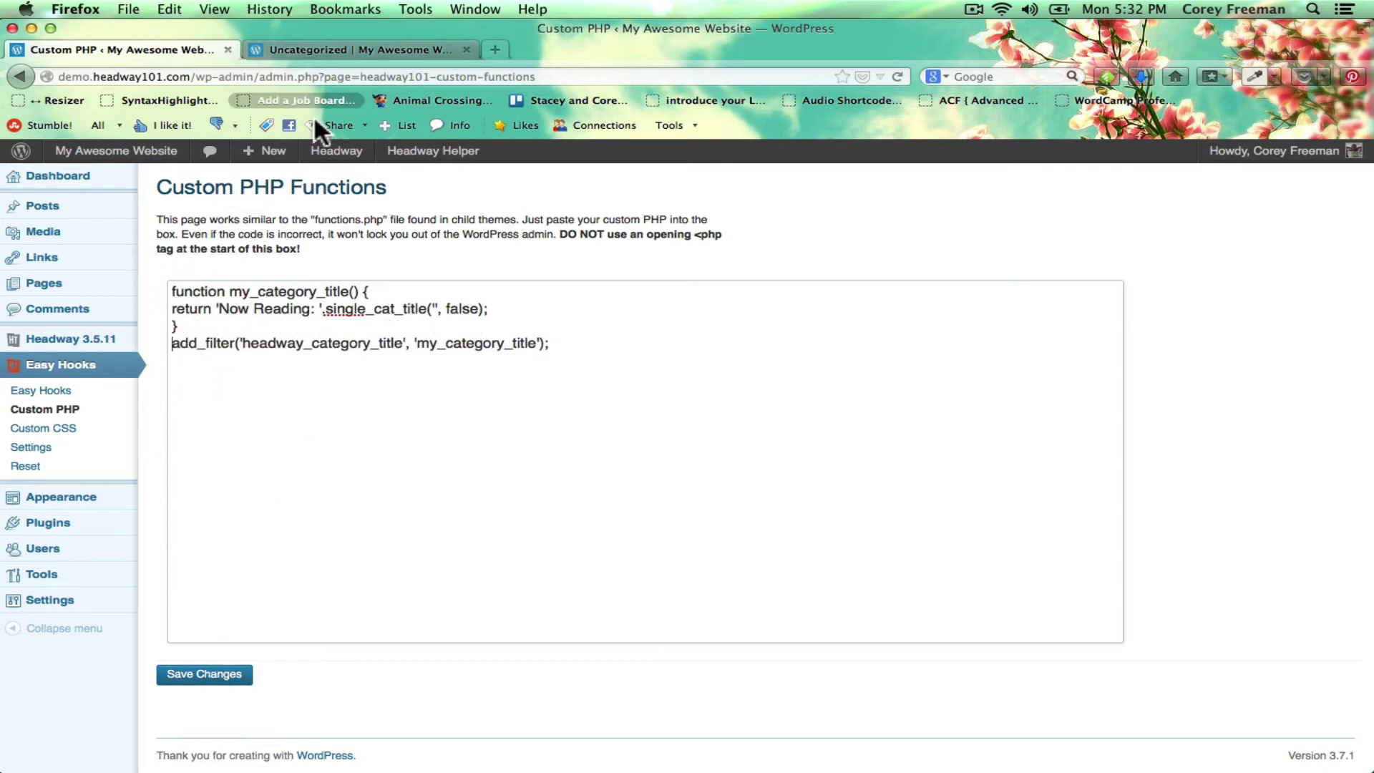
left_click(171, 294)
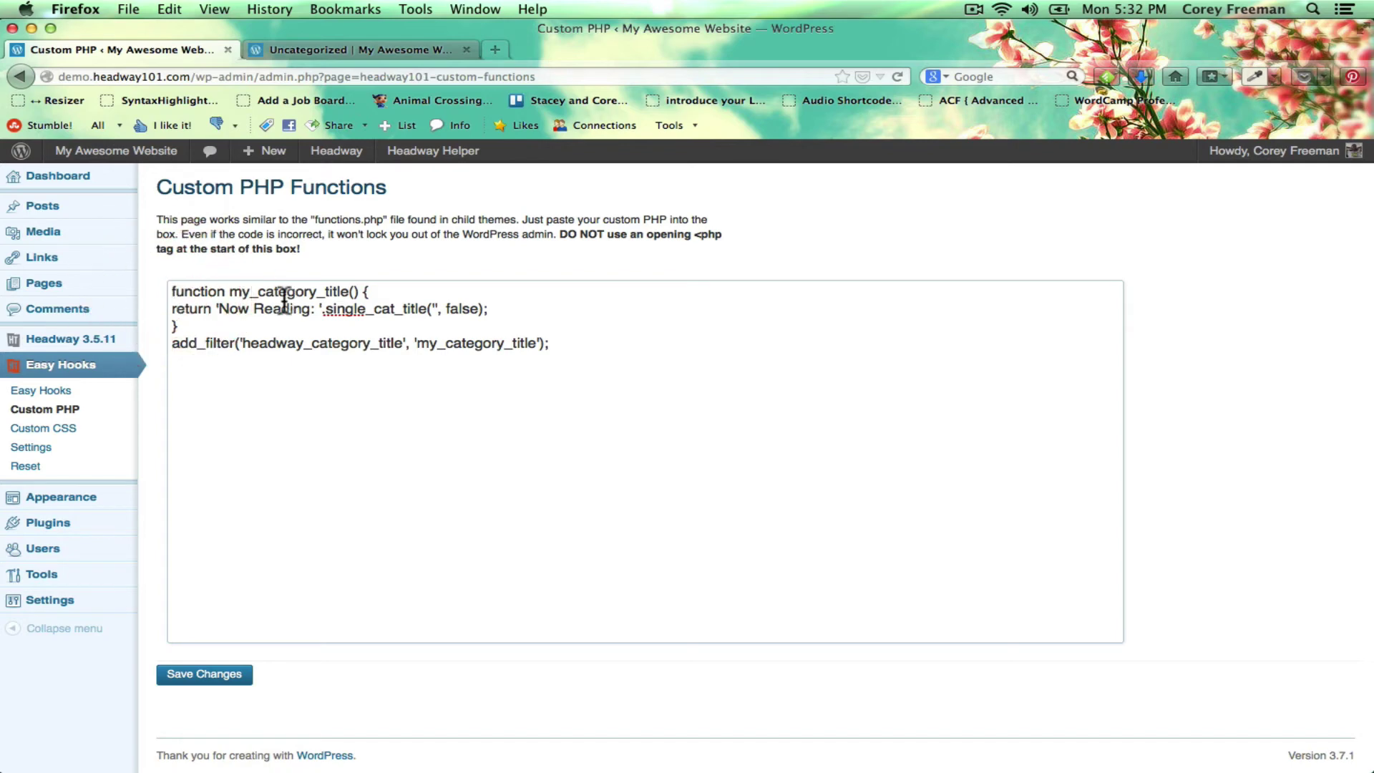
triple_click(215, 287)
left_click(214, 286)
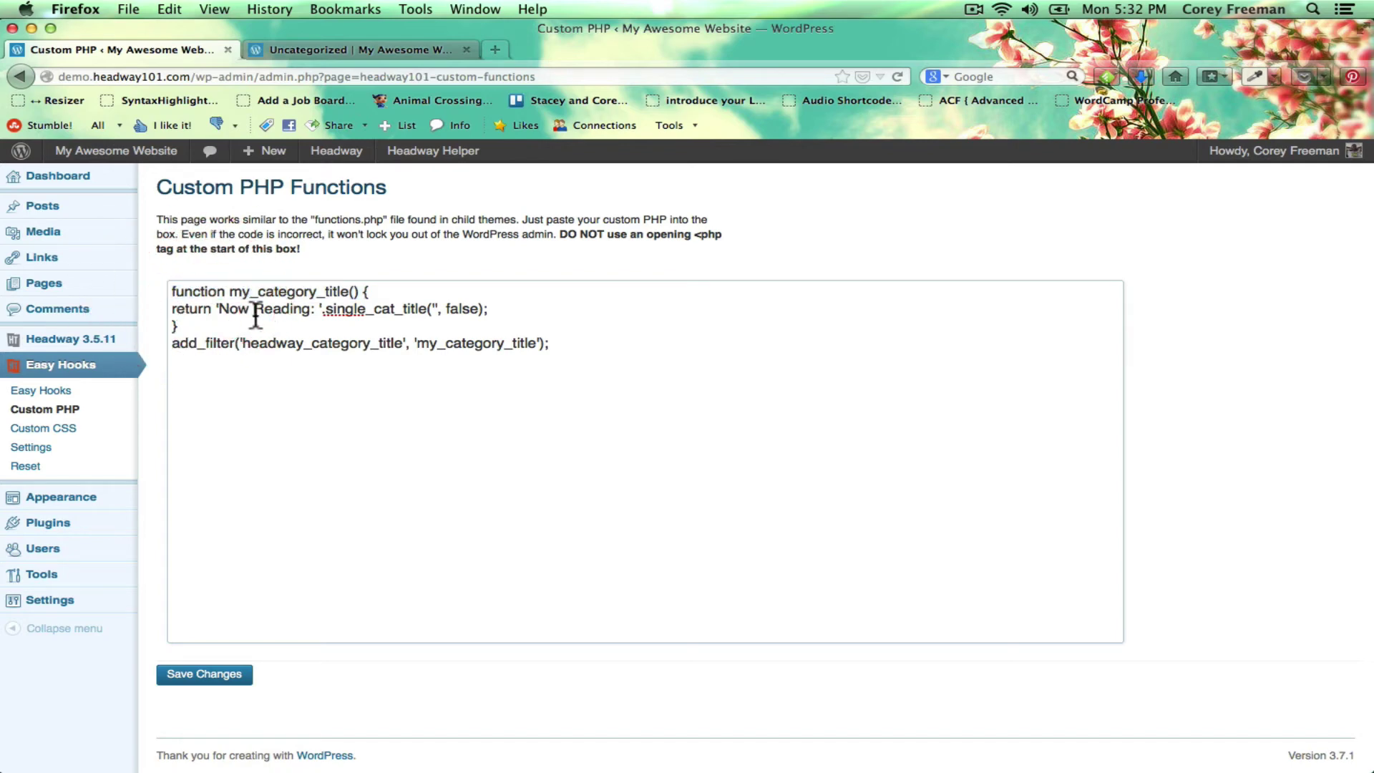
left_click(580, 351)
key("Return")
left_click(237, 675)
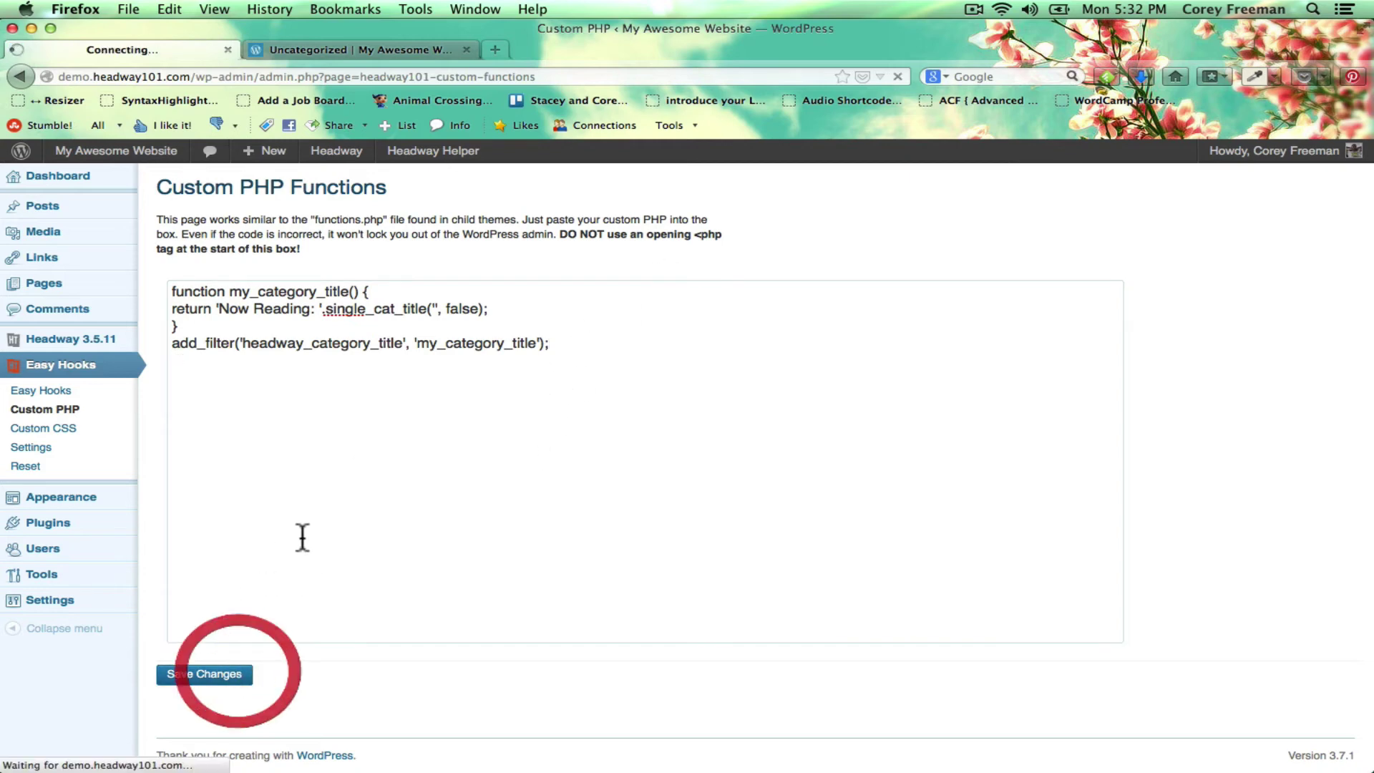
left_click(330, 49)
Reload the archive to confirm the 'Now Reading: Uncategorized' heading, then view the About and home pages
left_click(896, 71)
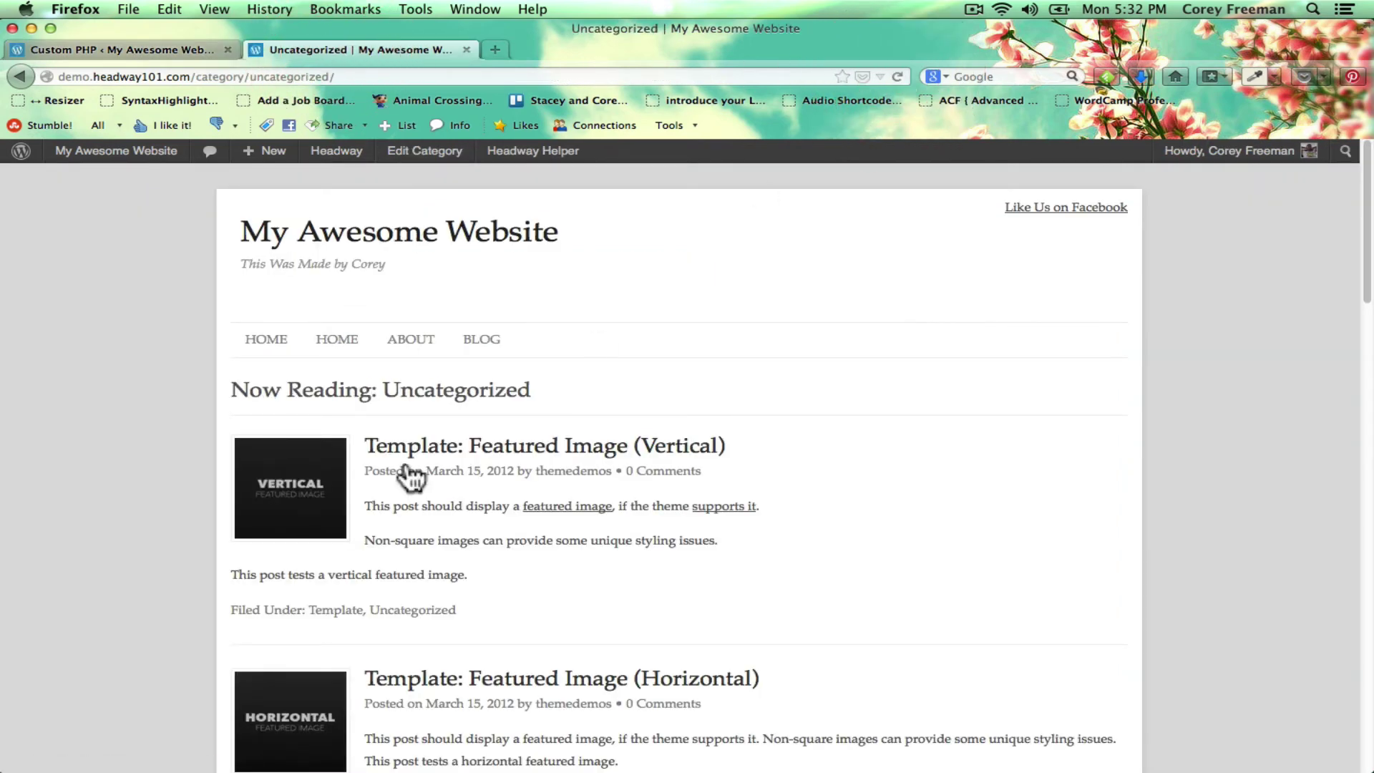
triple_click(347, 387)
left_click(508, 387)
scroll(517, 593, "down", 20)
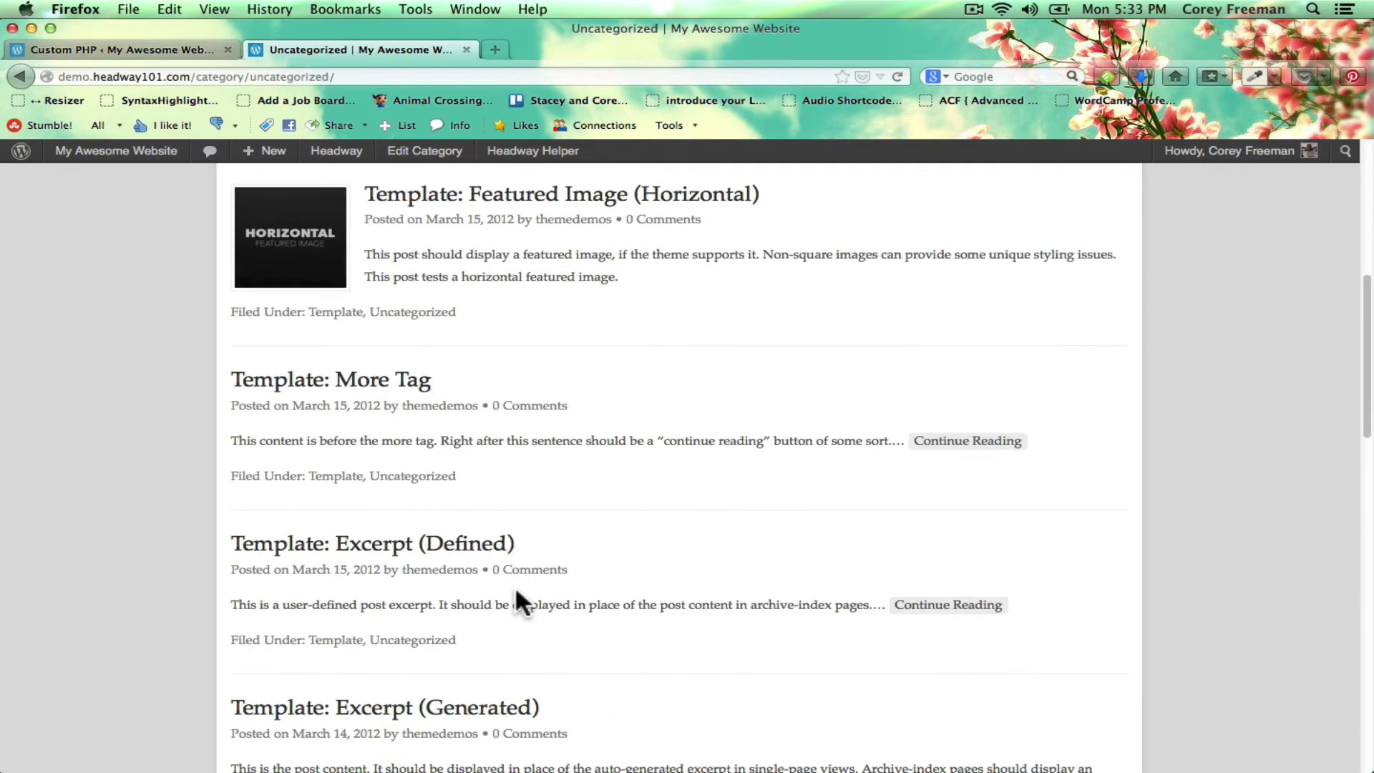
scroll(514, 585, "up", 20)
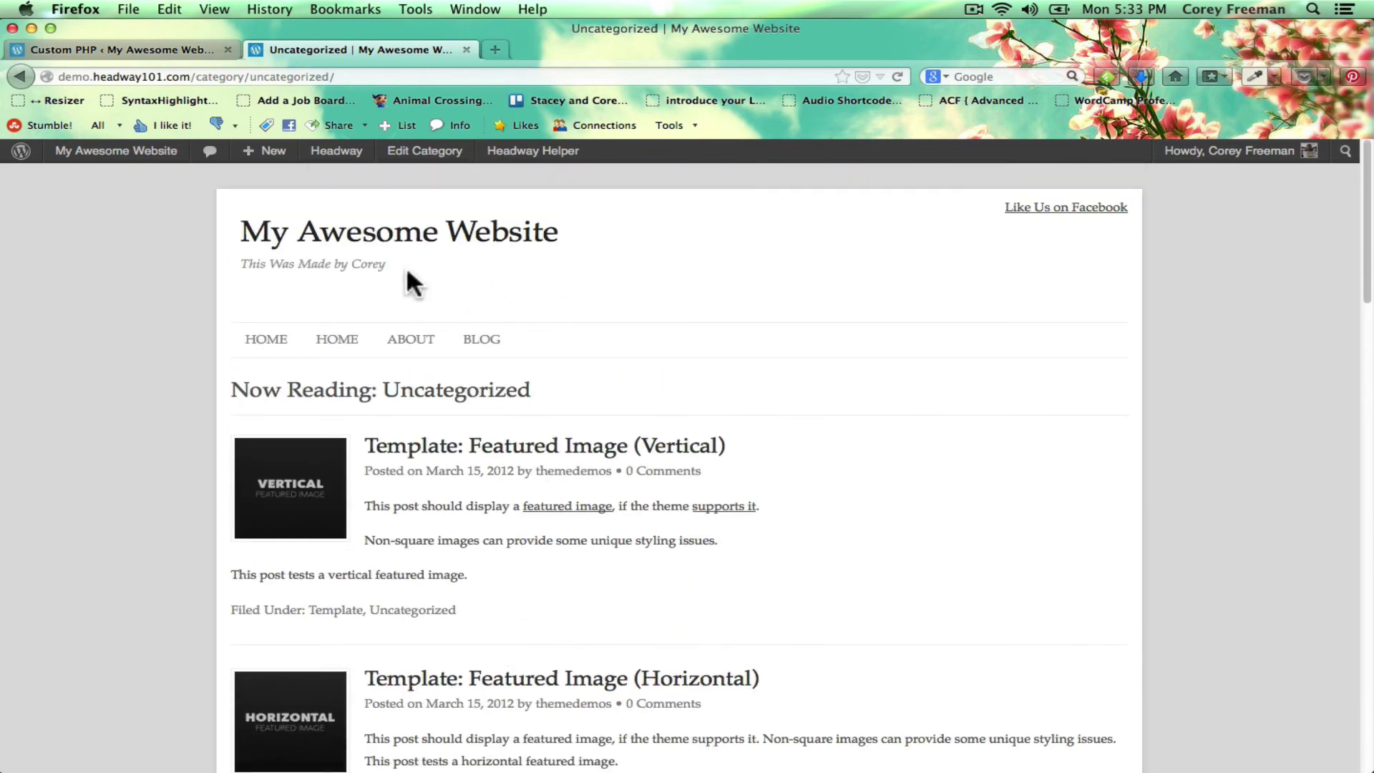
left_click(404, 342)
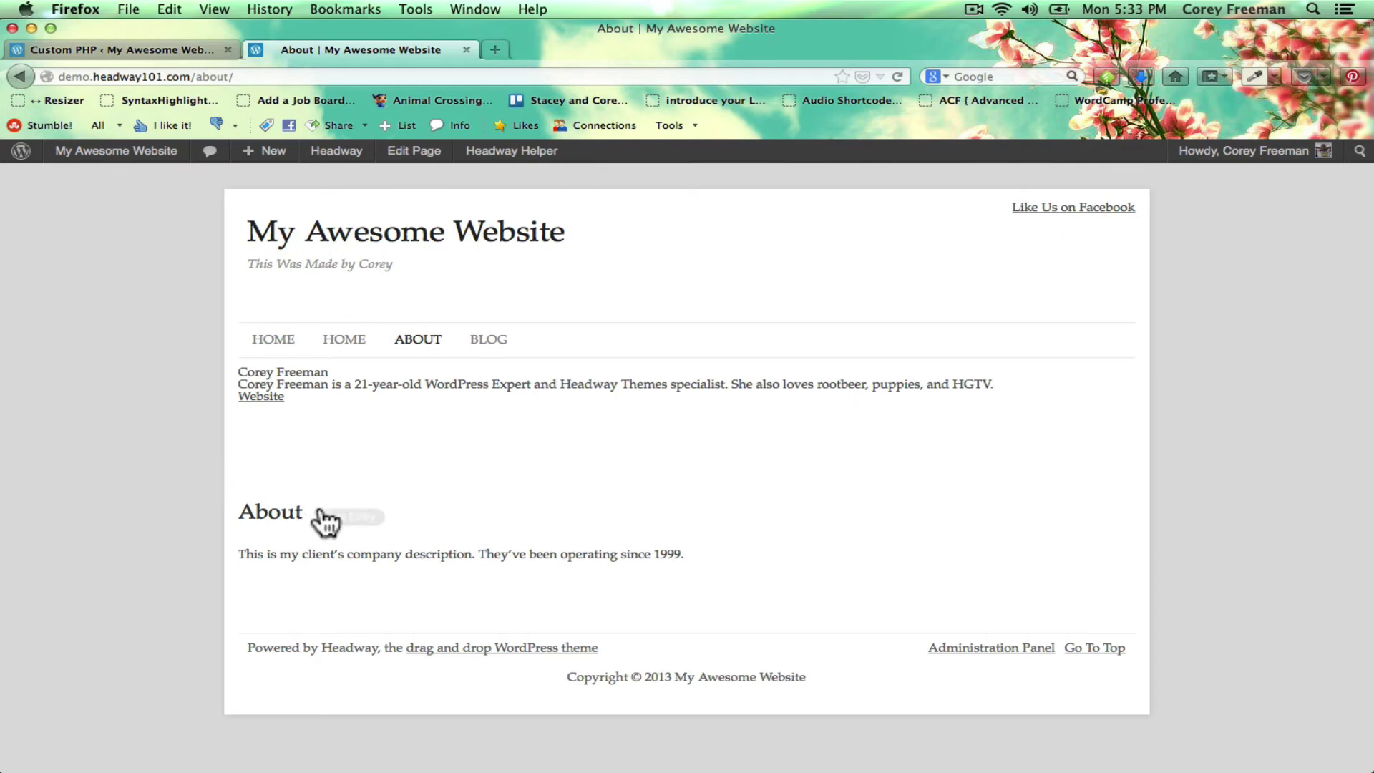
left_click(470, 240)
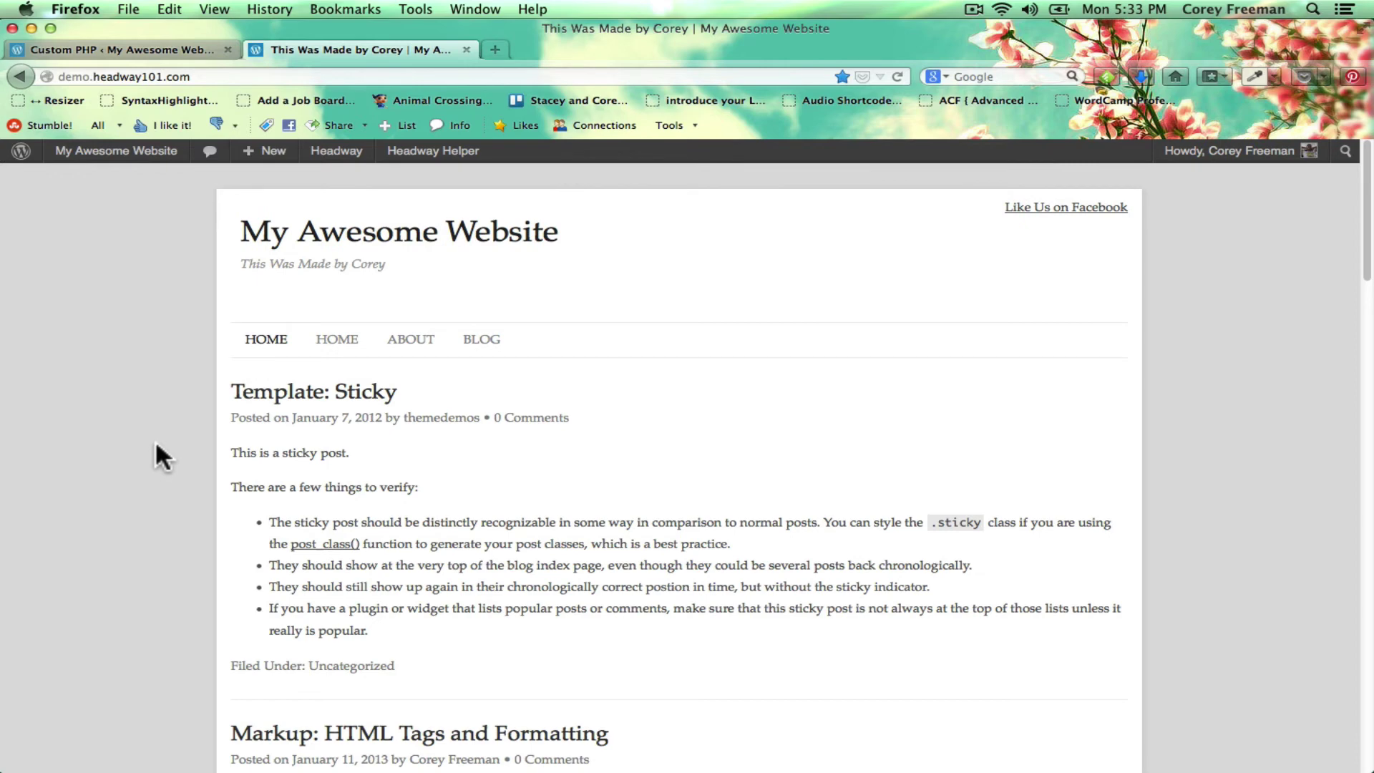
scroll(156, 439, "down", 6)
Turn on 'Disable Admin Bar Menu' for Headway Themes in Headway Helper settings and save
left_click(166, 46)
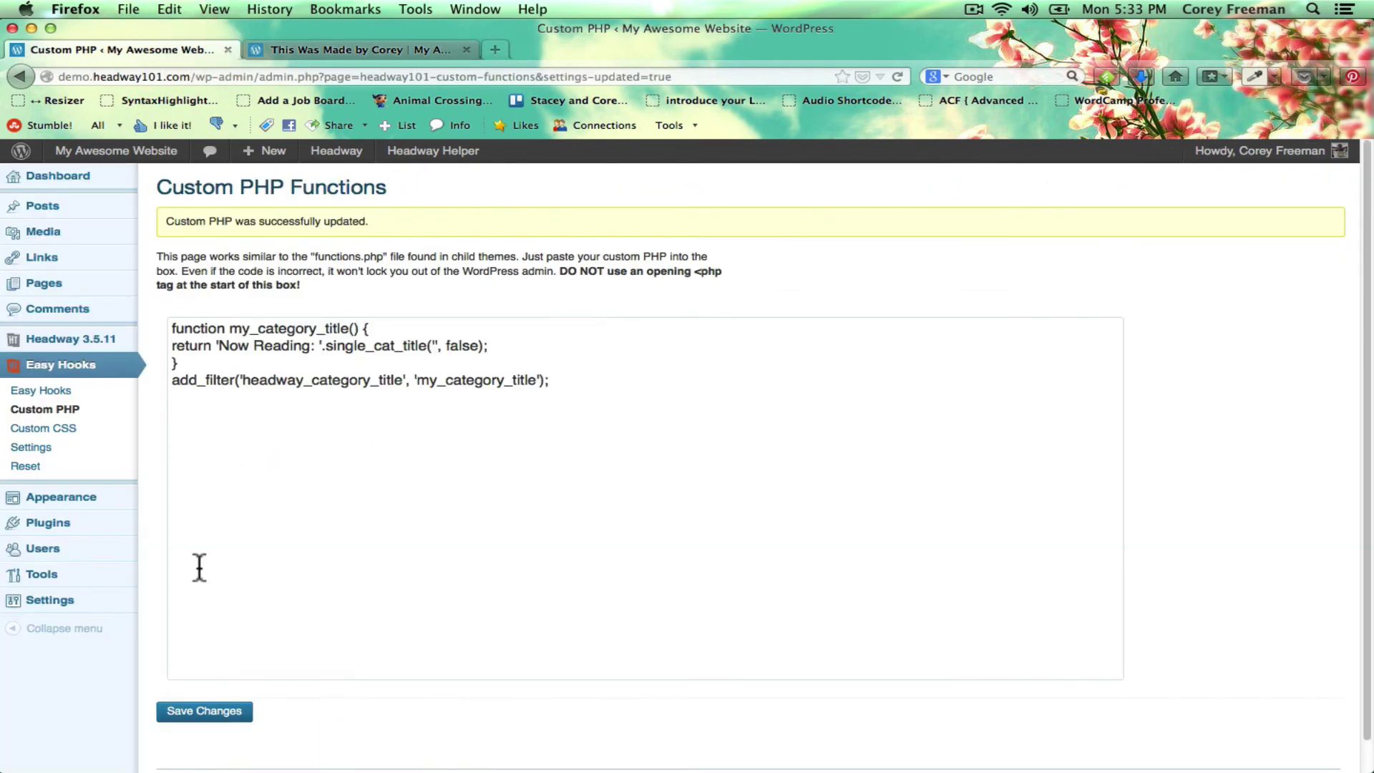
left_click(96, 453)
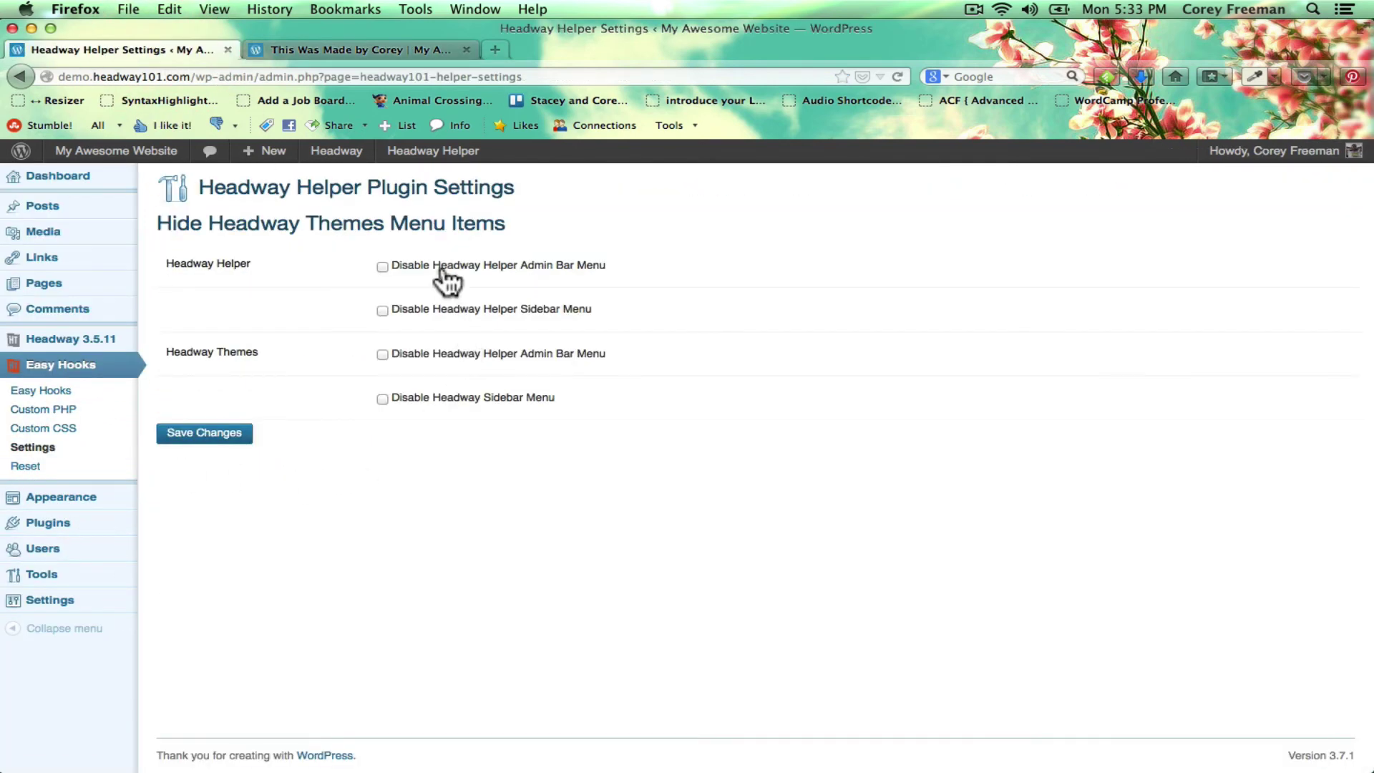
left_click(440, 267)
left_click(383, 354)
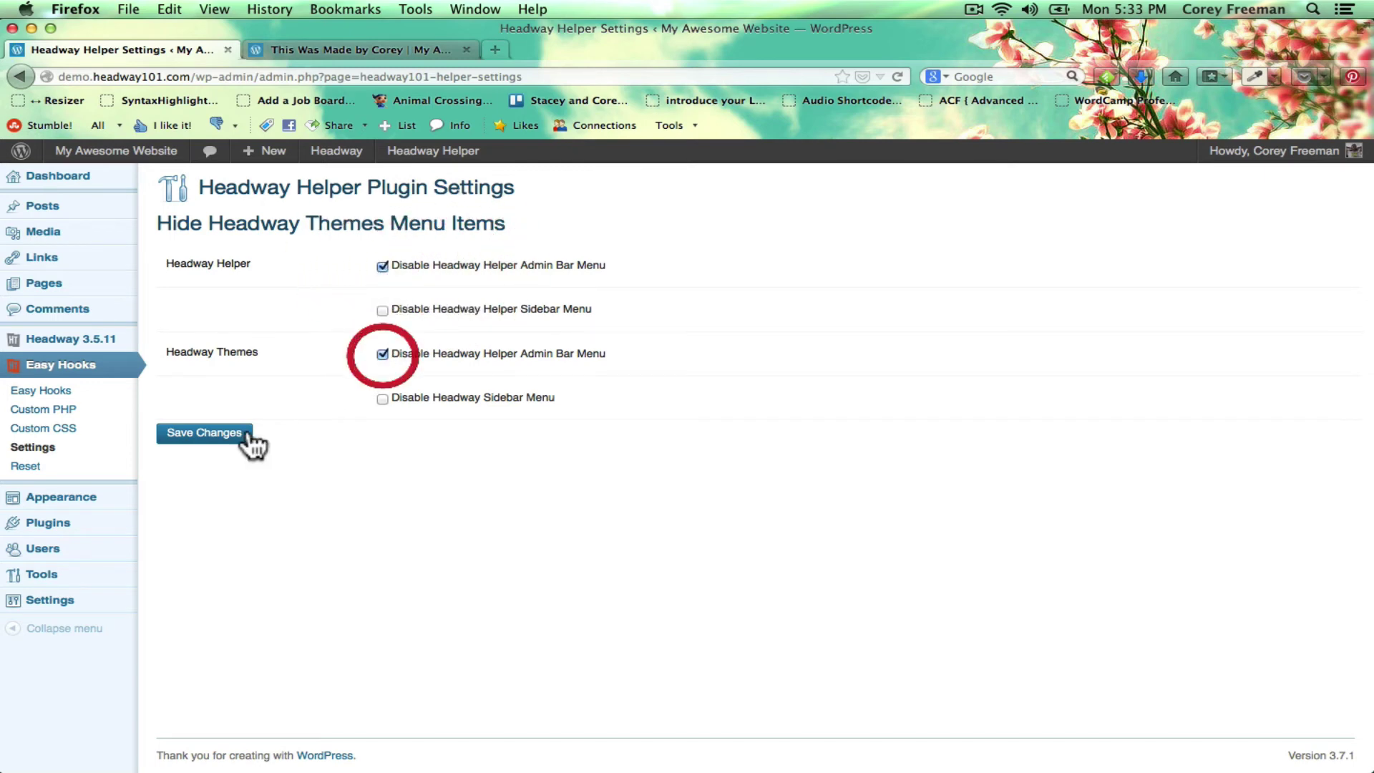
left_click(244, 435)
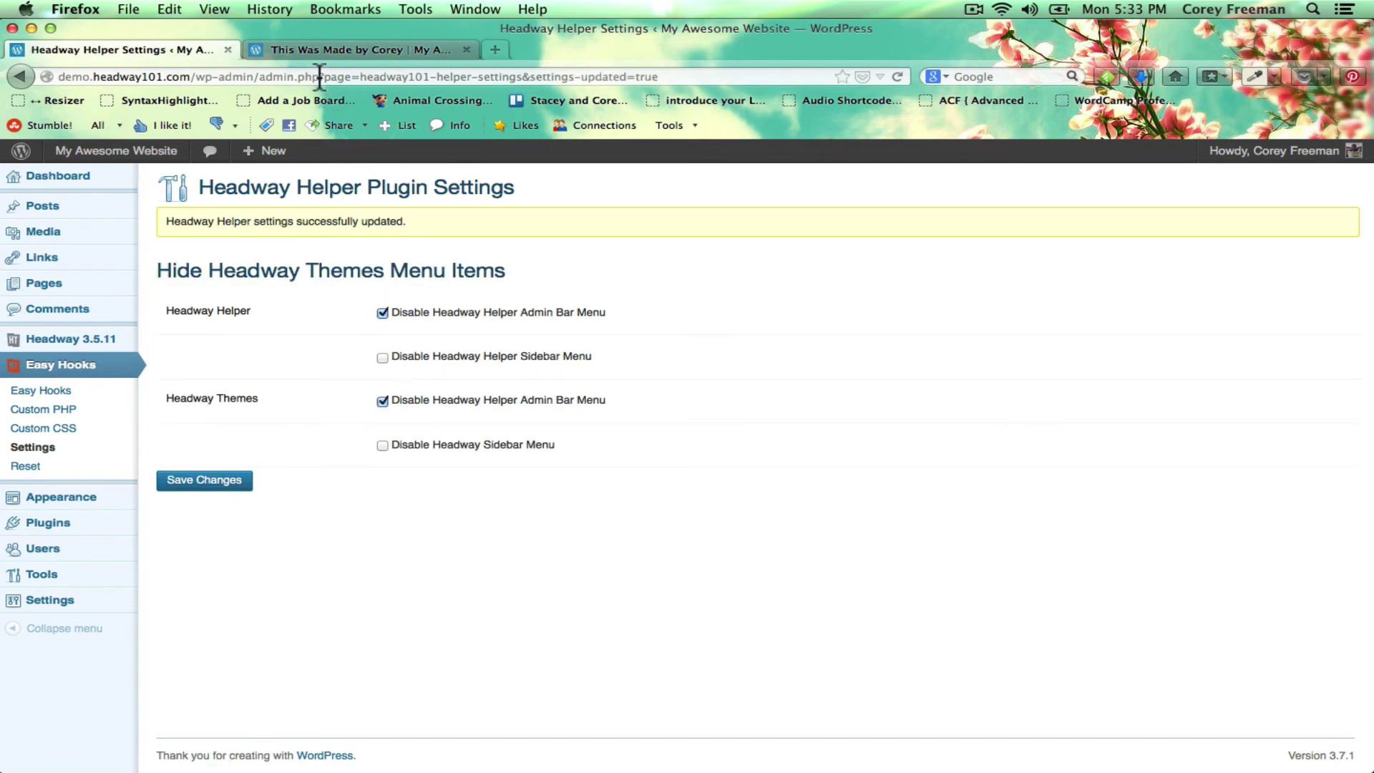
Reload the front page to confirm both Headway admin bar menus are gone
left_click(336, 48)
mouse_move(337, 152)
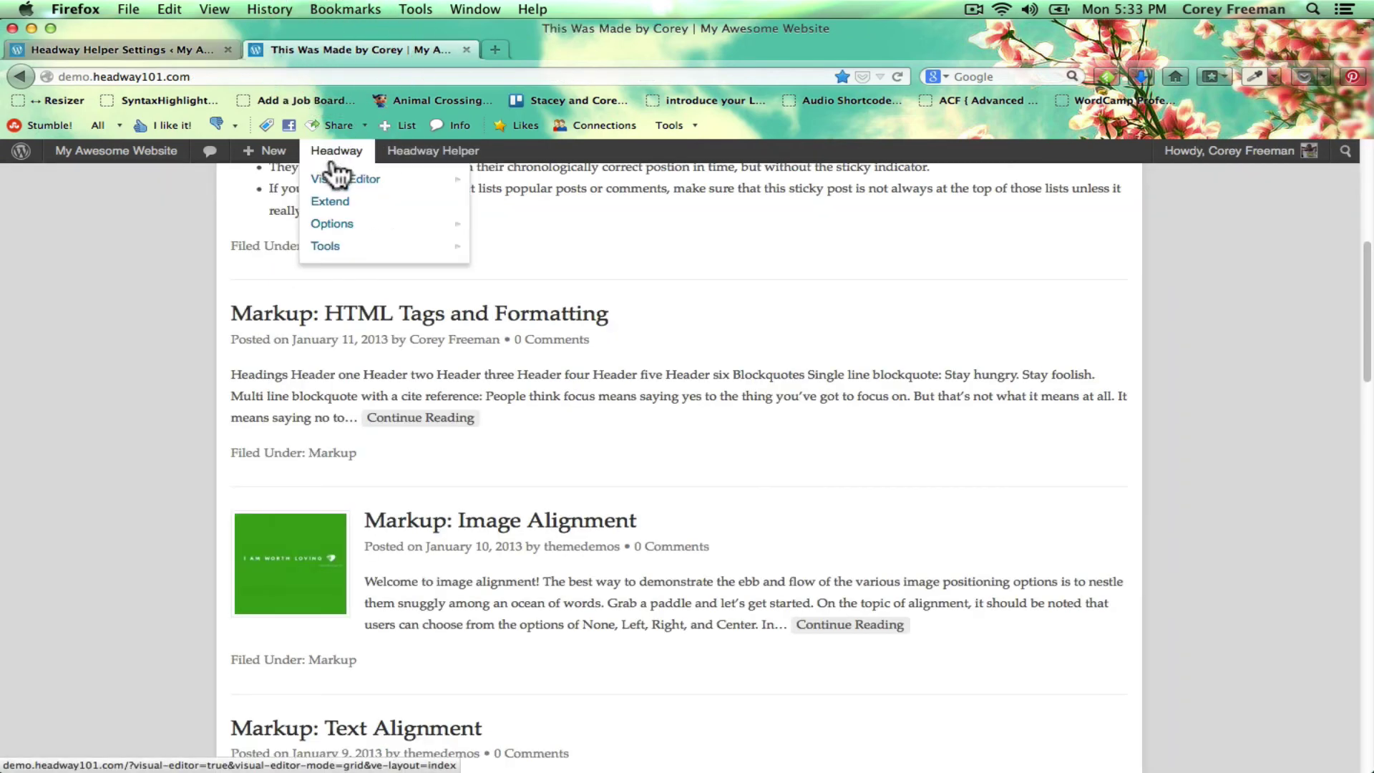
mouse_move(379, 174)
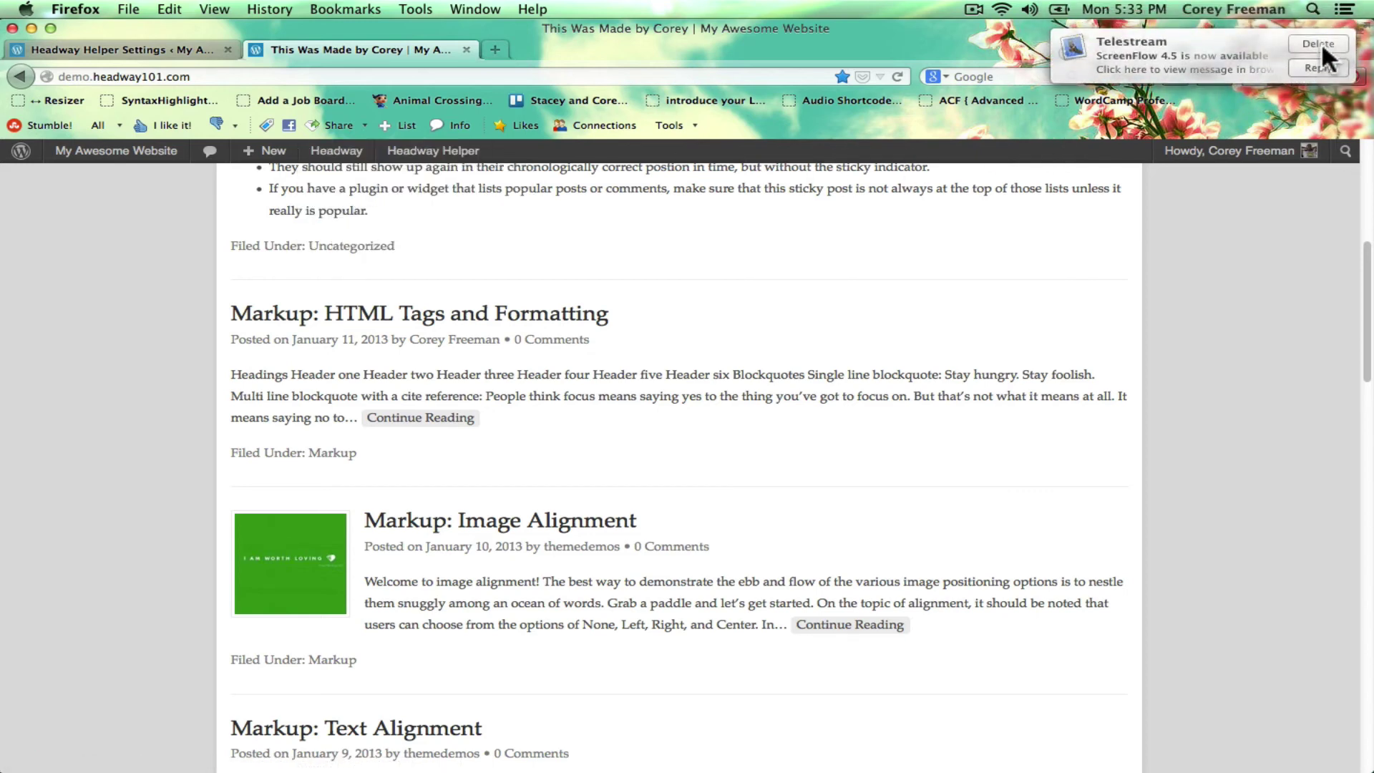
left_click(1320, 43)
left_click(896, 67)
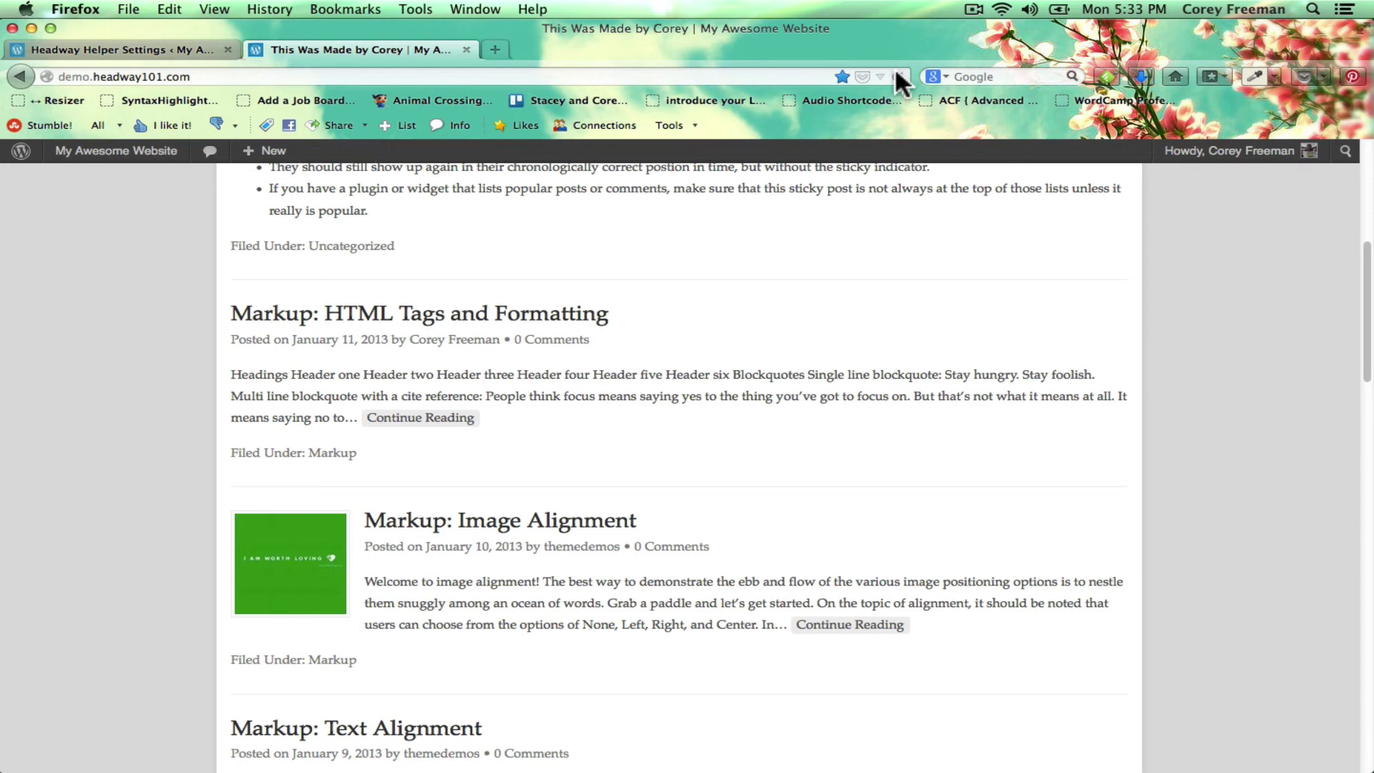
scroll(380, 204, "up", 6)
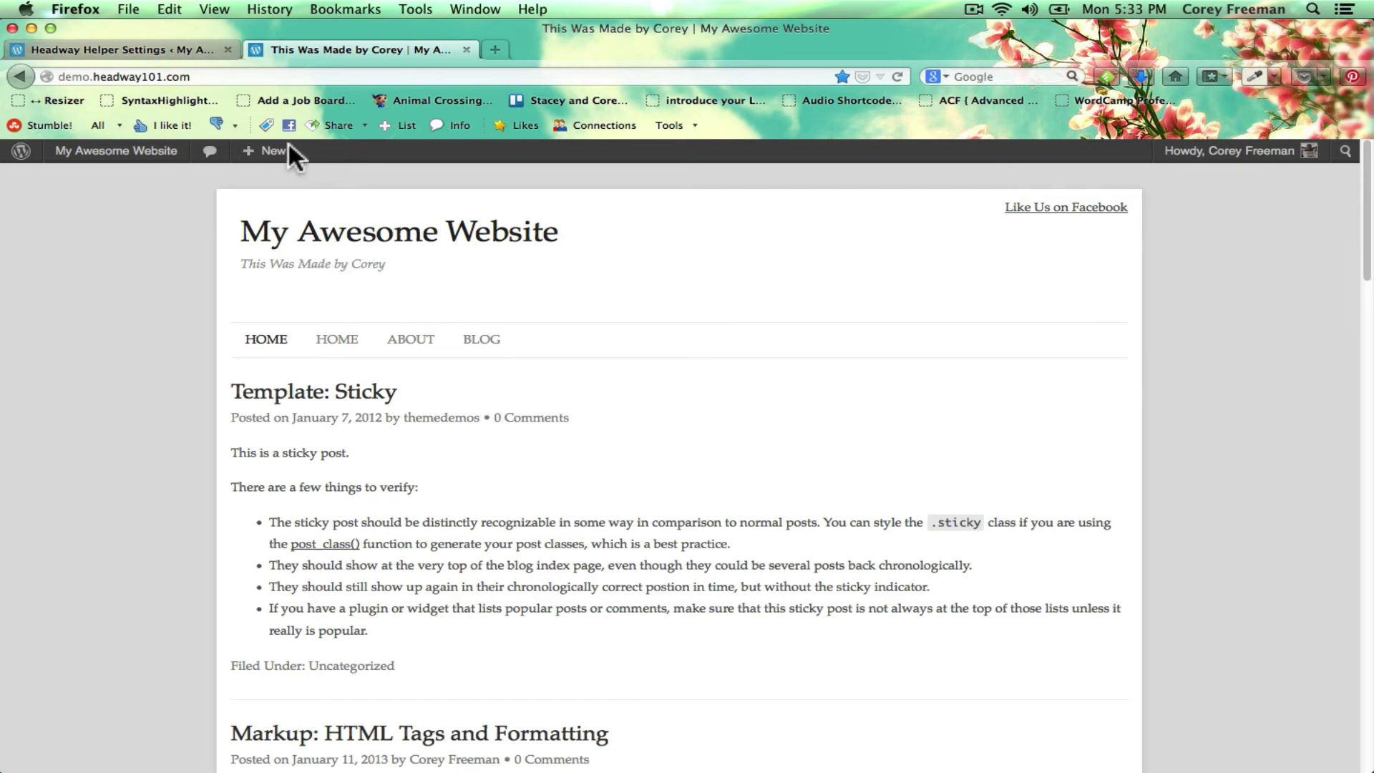
left_click(144, 50)
Hide both the Headway Helper and Headway sidebar menus and save
left_click(383, 357)
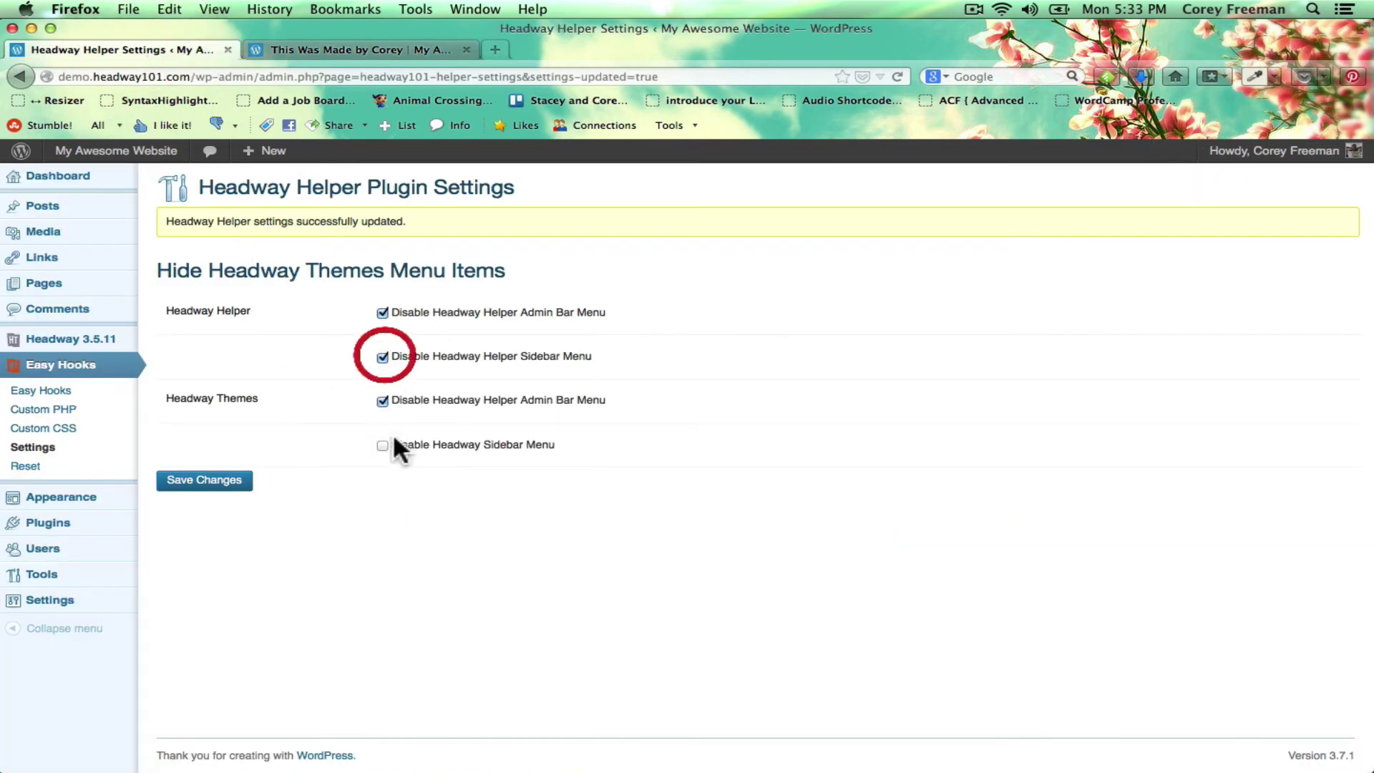
left_click(444, 77)
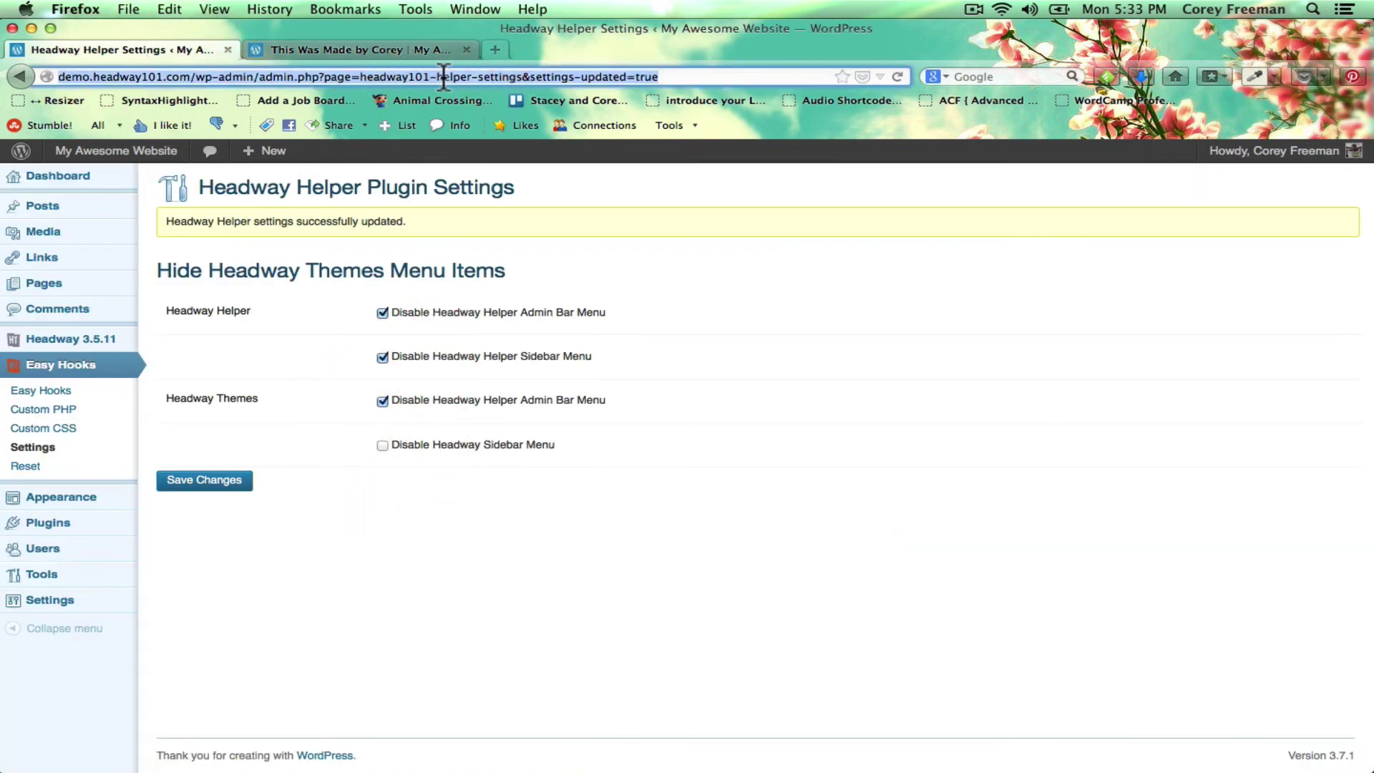
left_click(353, 391)
left_click(382, 445)
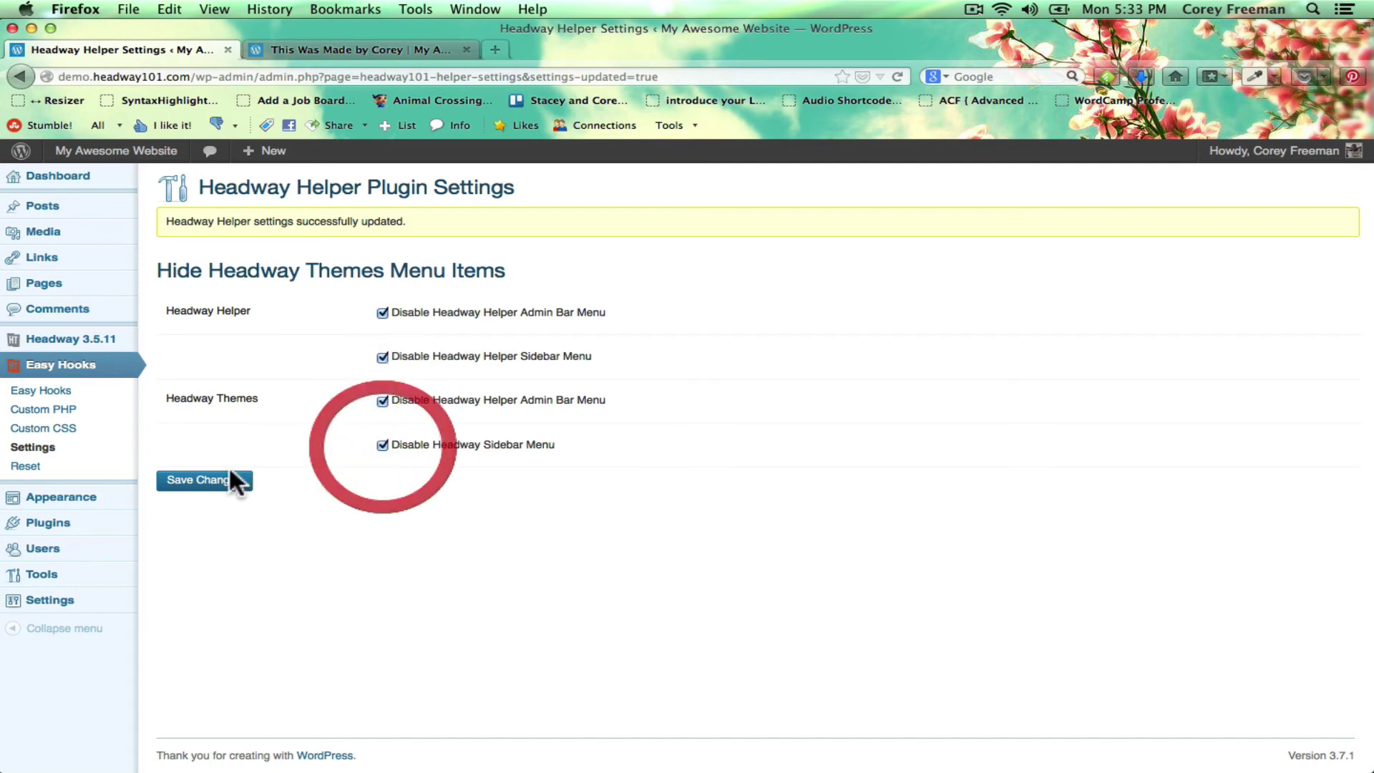
left_click(207, 480)
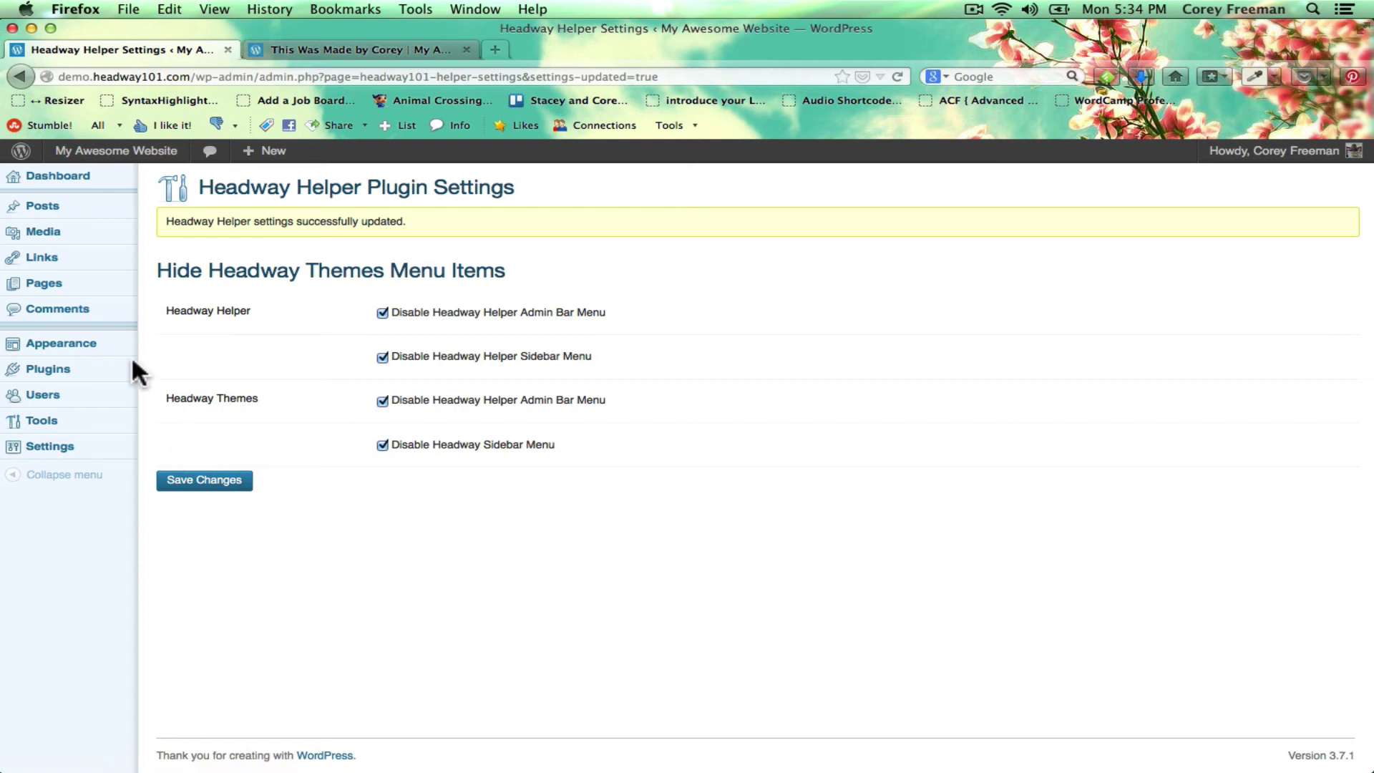
mouse_move(107, 345)
Reload the settings page, untick all four hide options, and save
left_click(353, 77)
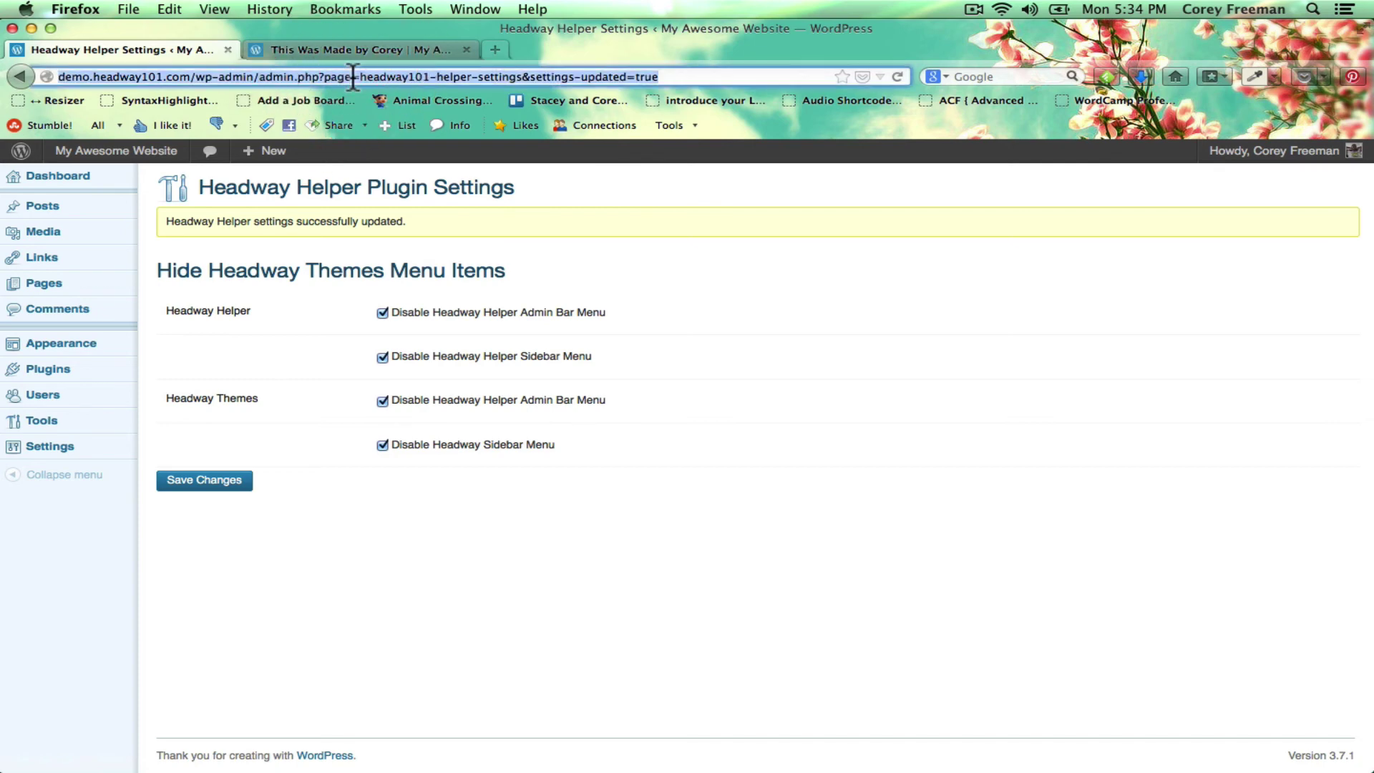
key("Right")
key("Return")
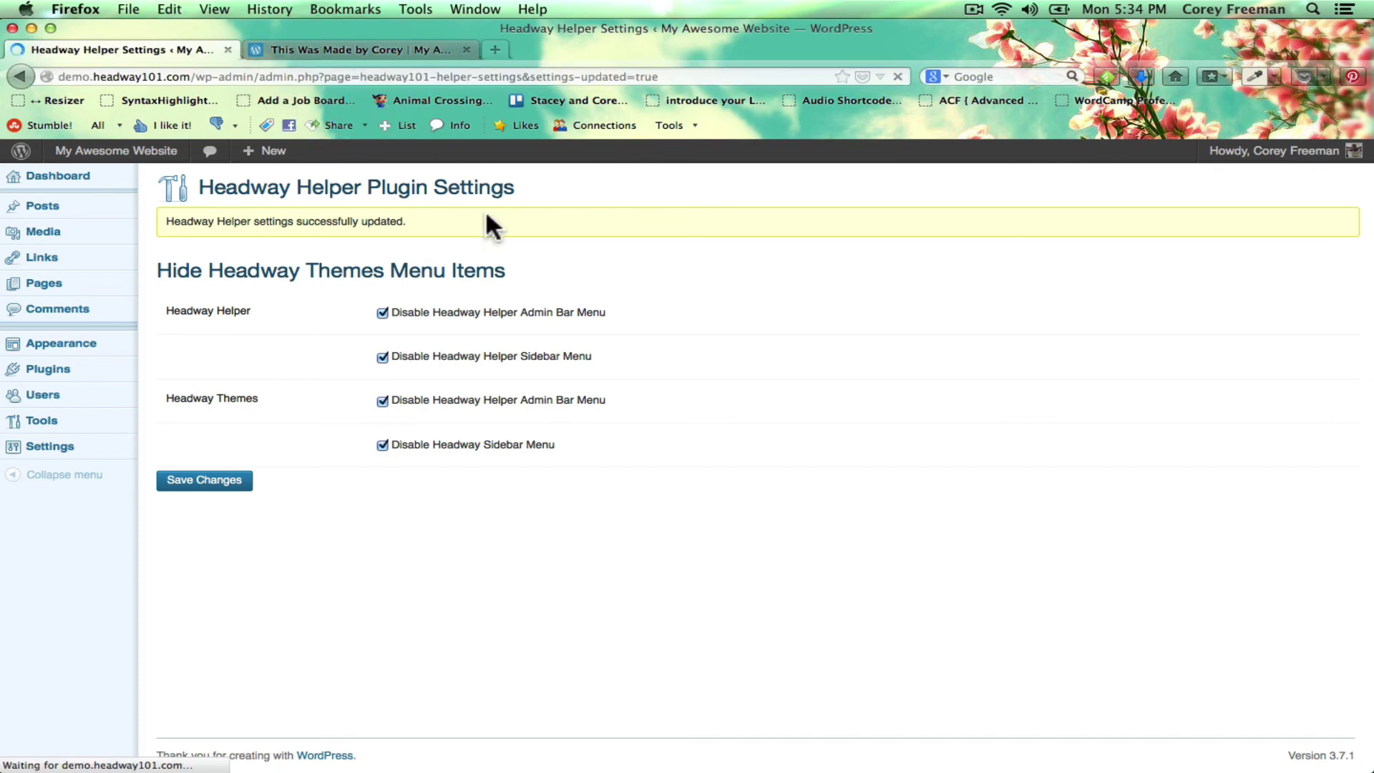
left_click(383, 313)
left_click(383, 357)
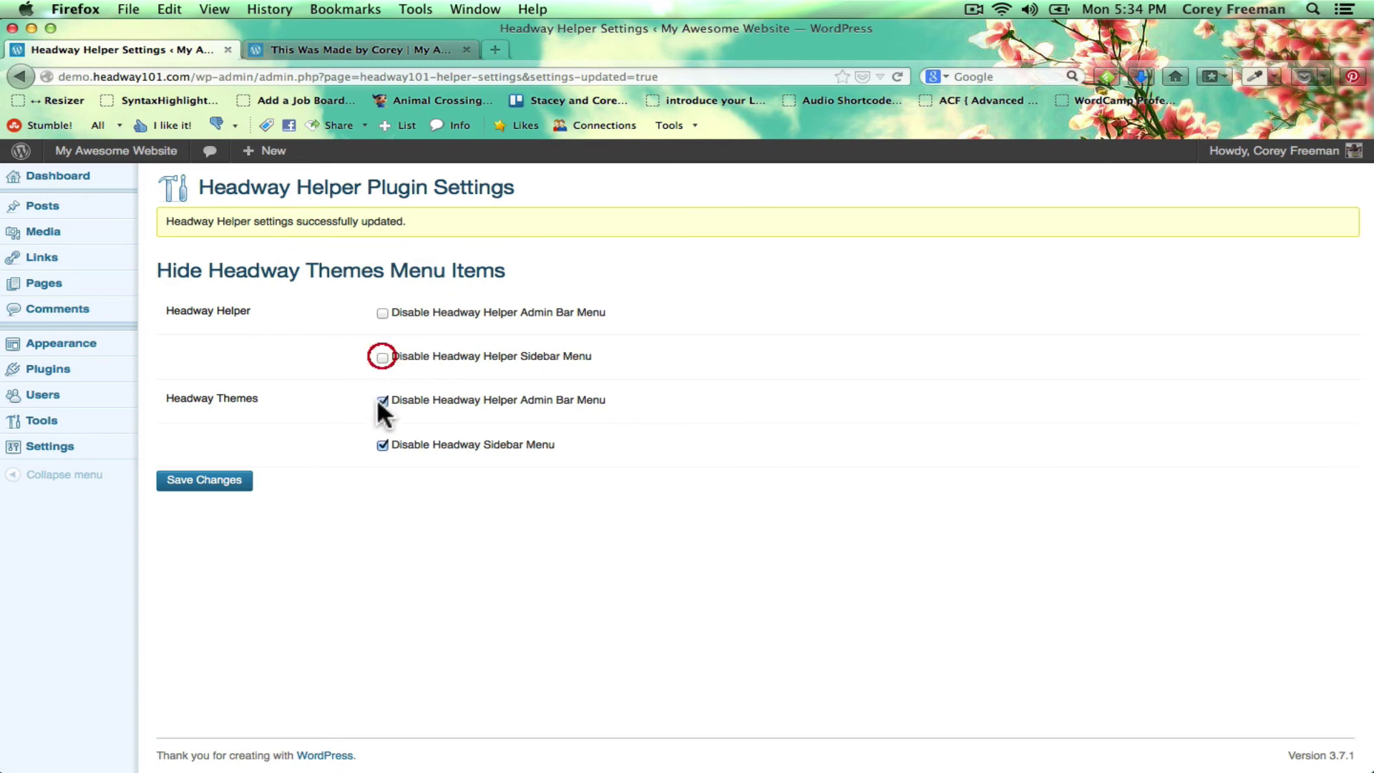
left_click(383, 401)
left_click(382, 445)
left_click(251, 481)
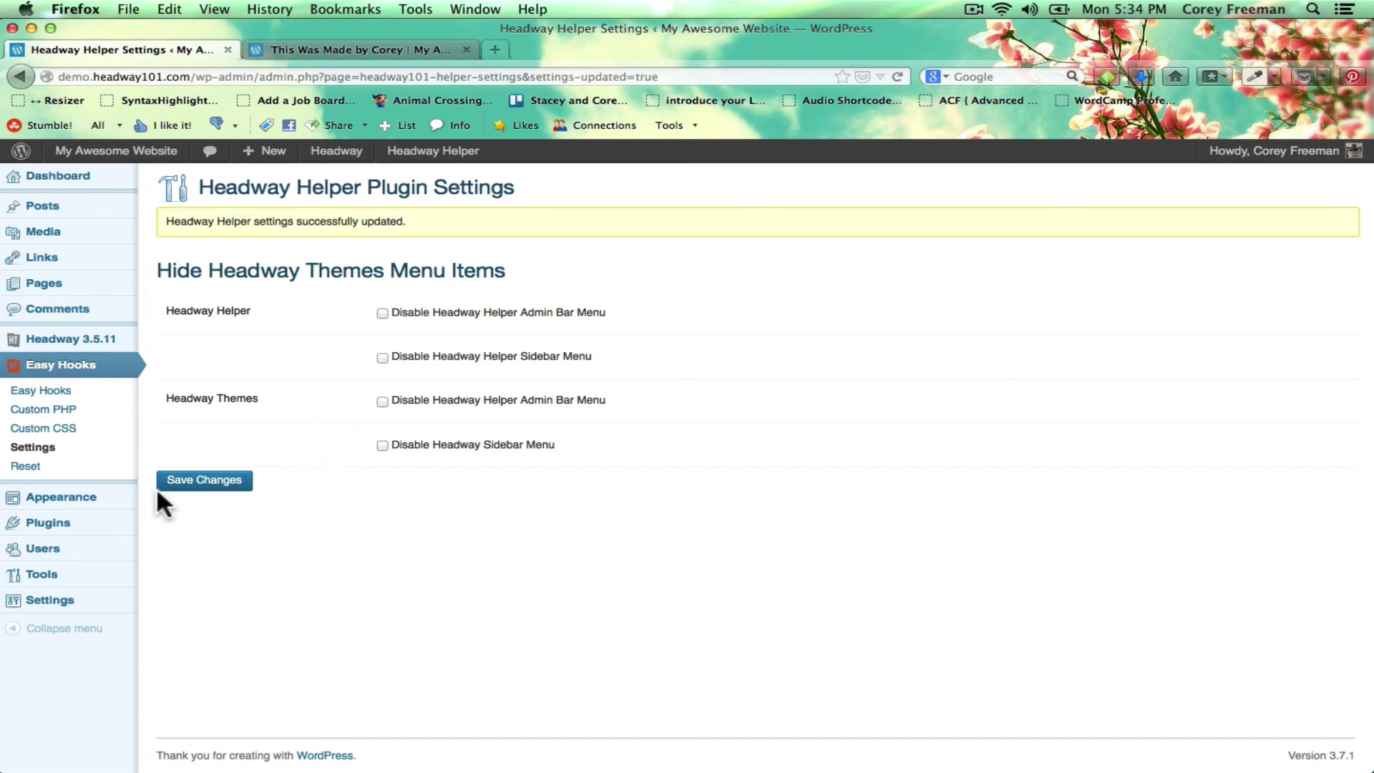
Look over the Reset page and the Easy Hooks Header/Footer and Wrappers tabs
left_click(115, 466)
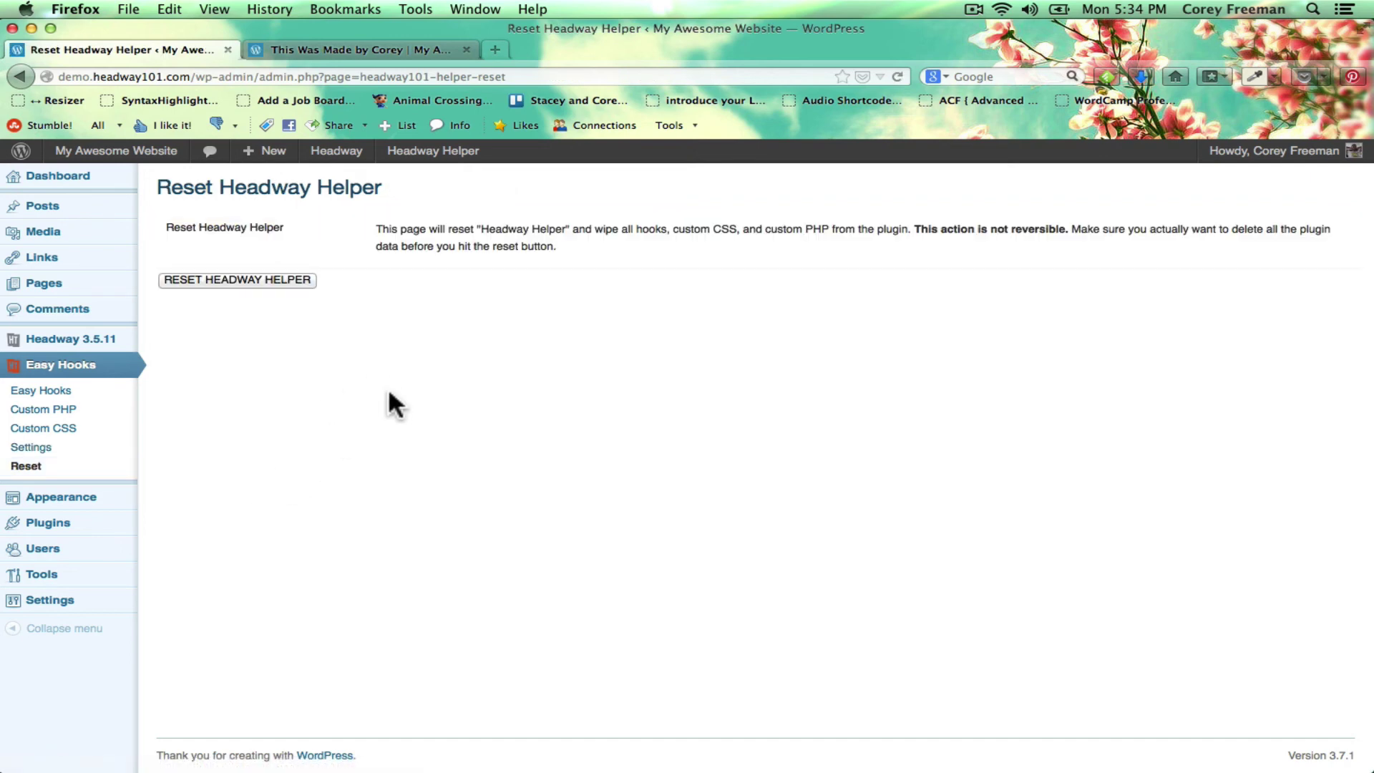
left_click(114, 399)
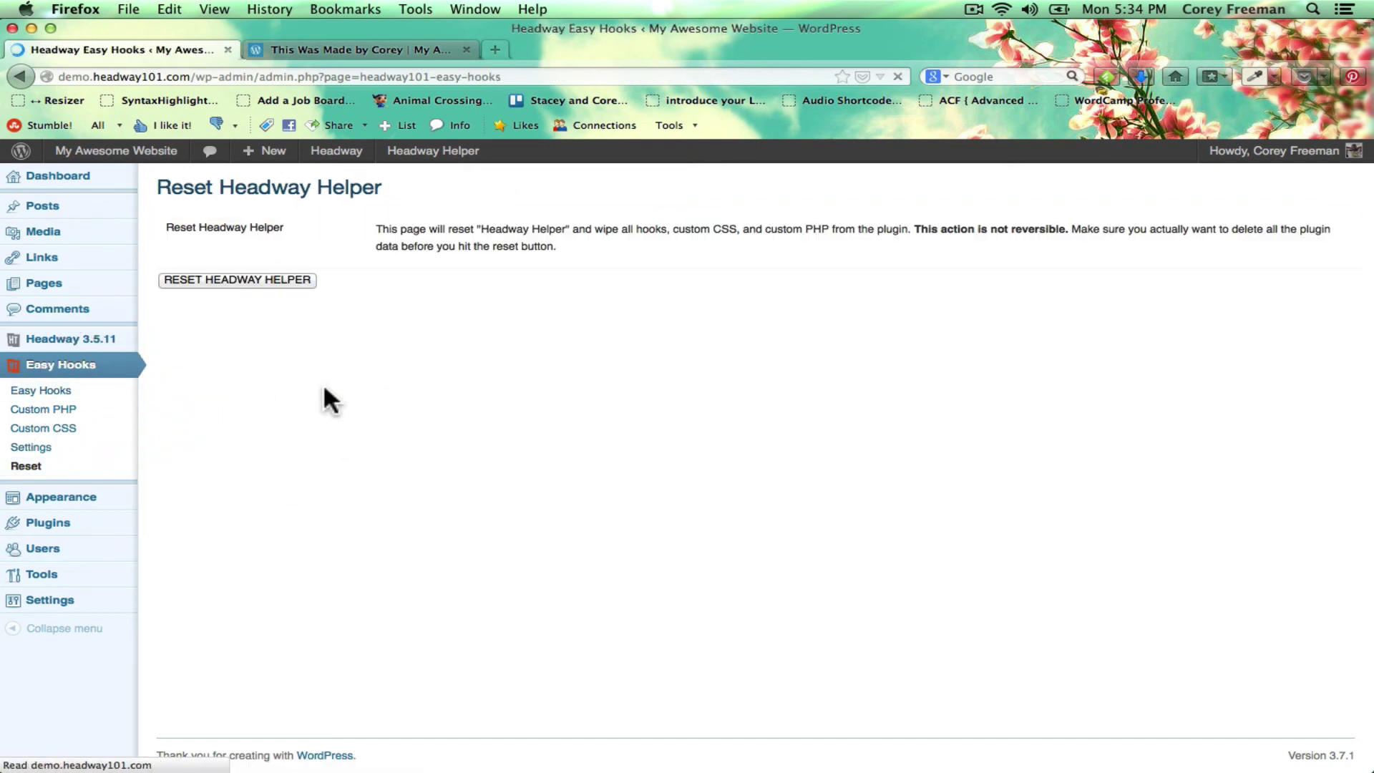
left_click(343, 234)
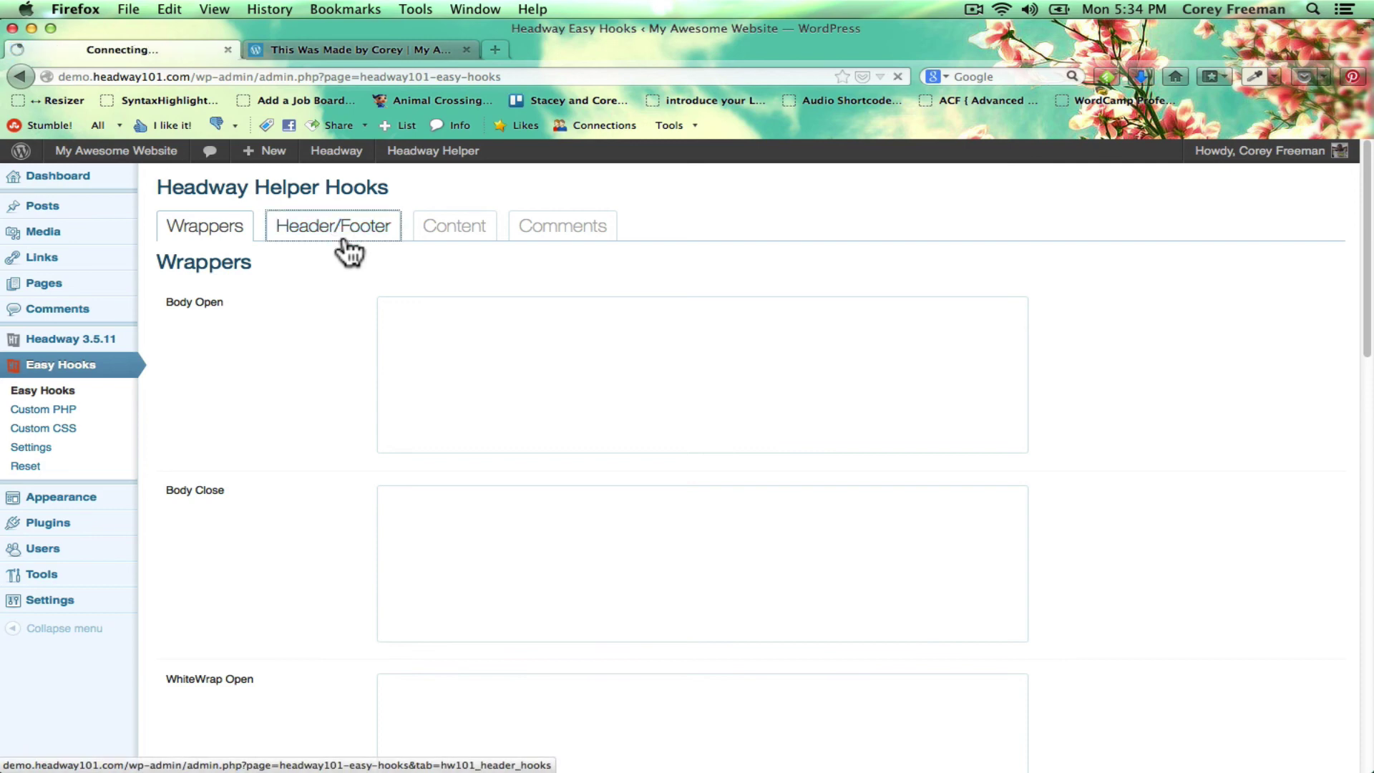
left_click(209, 230)
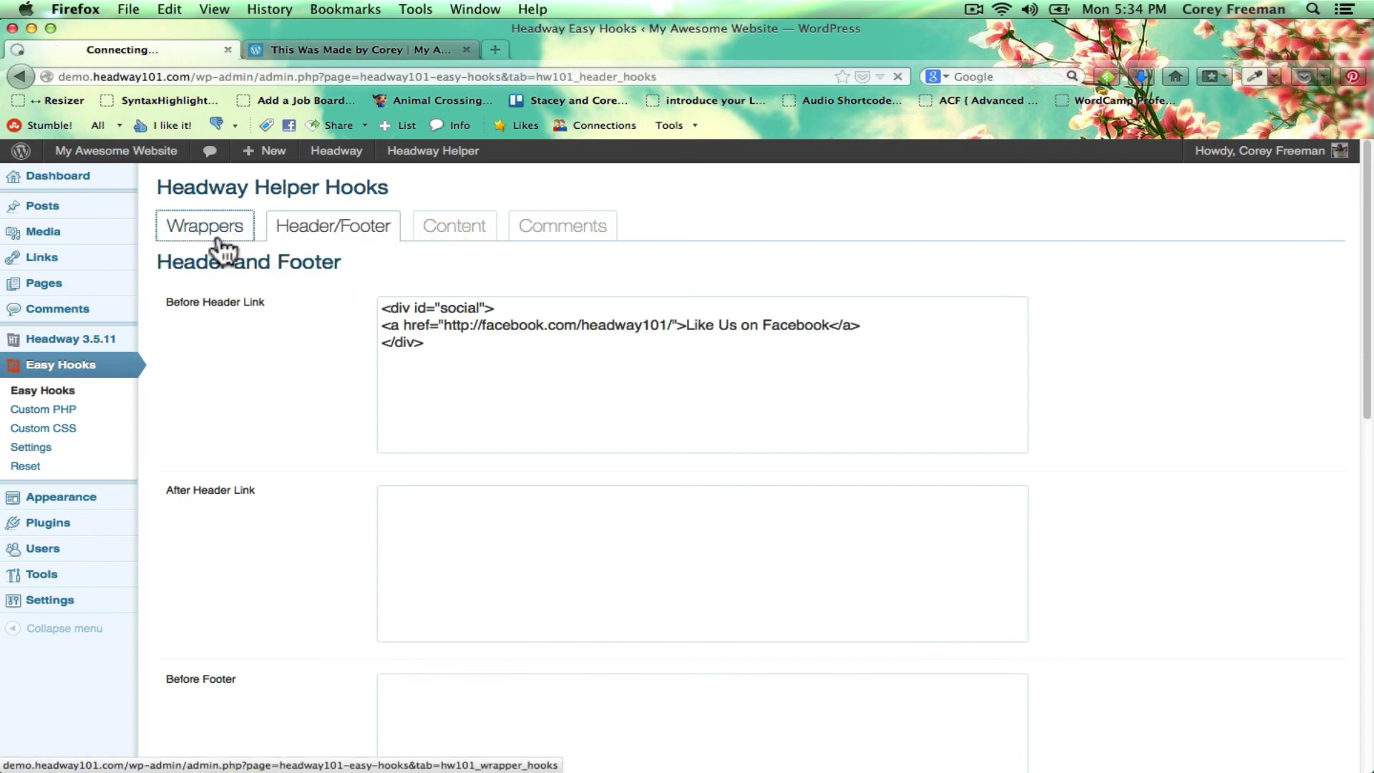
Reload the front page to see the restored menus, then visit Custom PHP and Easy Hooks
left_click(351, 49)
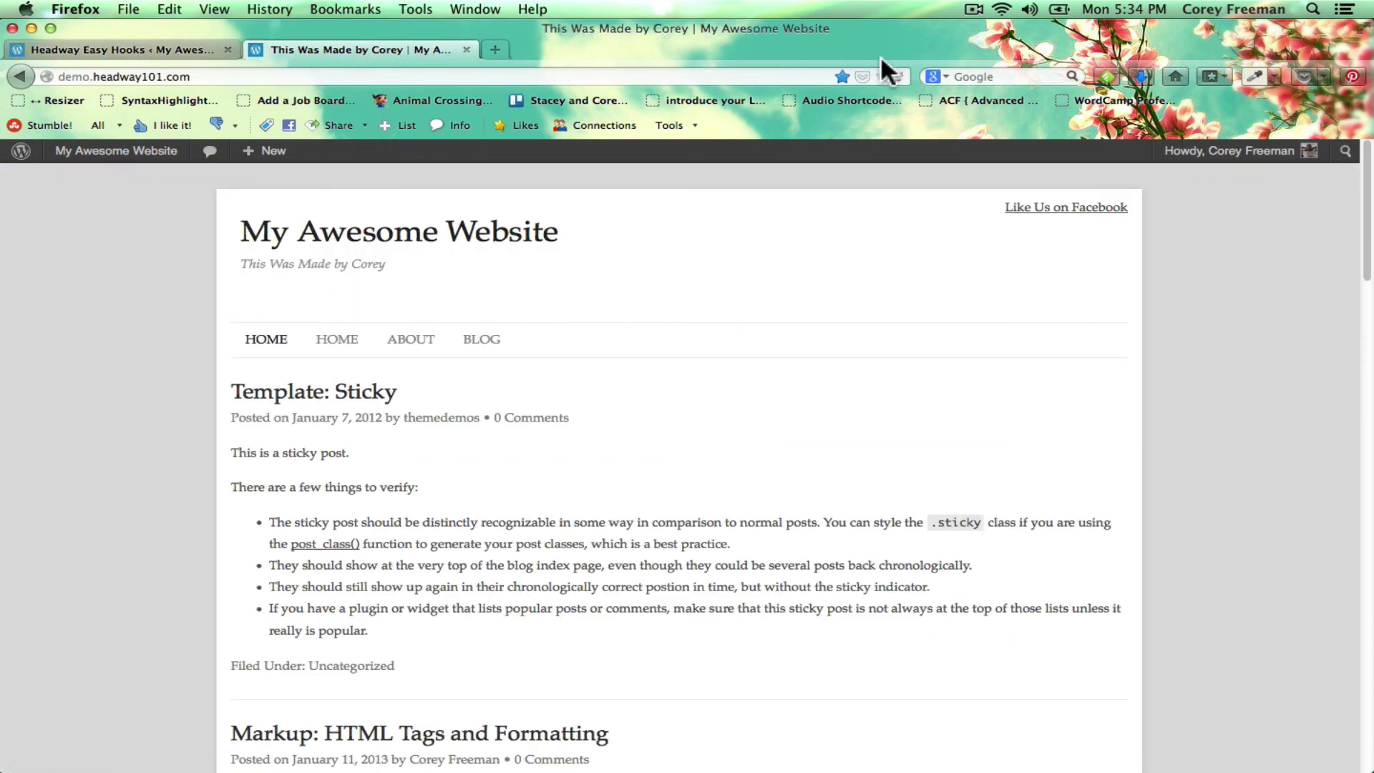
left_click(897, 76)
left_click(184, 53)
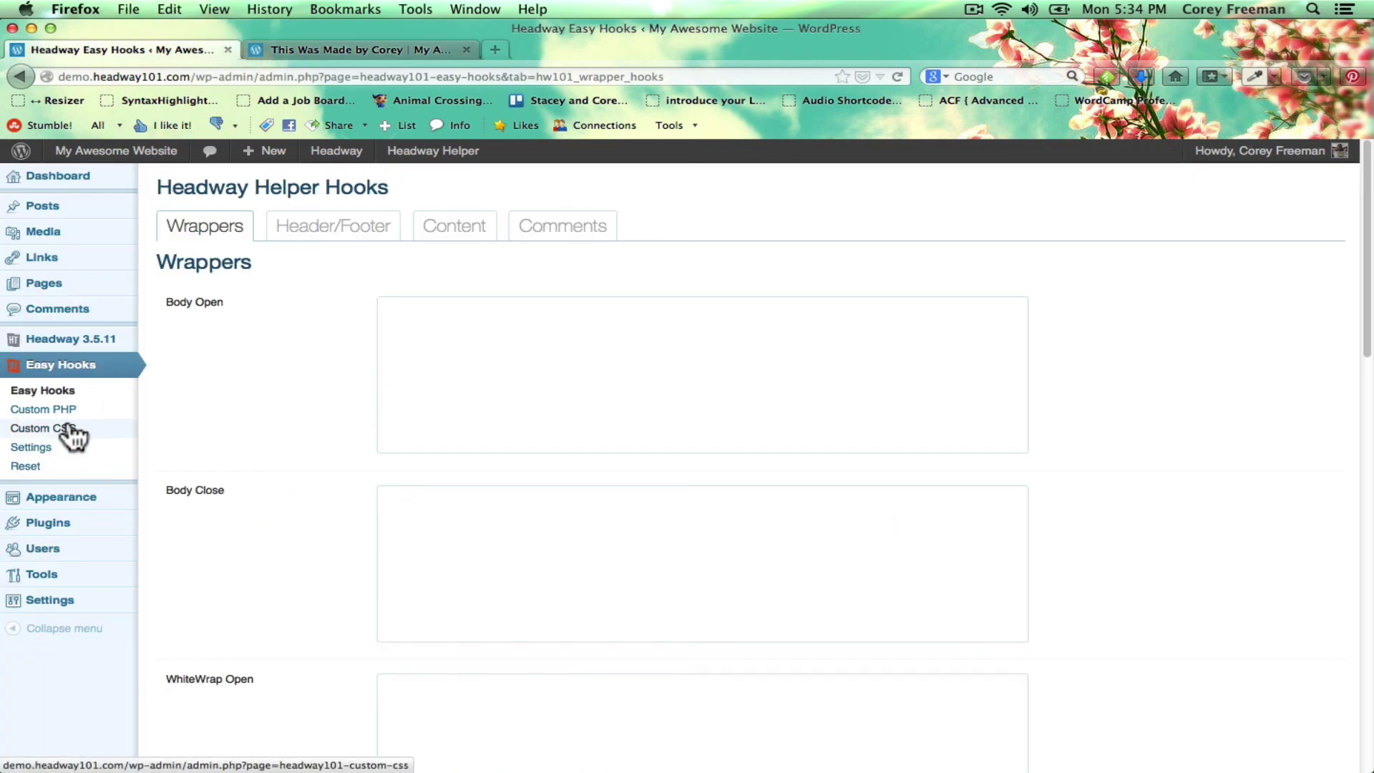
left_click(58, 409)
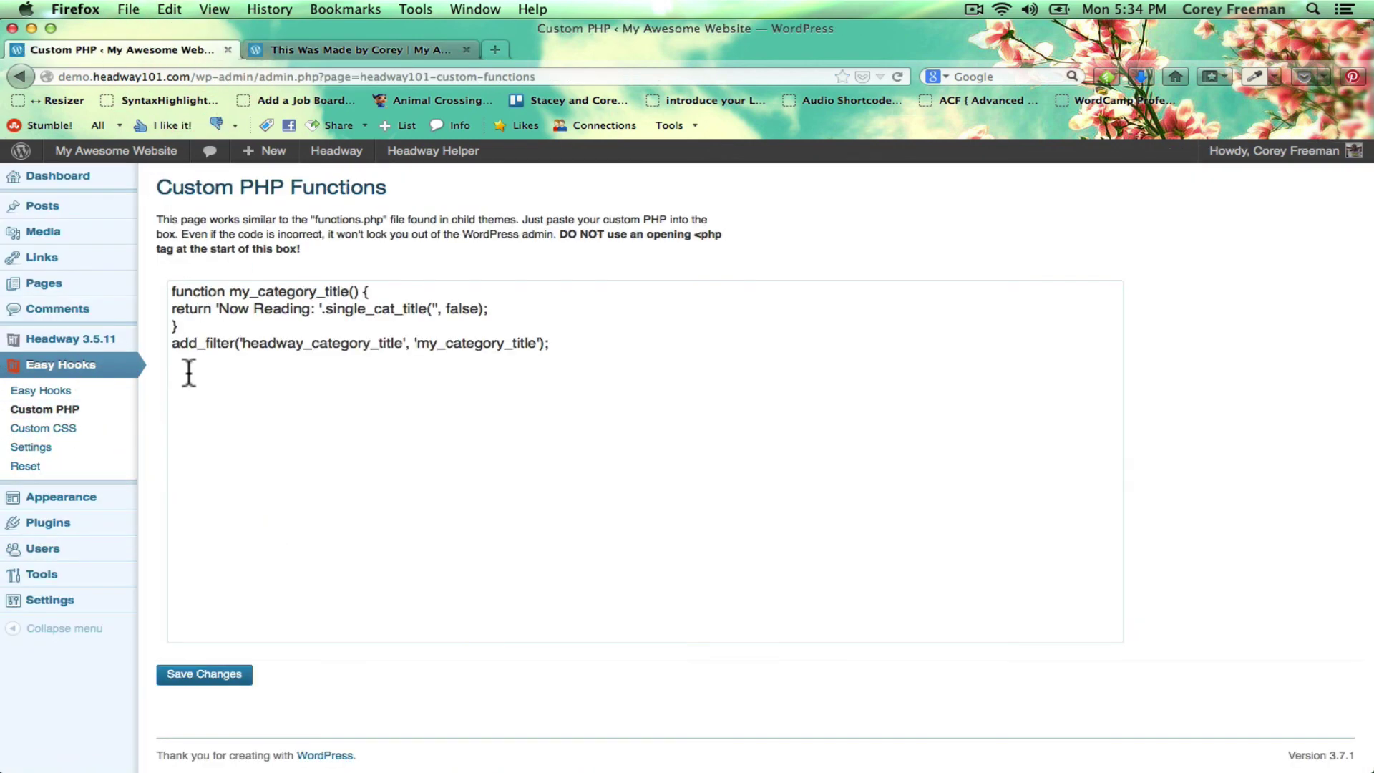
left_click(80, 393)
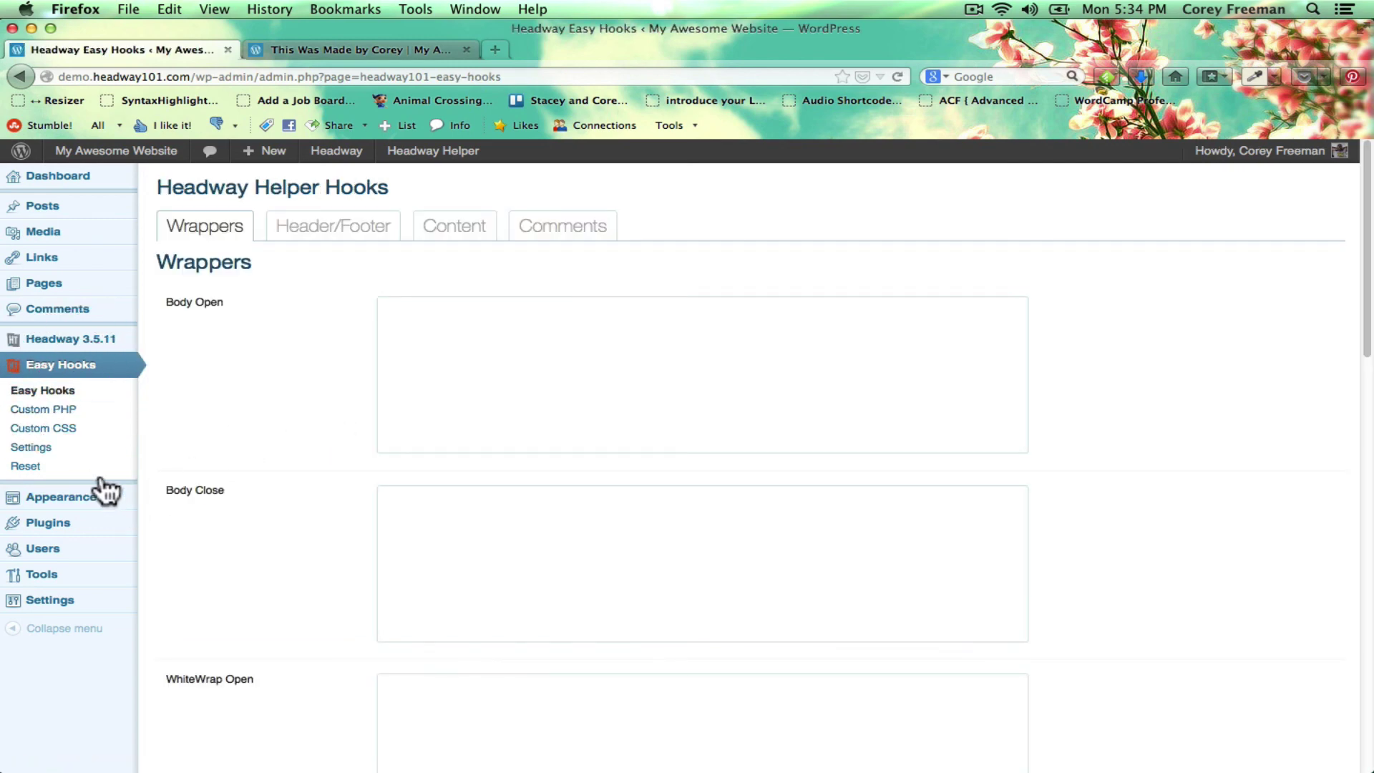
Scroll through the front page posts and back up to the Like Us on Facebook link
left_click(428, 52)
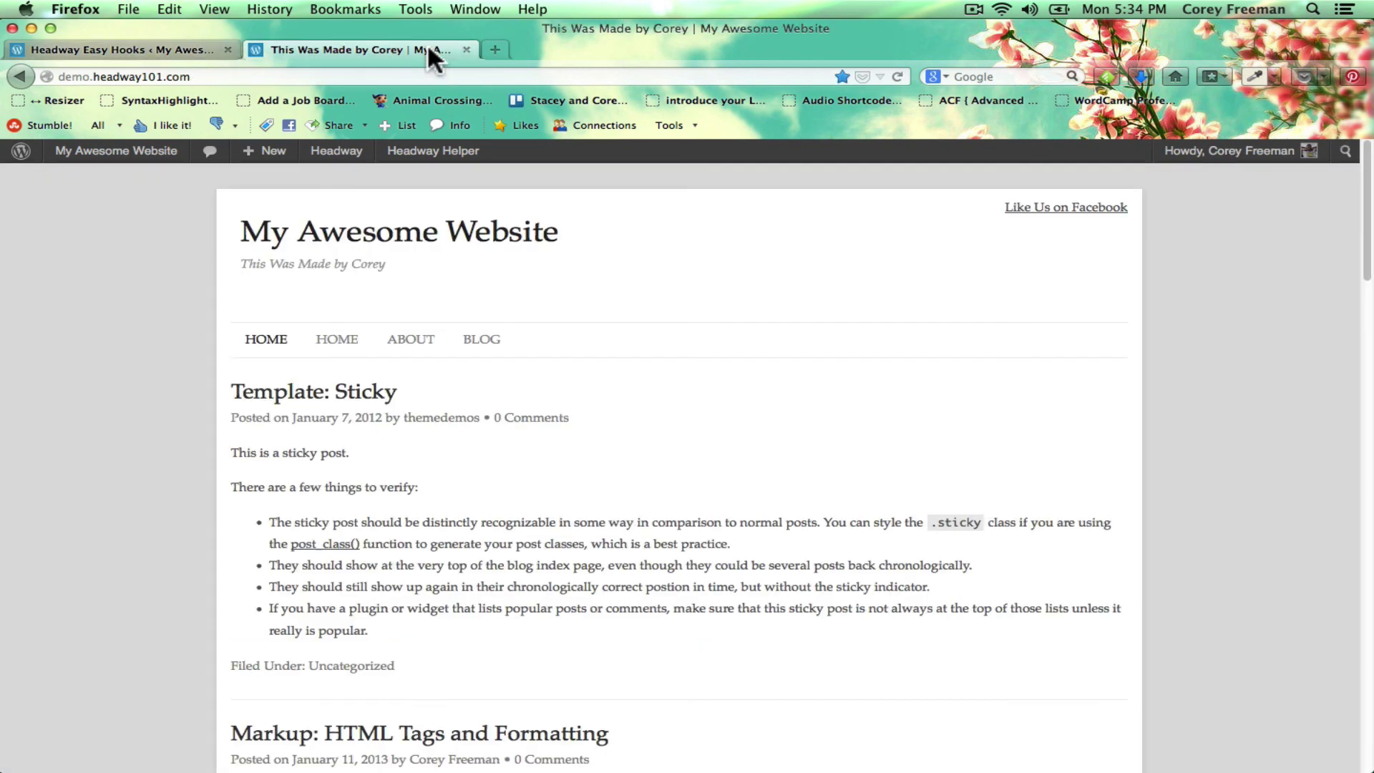
scroll(505, 502, "down", 15)
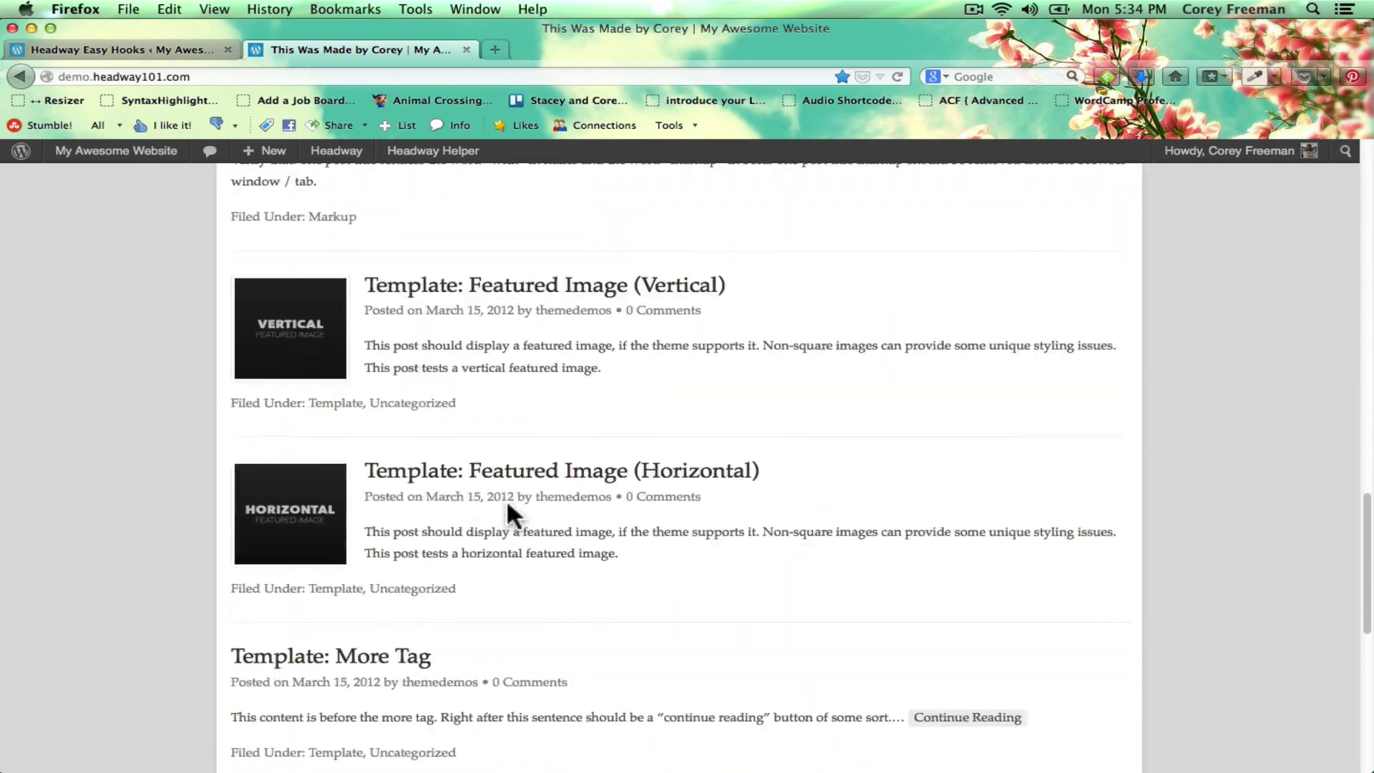
scroll(505, 500, "down", 8)
scroll(505, 499, "up", 20)
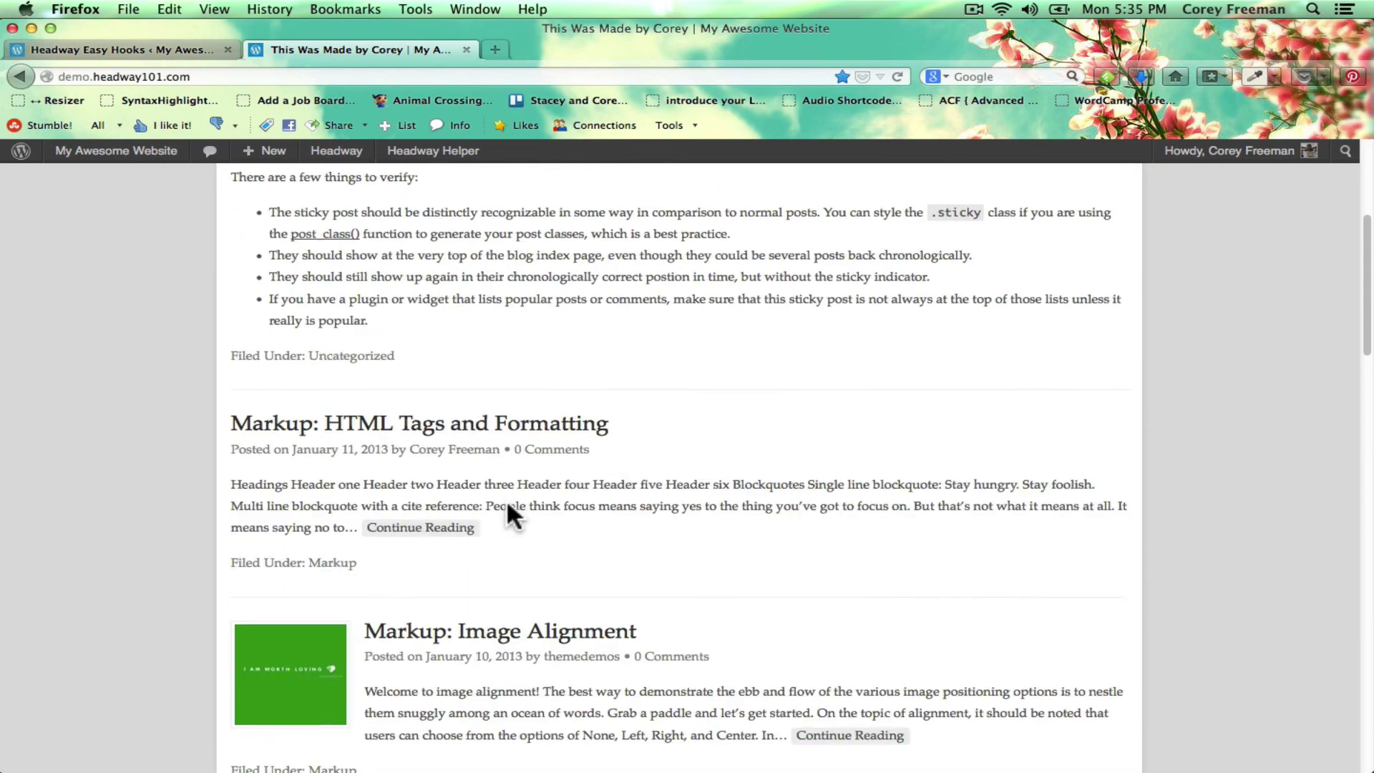
scroll(507, 505, "up", 5)
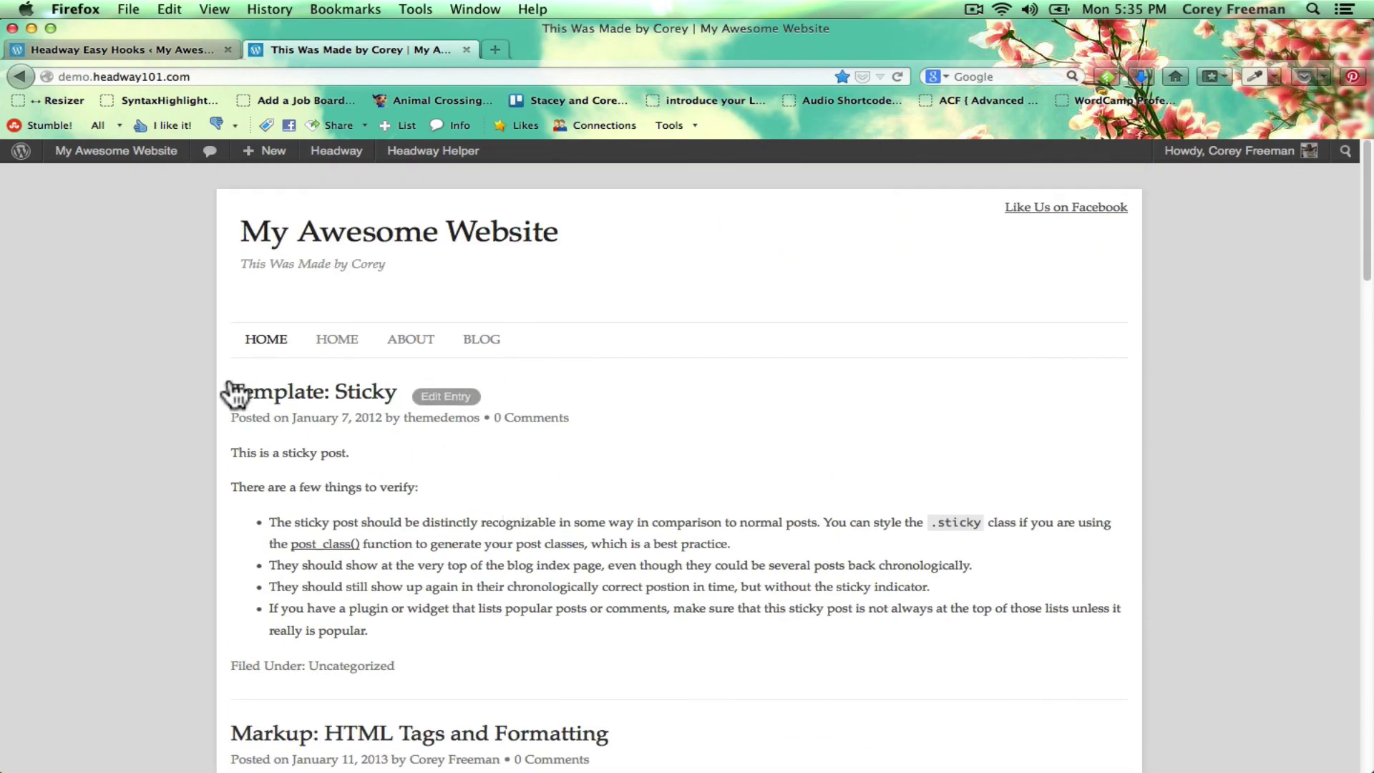